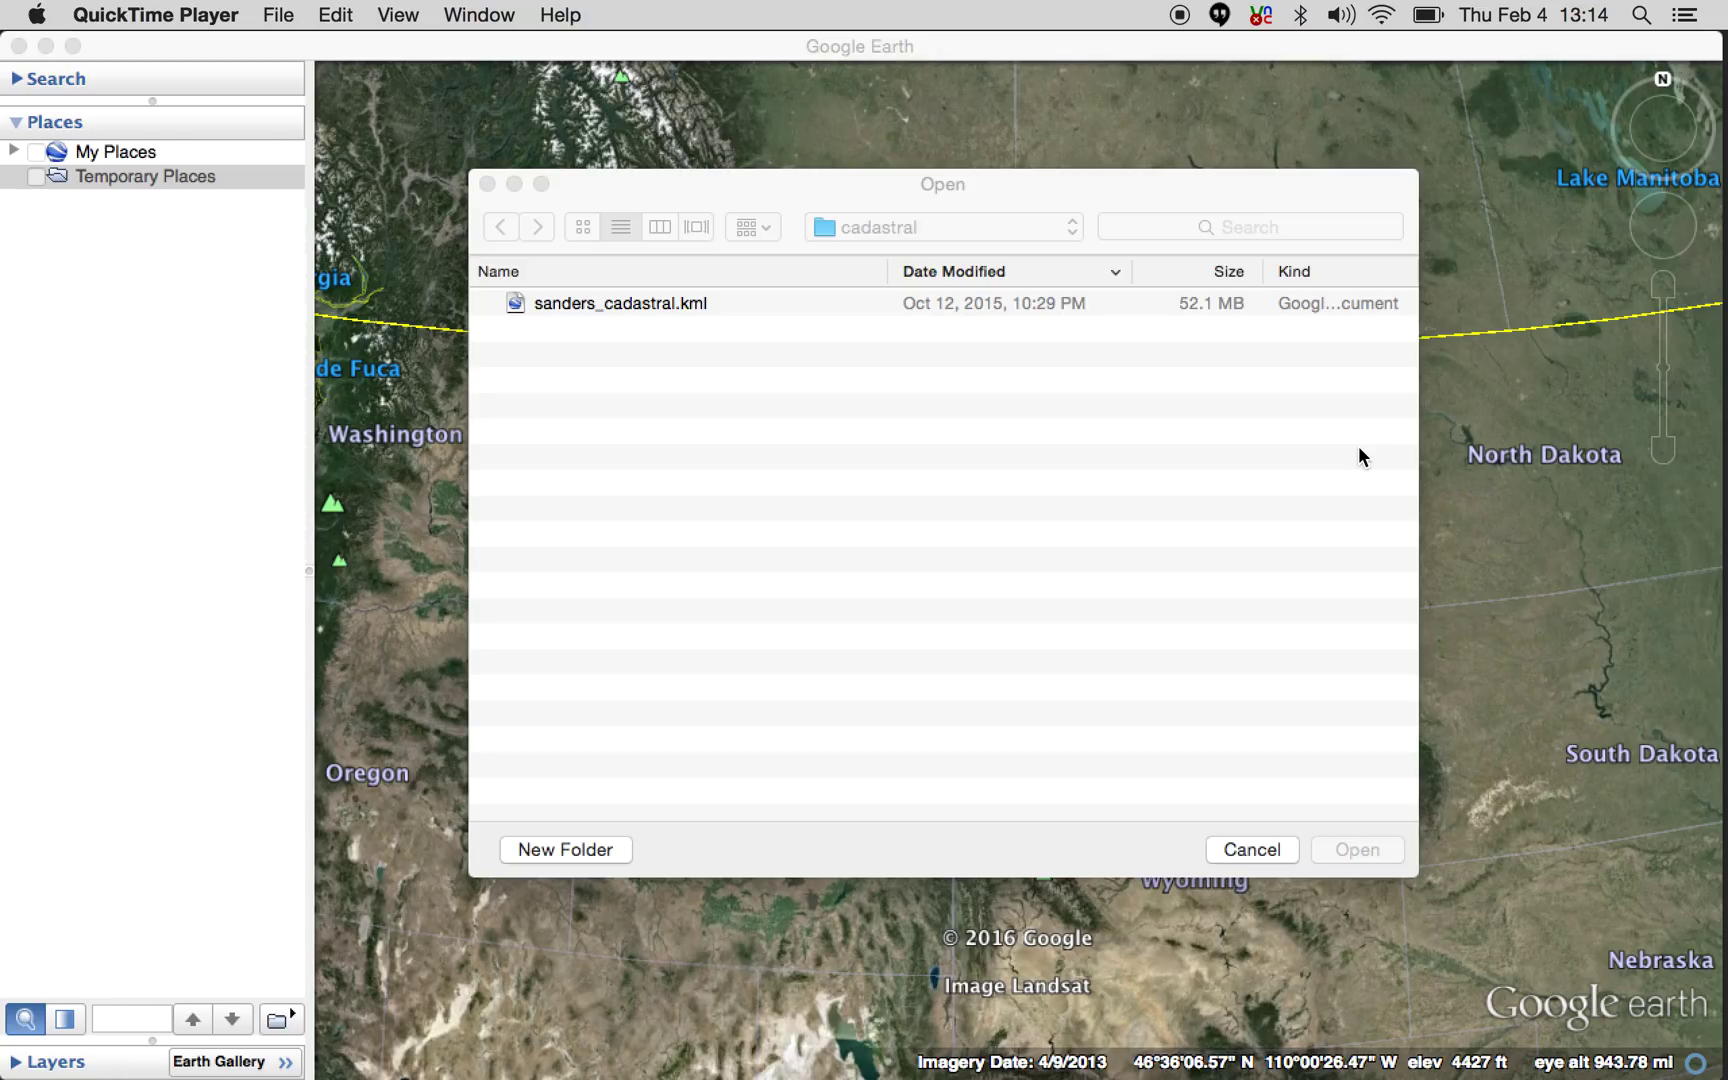
# Switch to Chrome to view the Sanders parcel downloads, and to QGIS to view the SandersOwnerParcel_shp layer.
pyautogui.press('super+Tab')
pyautogui.press('super+Tab')
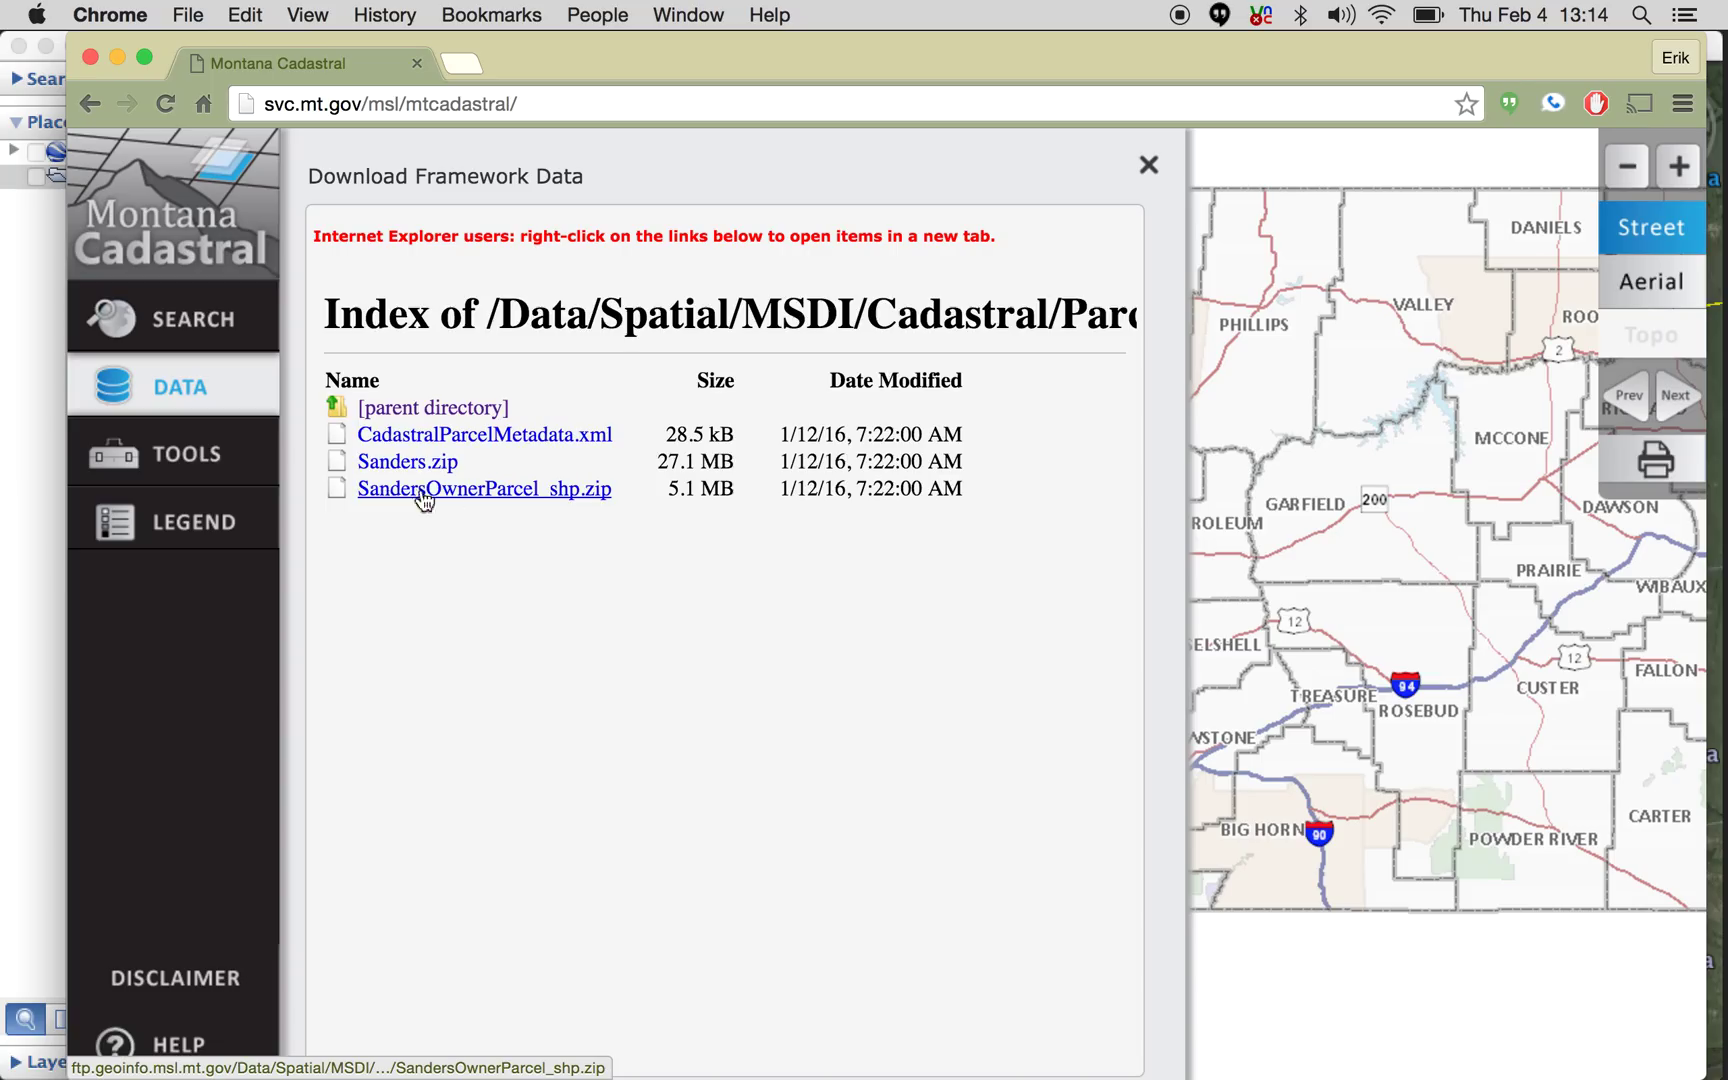
pyautogui.press('super+Tab')
pyautogui.press('super+Tab')
pyautogui.press('super+Tab')
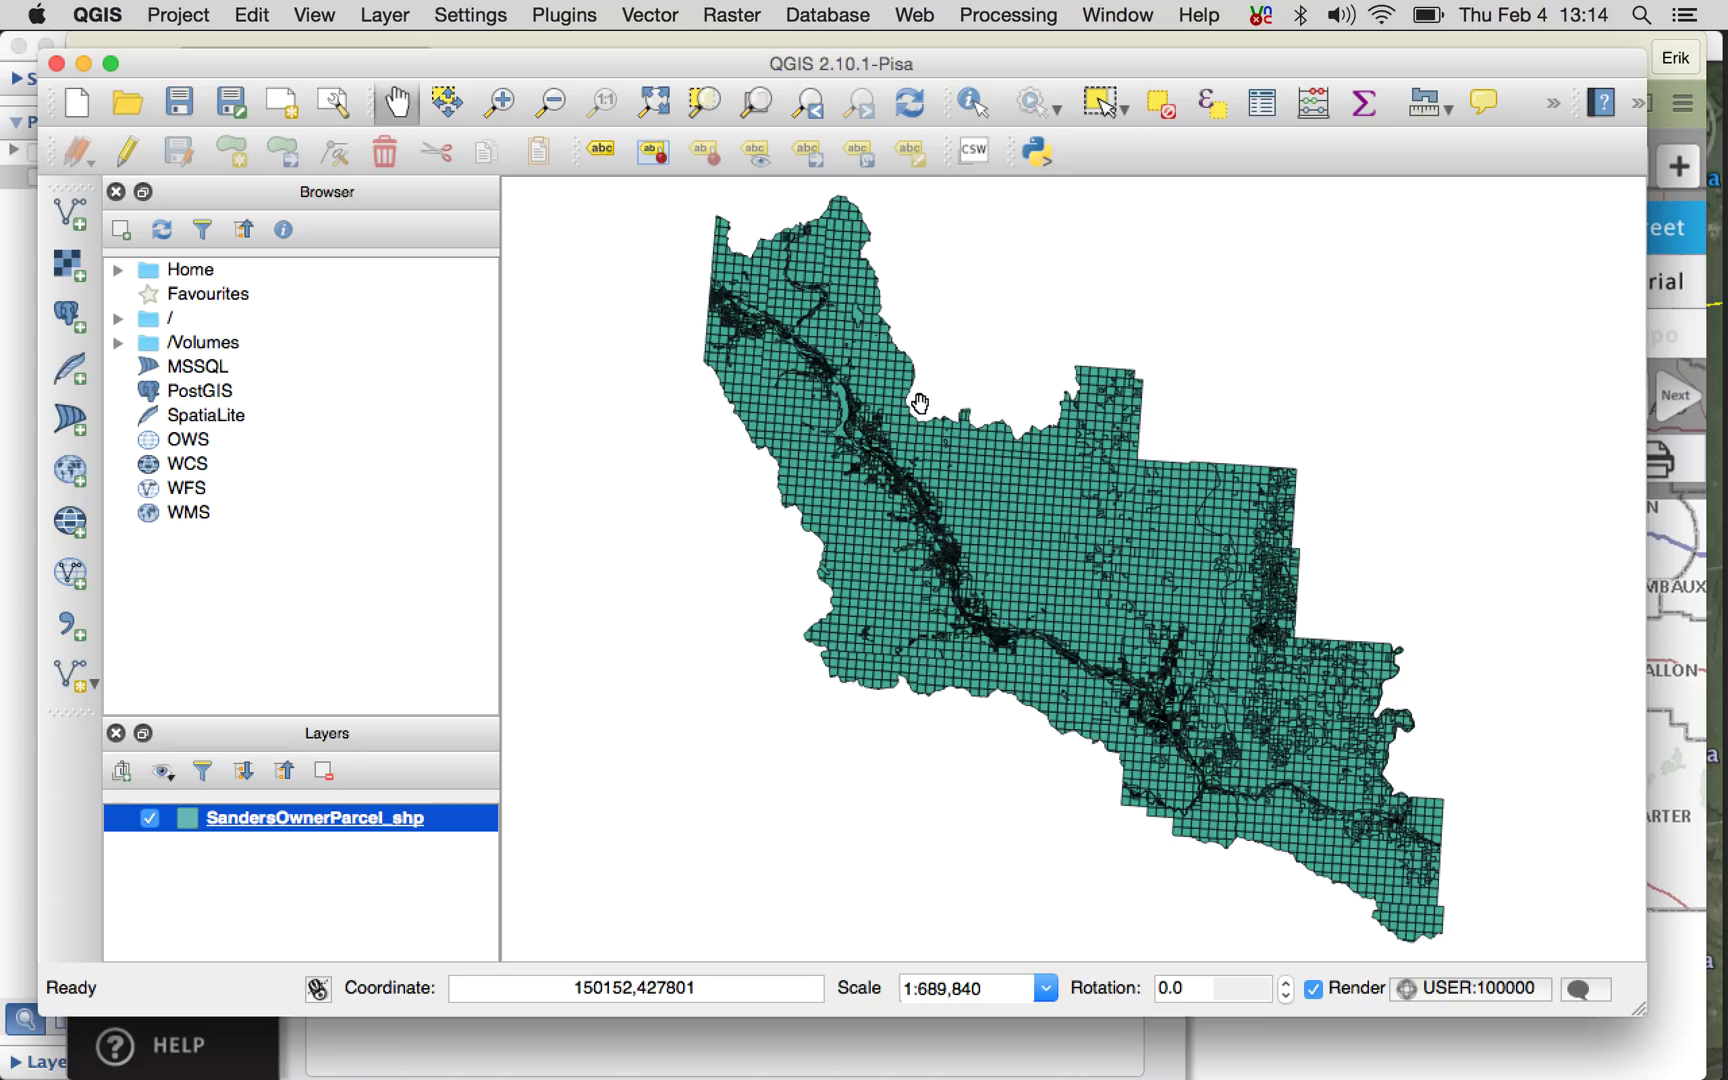
# Switch back to Google Earth and open sanders_cadastral.kml from the cadastral folder.
pyautogui.press('super+Tab')
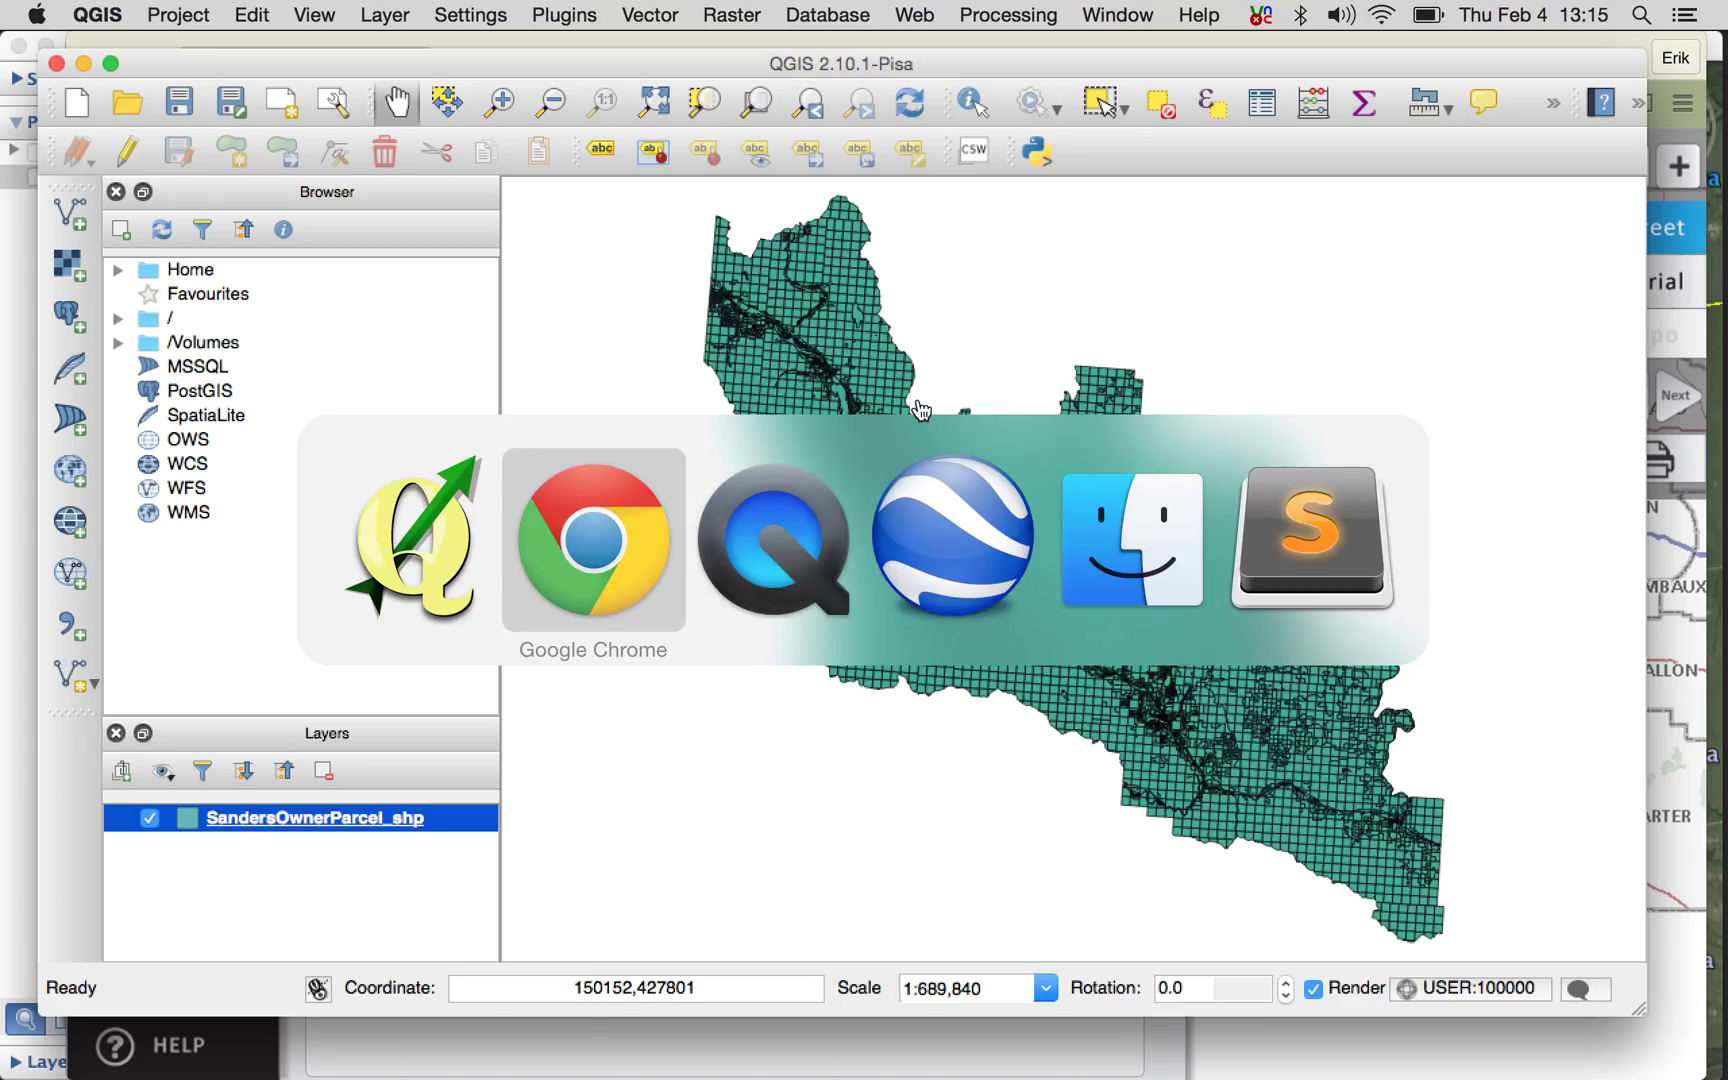
pyautogui.press('super+Tab')
pyautogui.press('super+Tab')
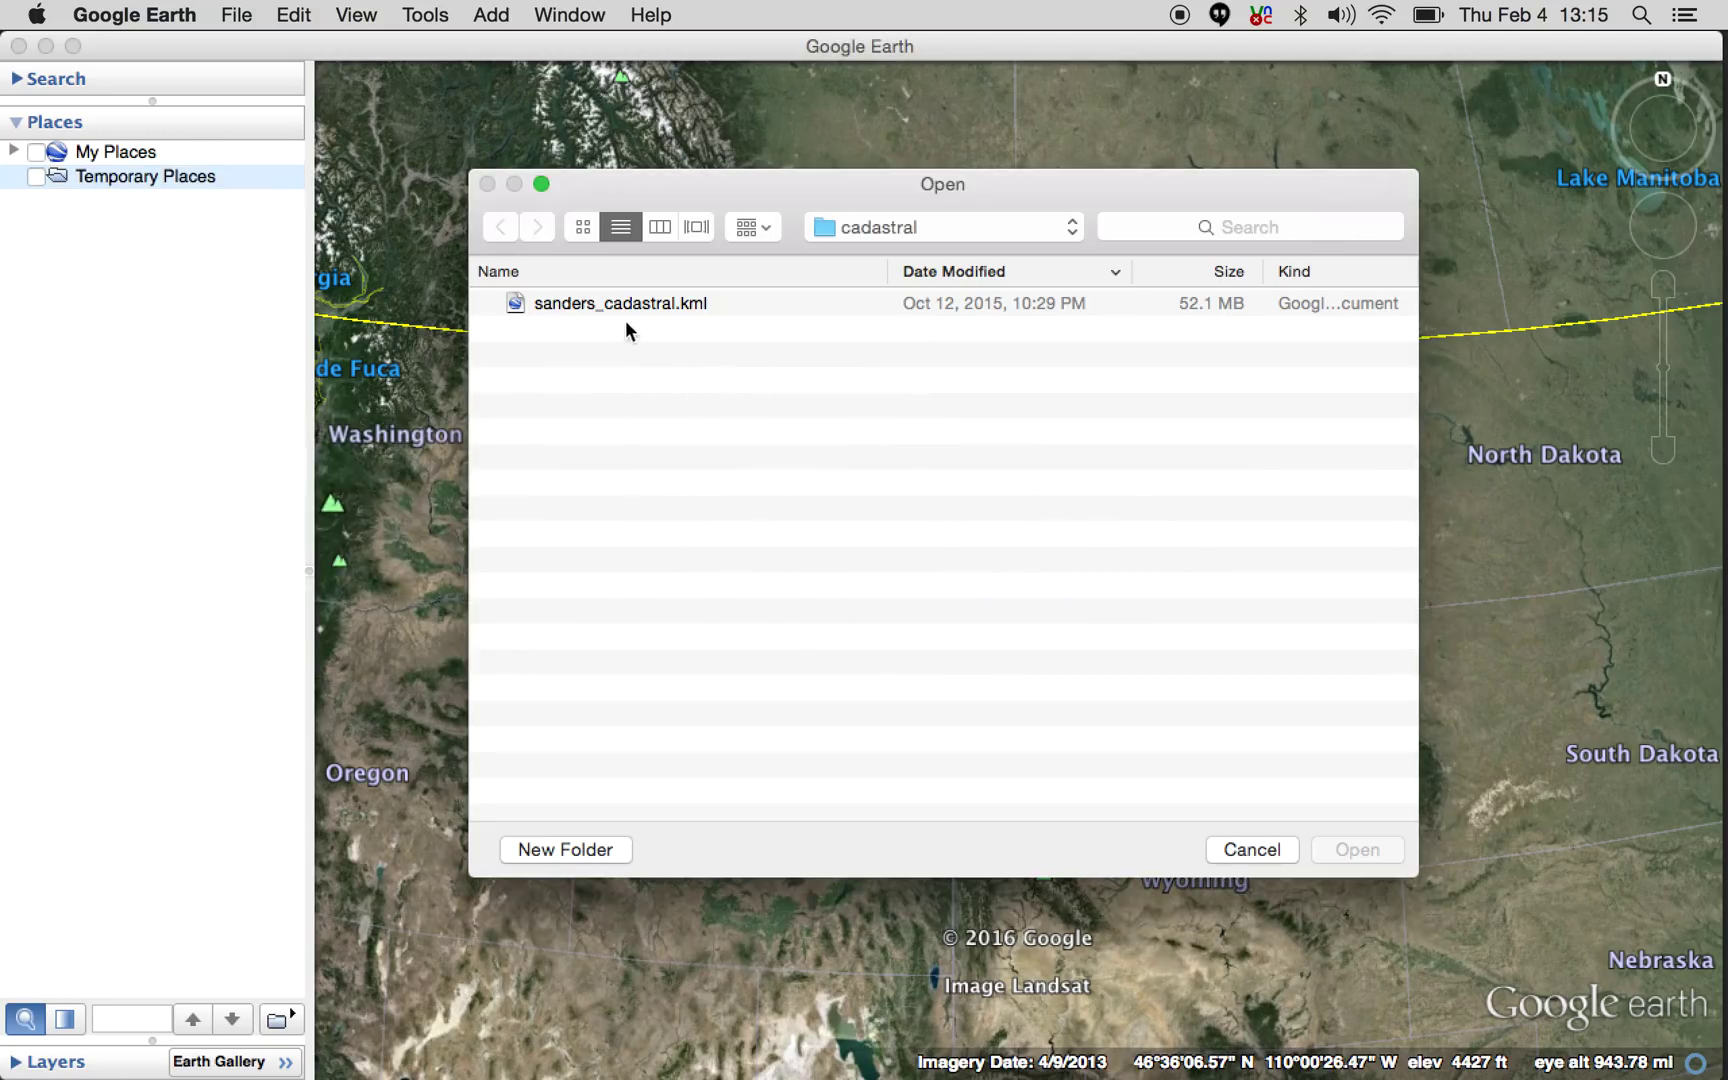
pyautogui.click(603, 298)
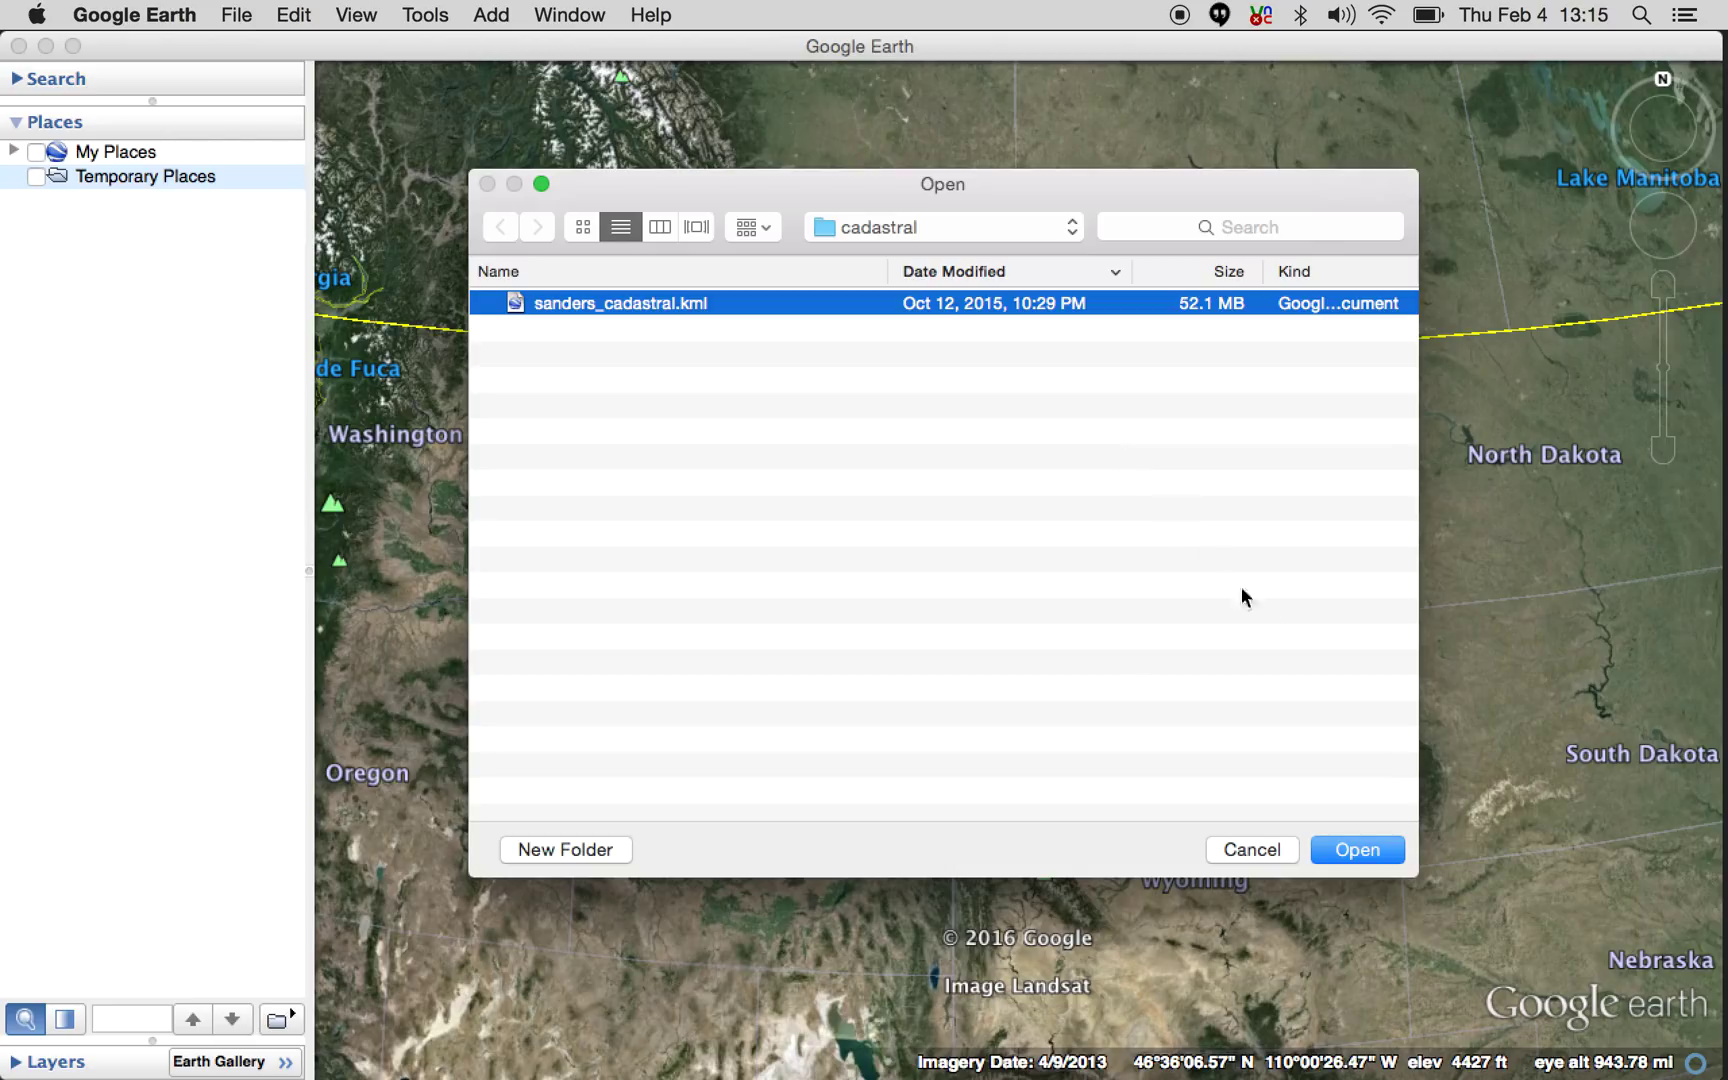
pyautogui.click(1350, 852)
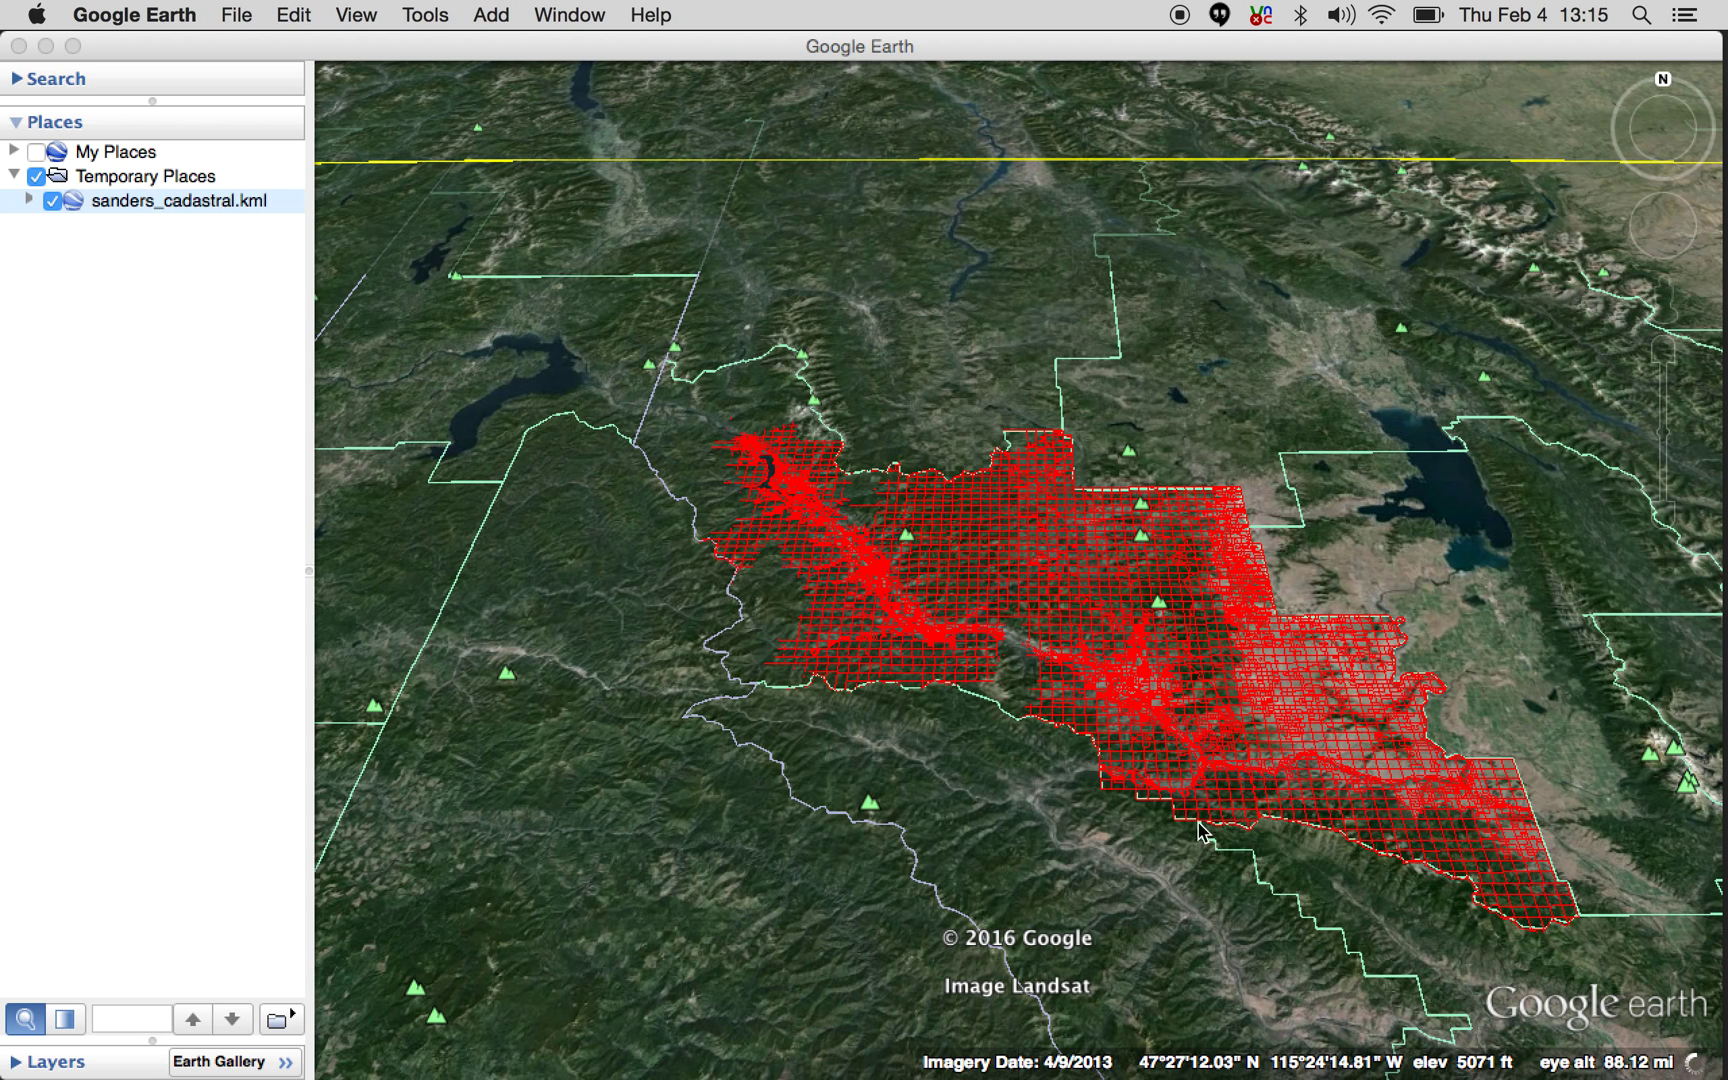
# Examine the red parcel boundaries across Sanders County, both close up and over the whole county.
pyautogui.doubleClick(1122, 648)
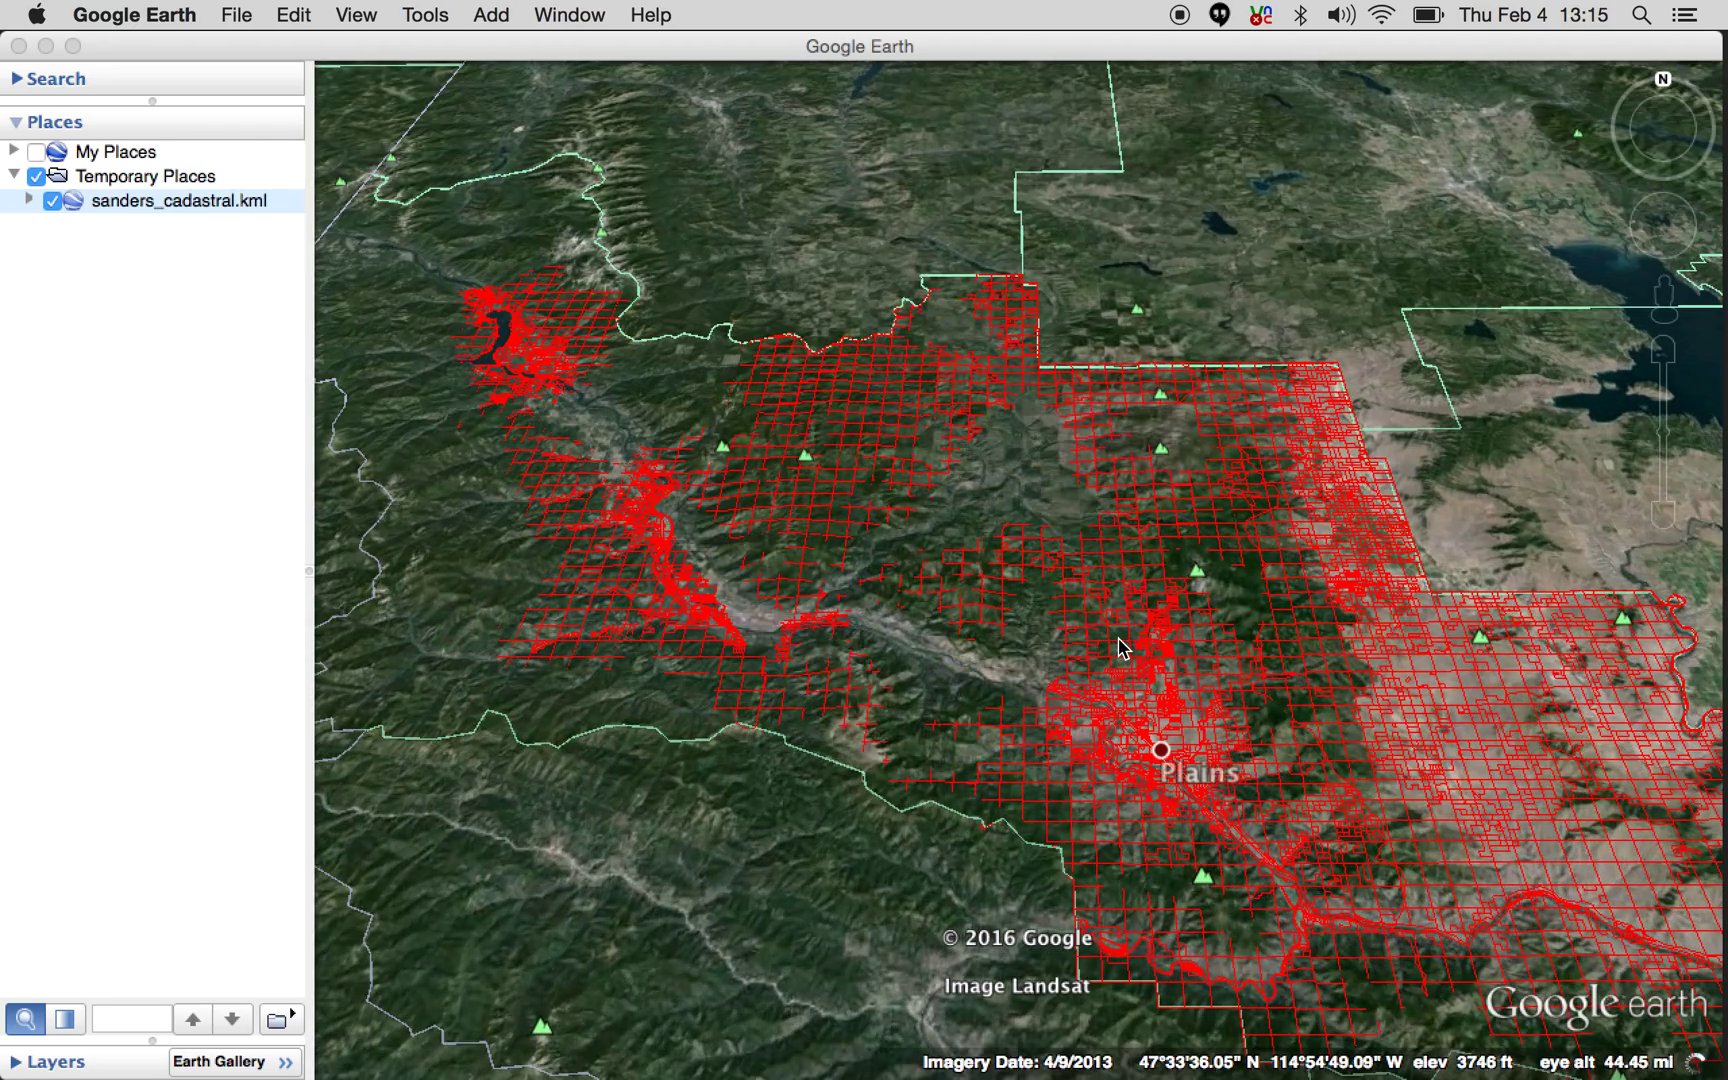
pyautogui.scroll(-5, 1122, 648)
pyautogui.scroll(2, 1122, 648)
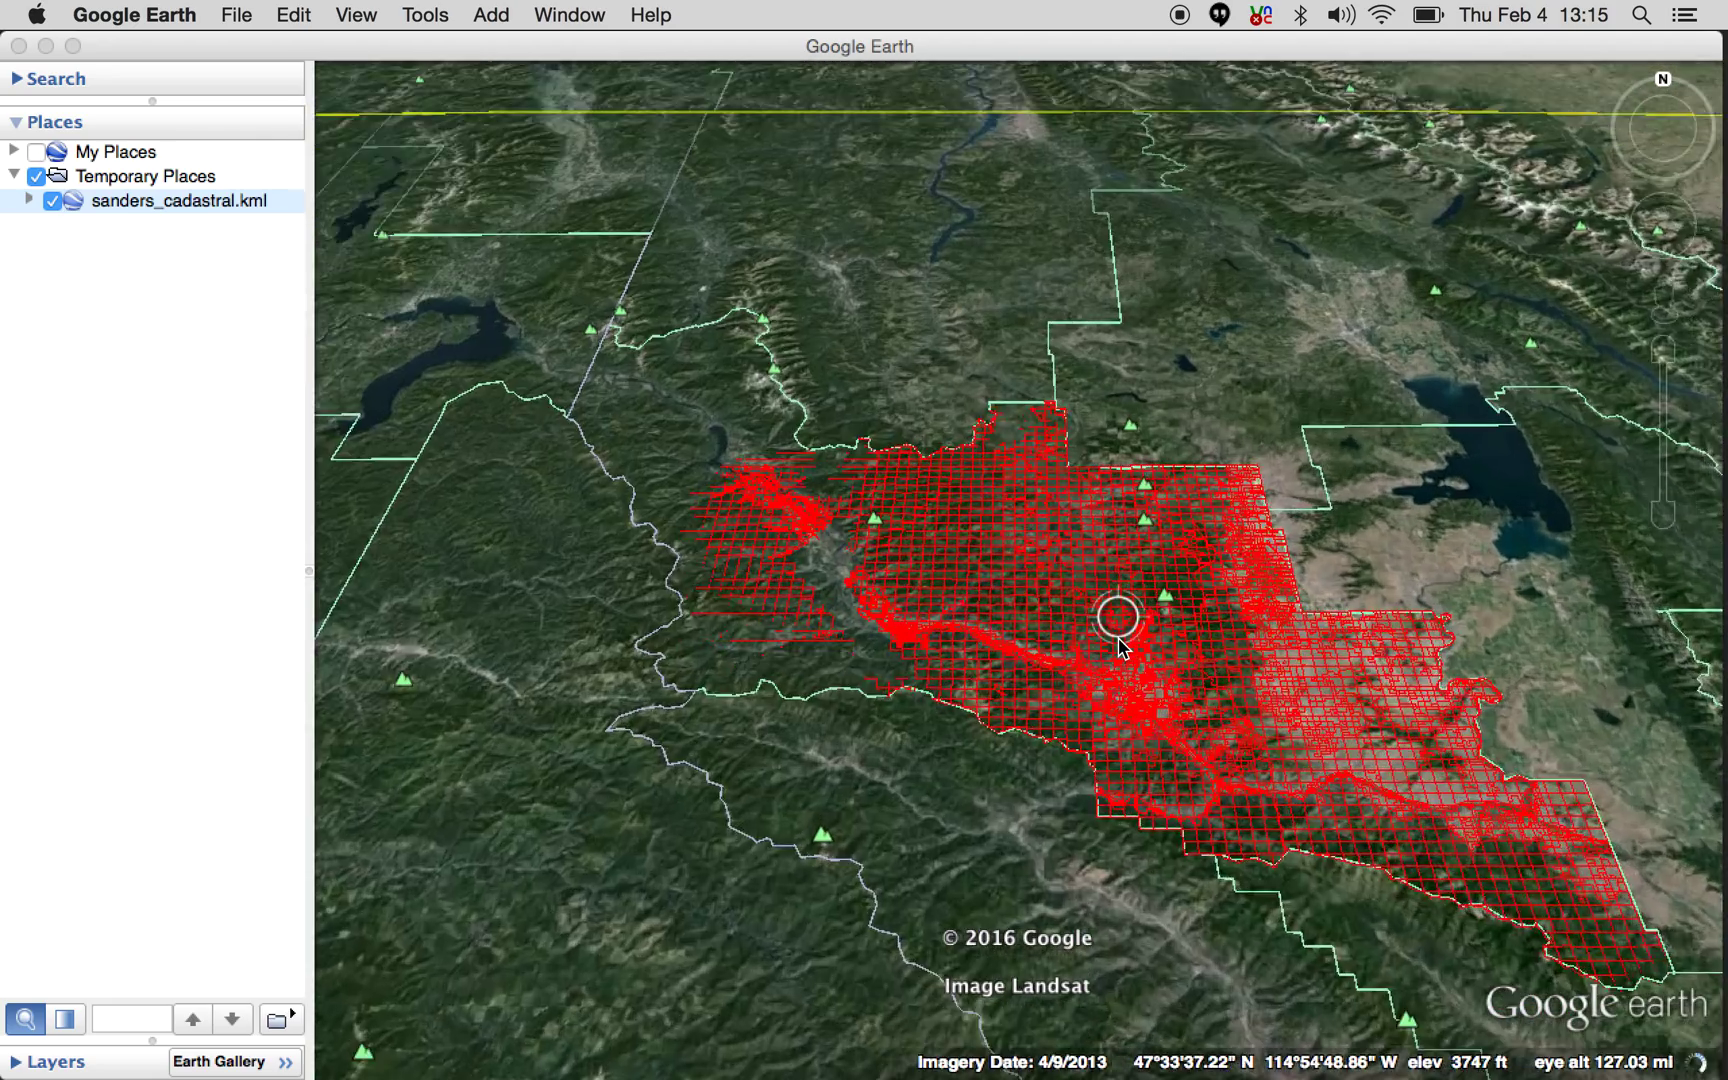
pyautogui.scroll(4, 1122, 648)
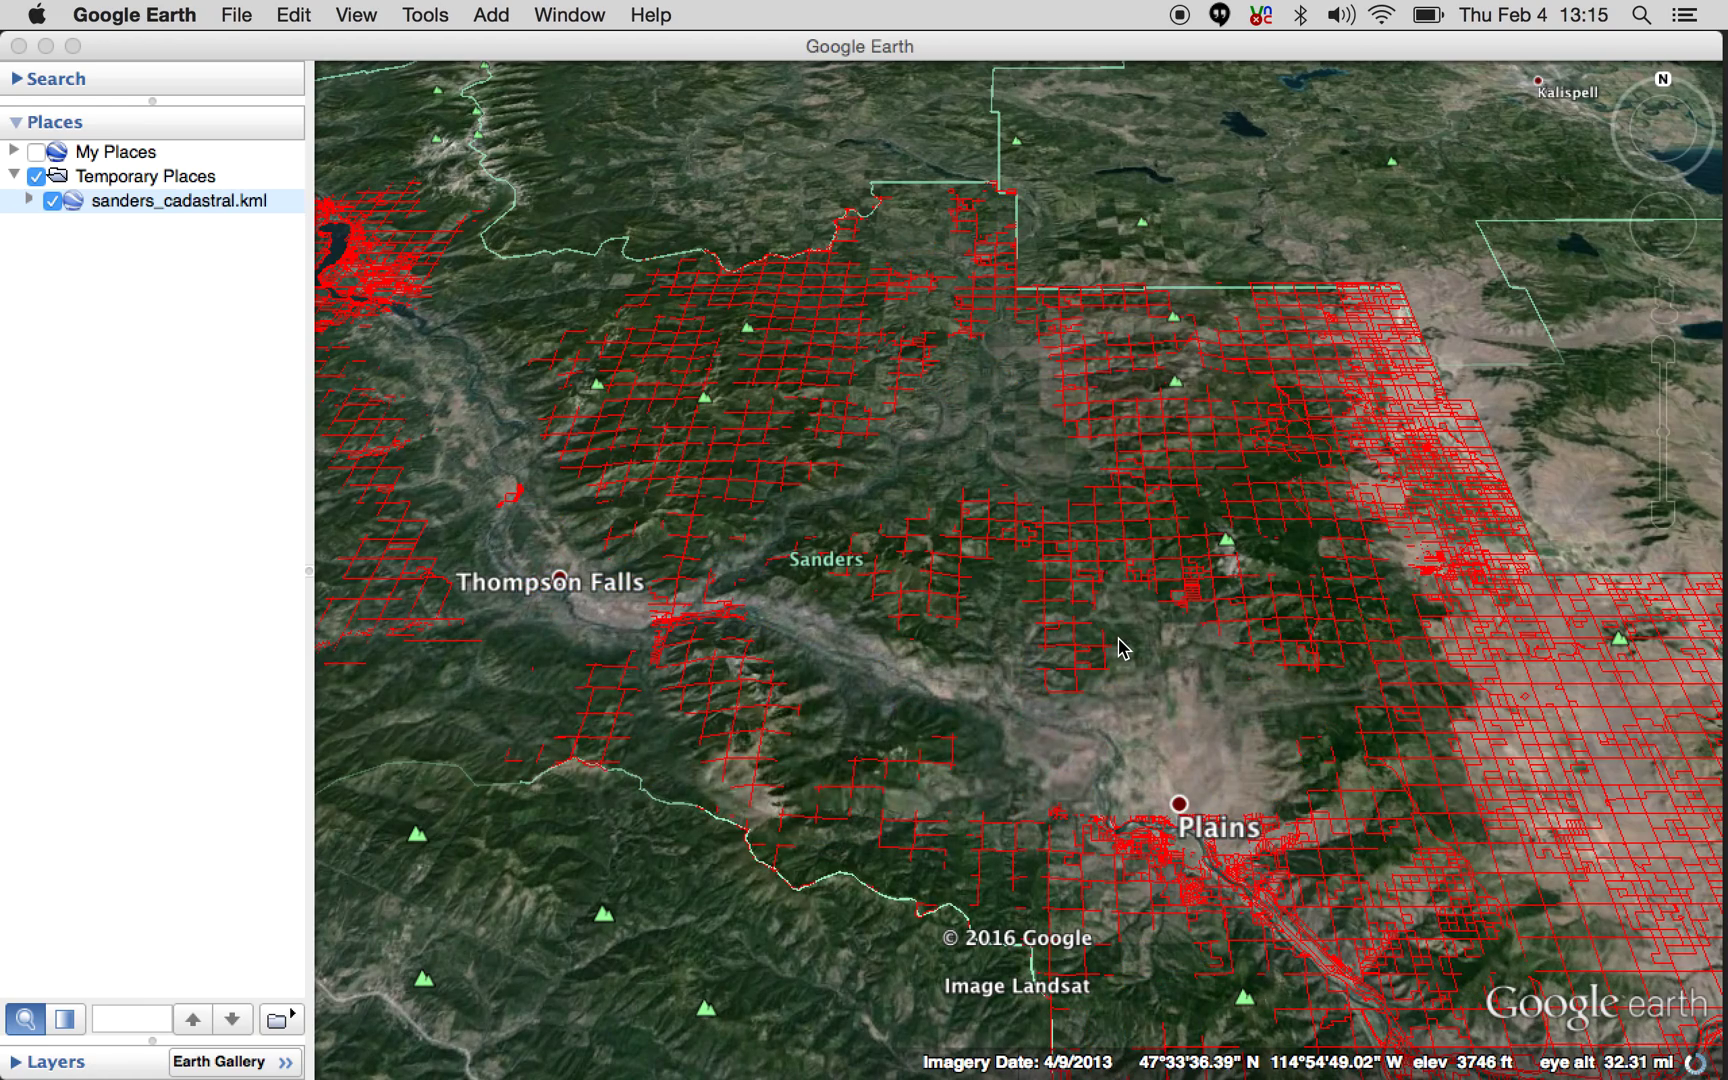
pyautogui.scroll(-3, 1122, 648)
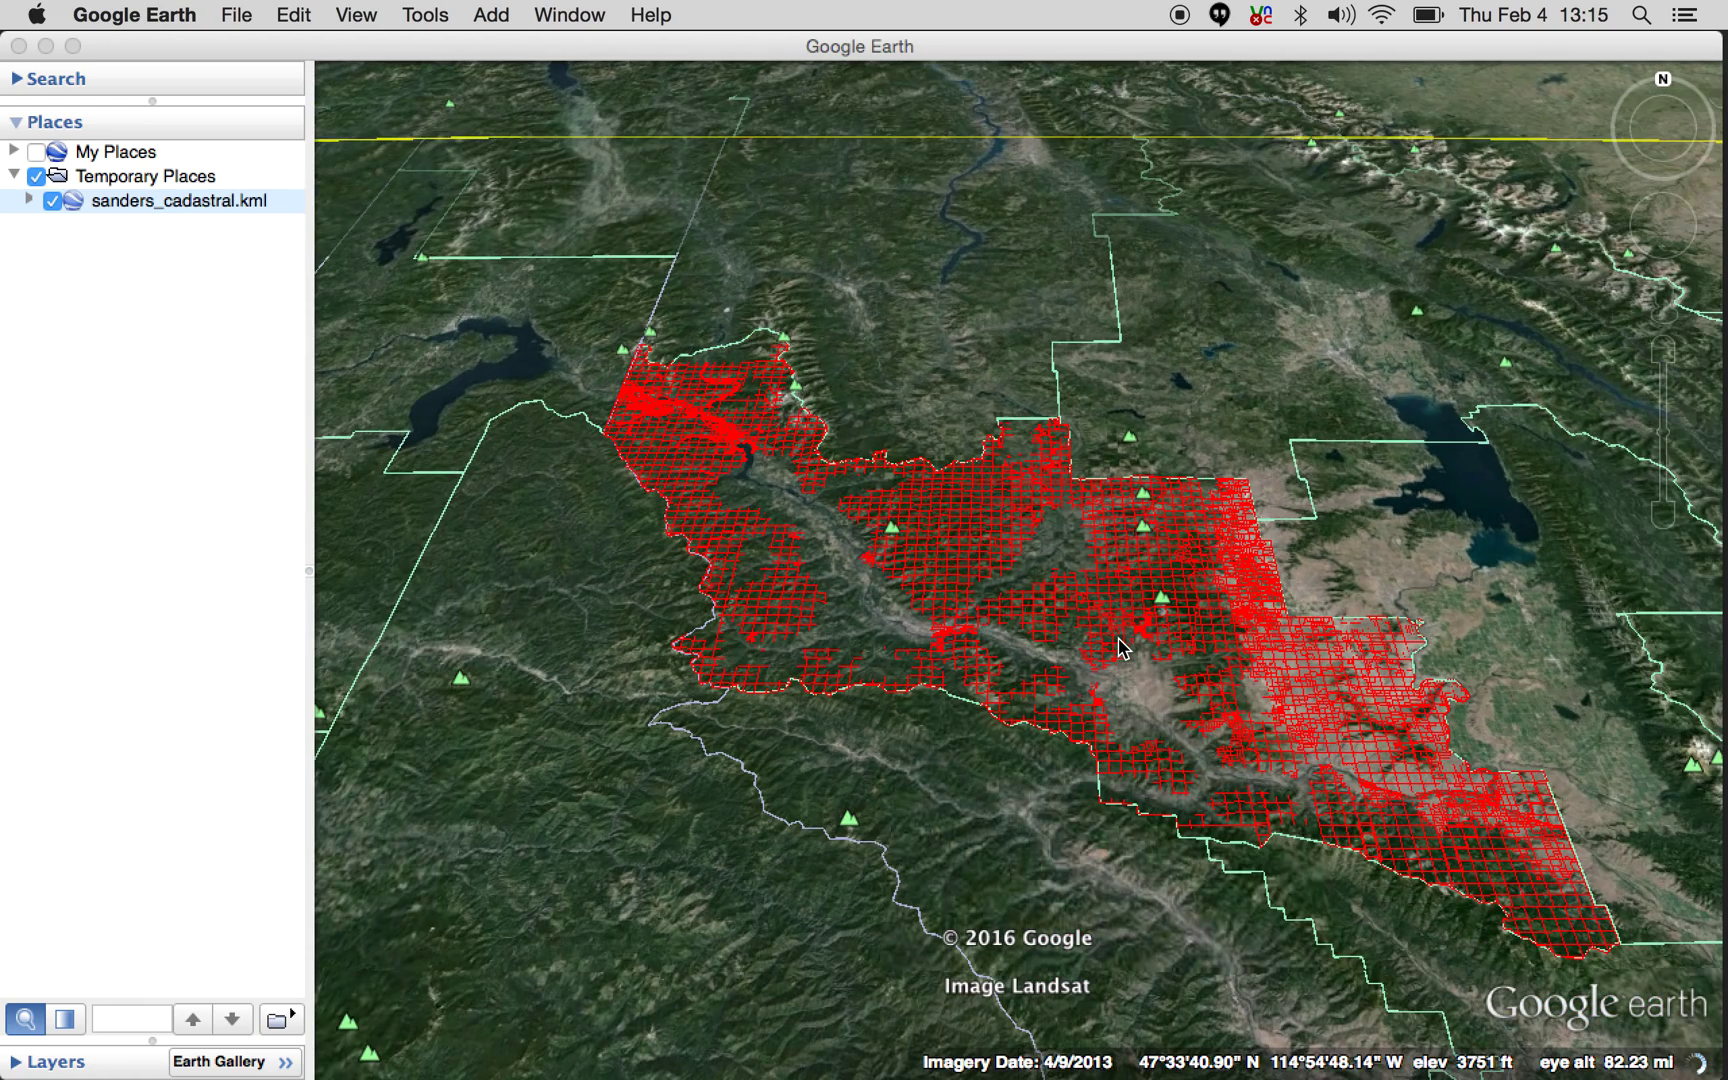
pyautogui.moveTo(1041, 818); pyautogui.dragTo(895, 748)
pyautogui.doubleClick(805, 603)
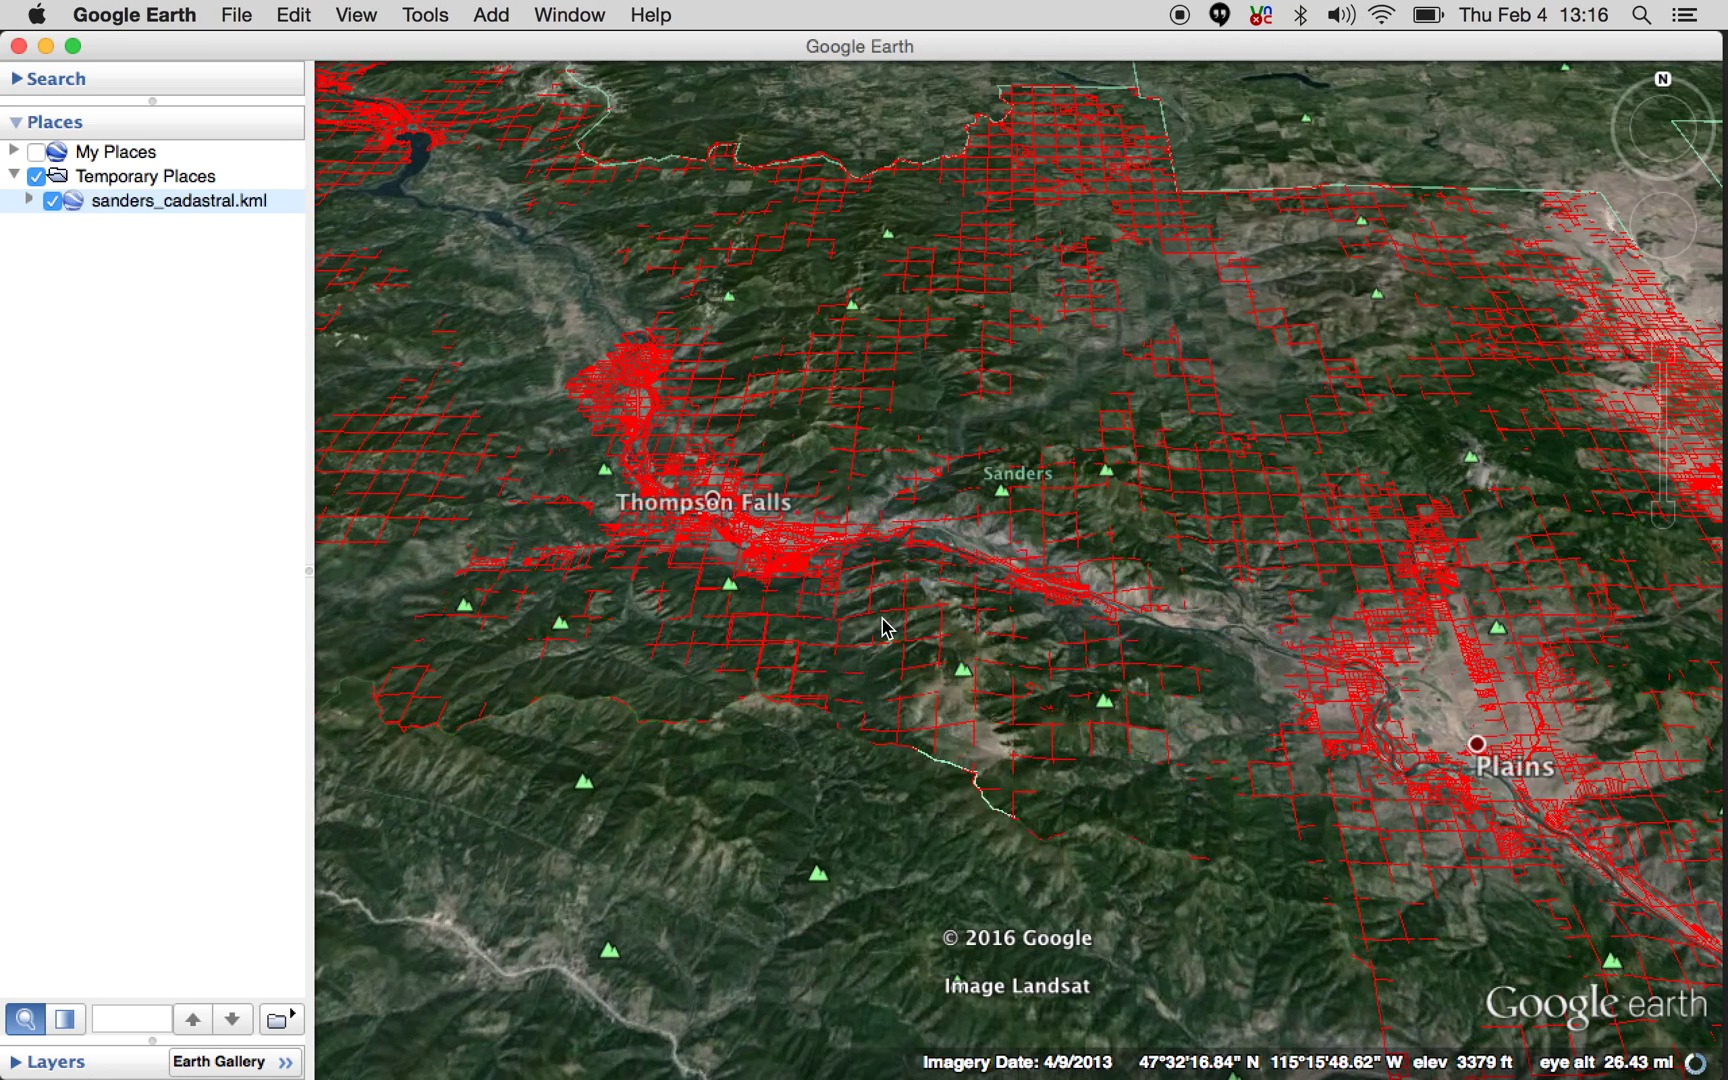
pyautogui.scroll(-3, 884, 627)
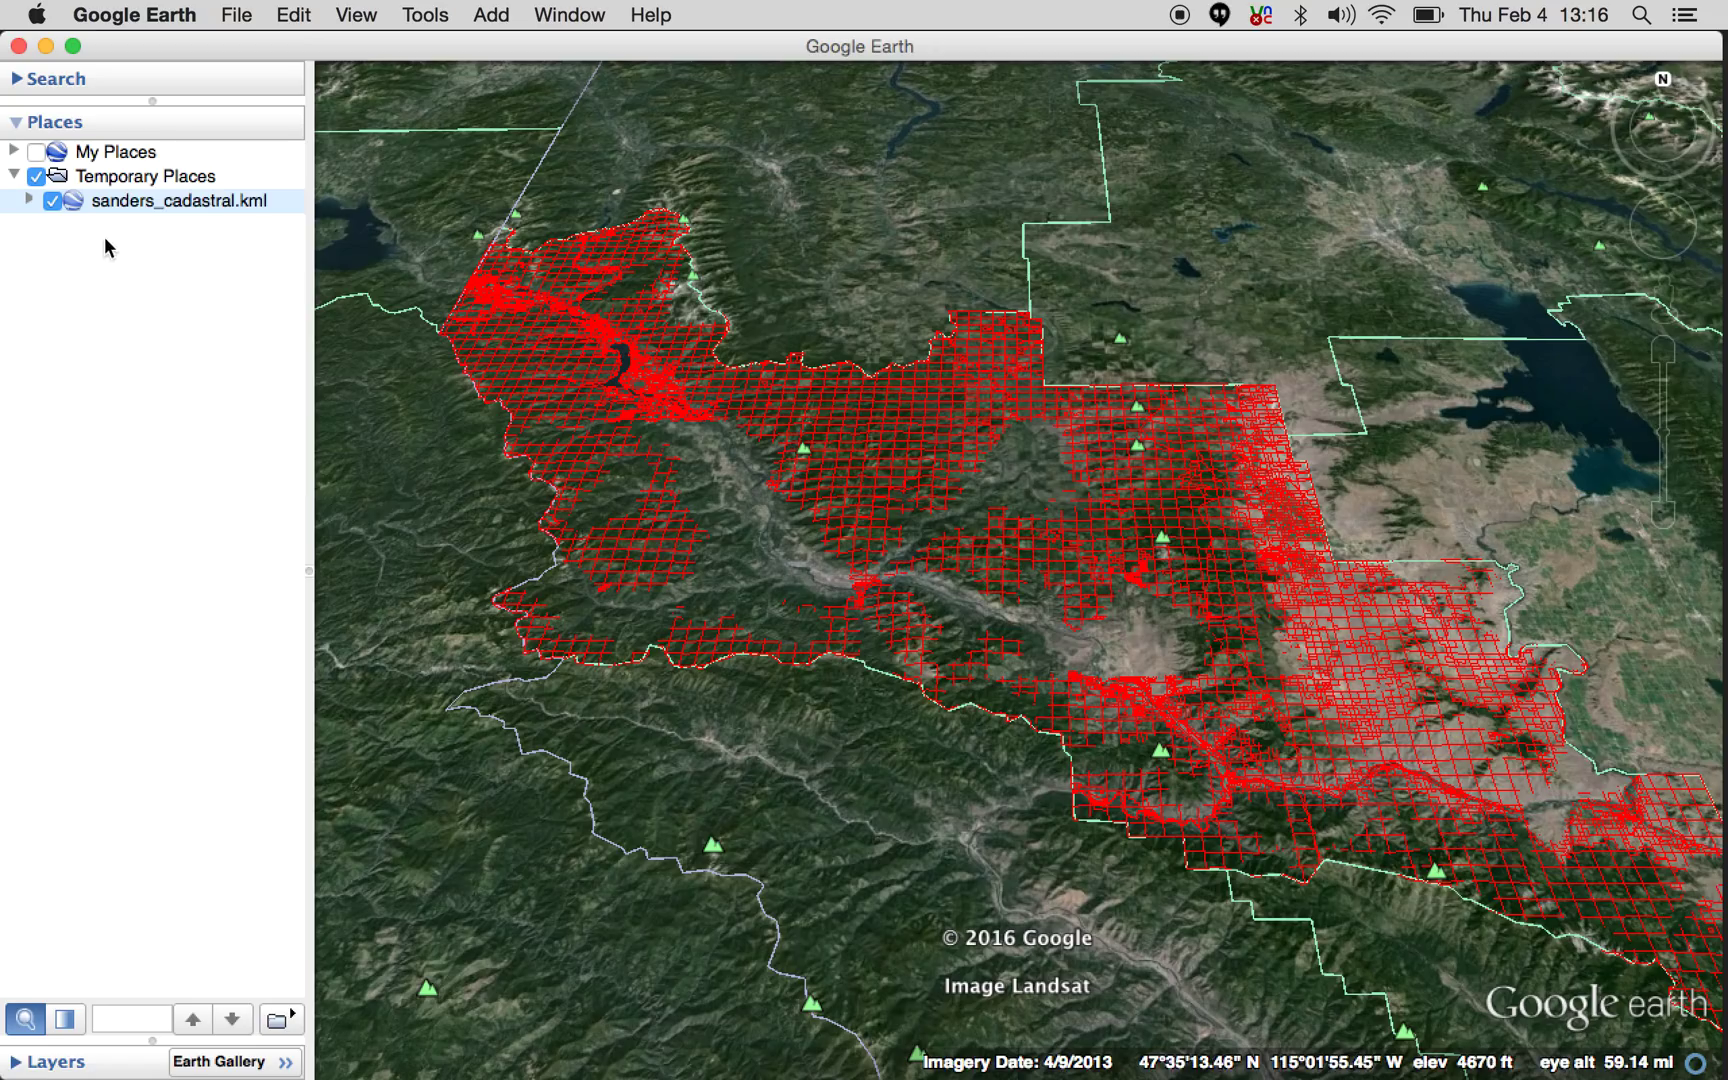
# Hide the sanders_cadastral.kml overlay to inspect the bare imagery of the farm fields near Weeksville, and show the overlay again.
pyautogui.click(52, 201)
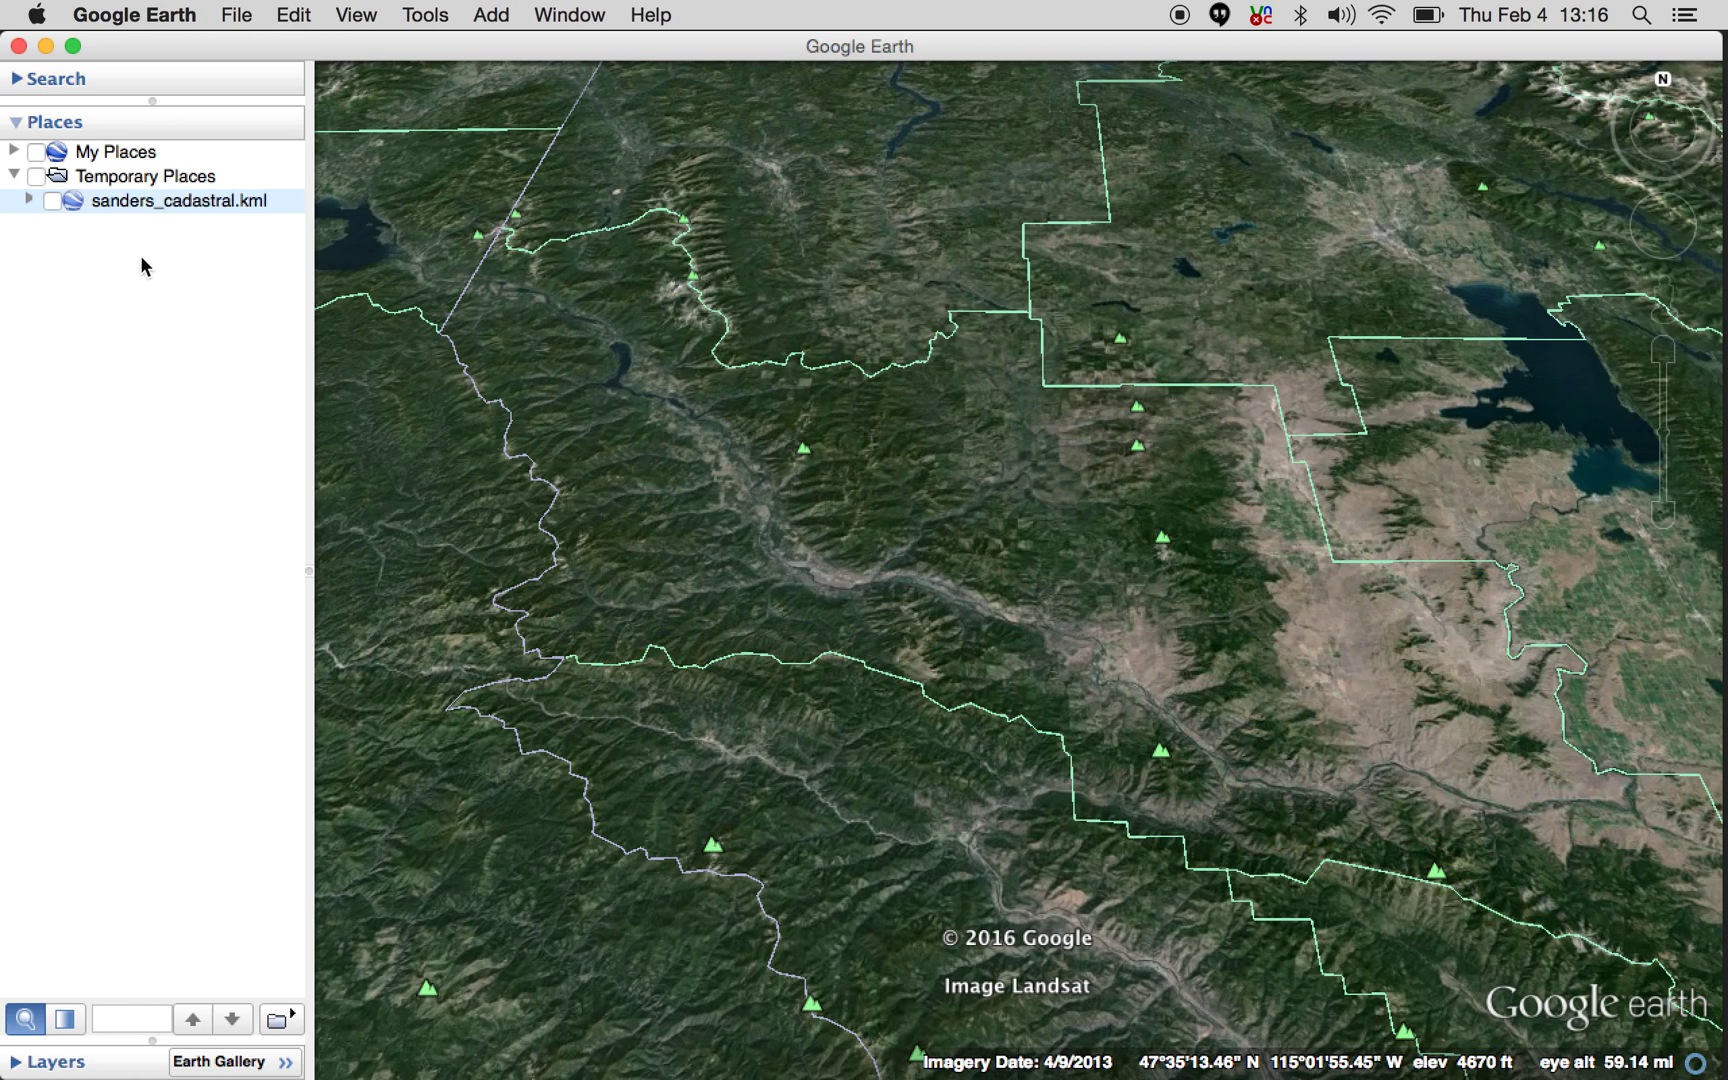
pyautogui.scroll(5, 1095, 570)
pyautogui.scroll(5, 1095, 570)
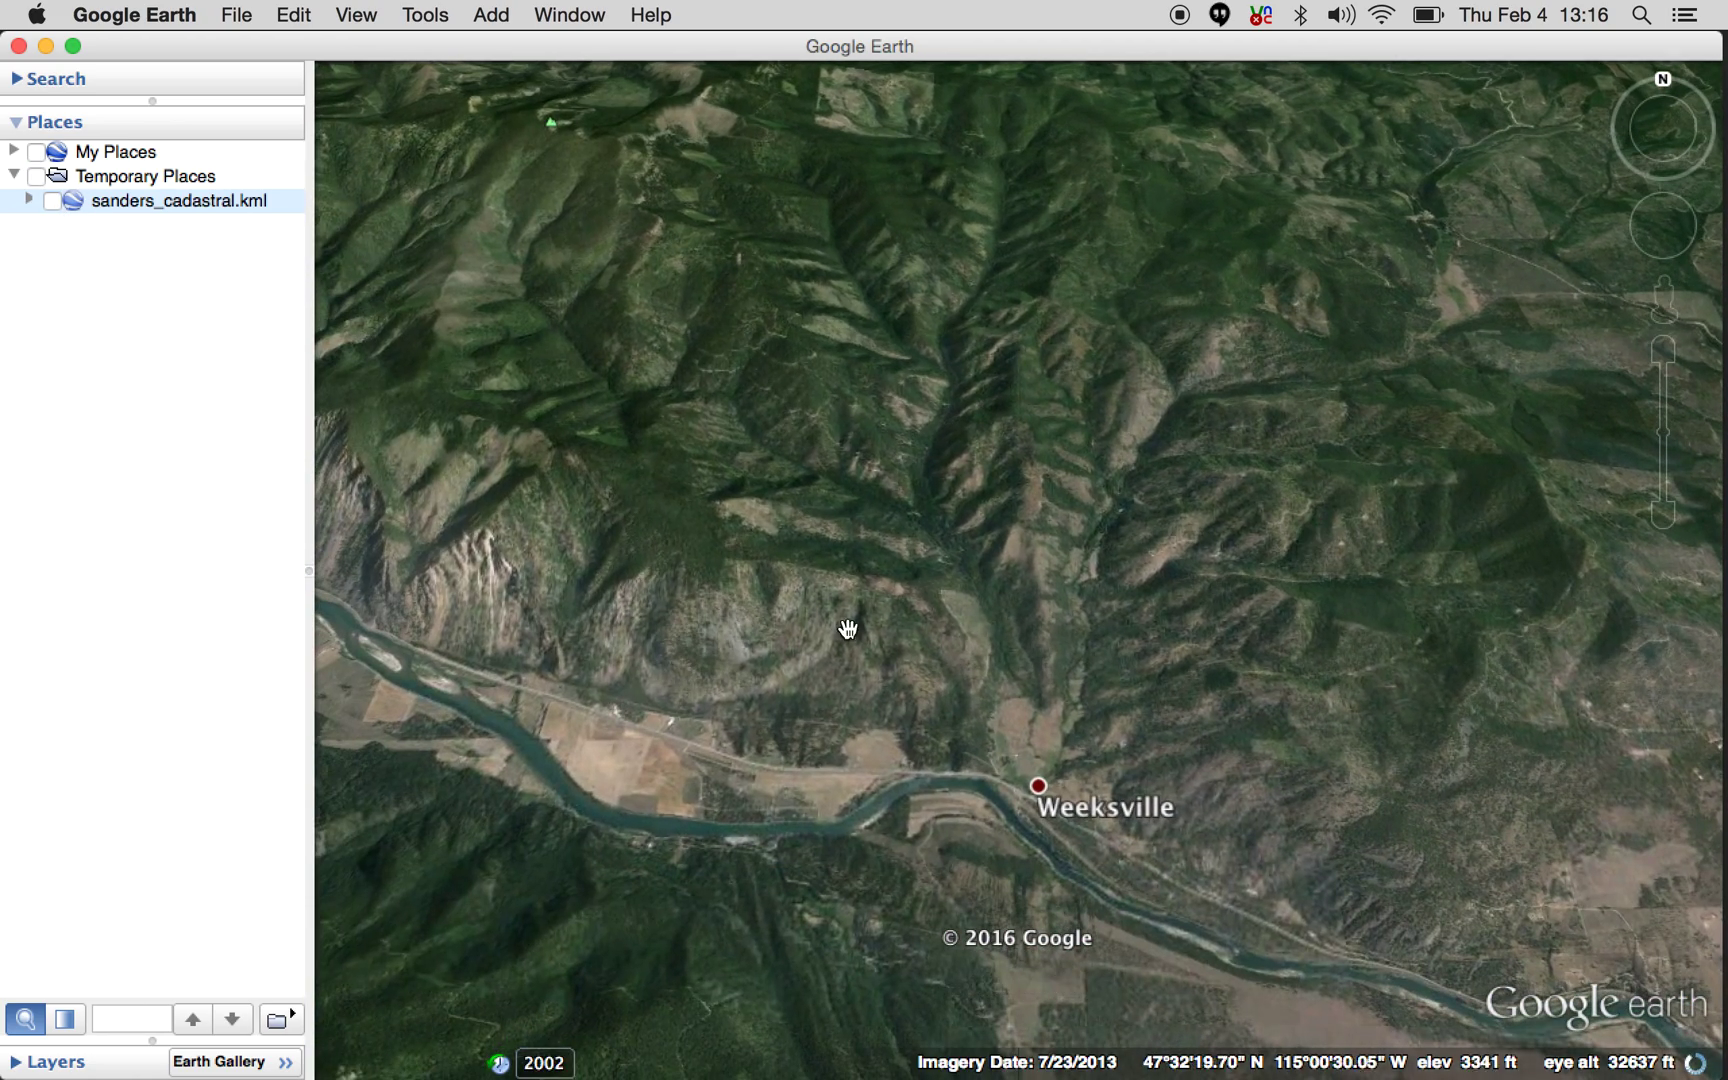
pyautogui.moveTo(848, 628); pyautogui.dragTo(999, 602)
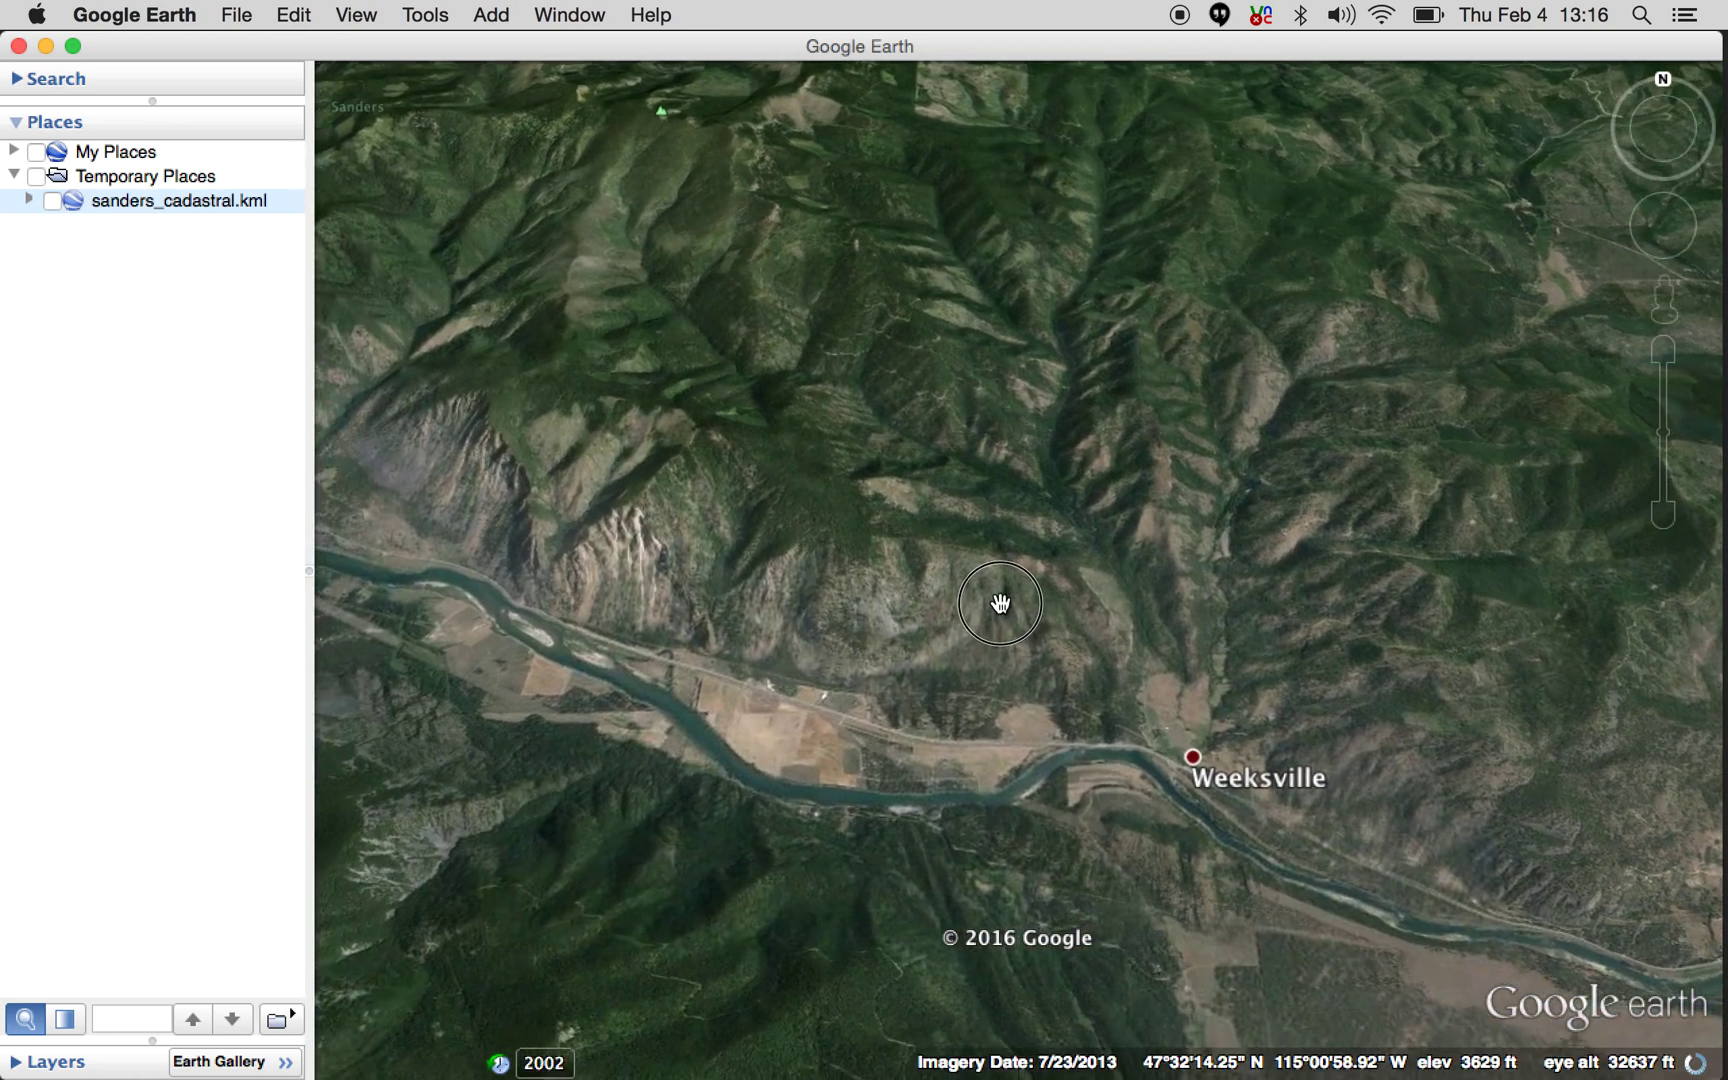
pyautogui.scroll(4, 724, 670)
pyautogui.scroll(4, 728, 676)
pyautogui.moveTo(1180, 702); pyautogui.dragTo(789, 660)
pyautogui.scroll(4, 1142, 785)
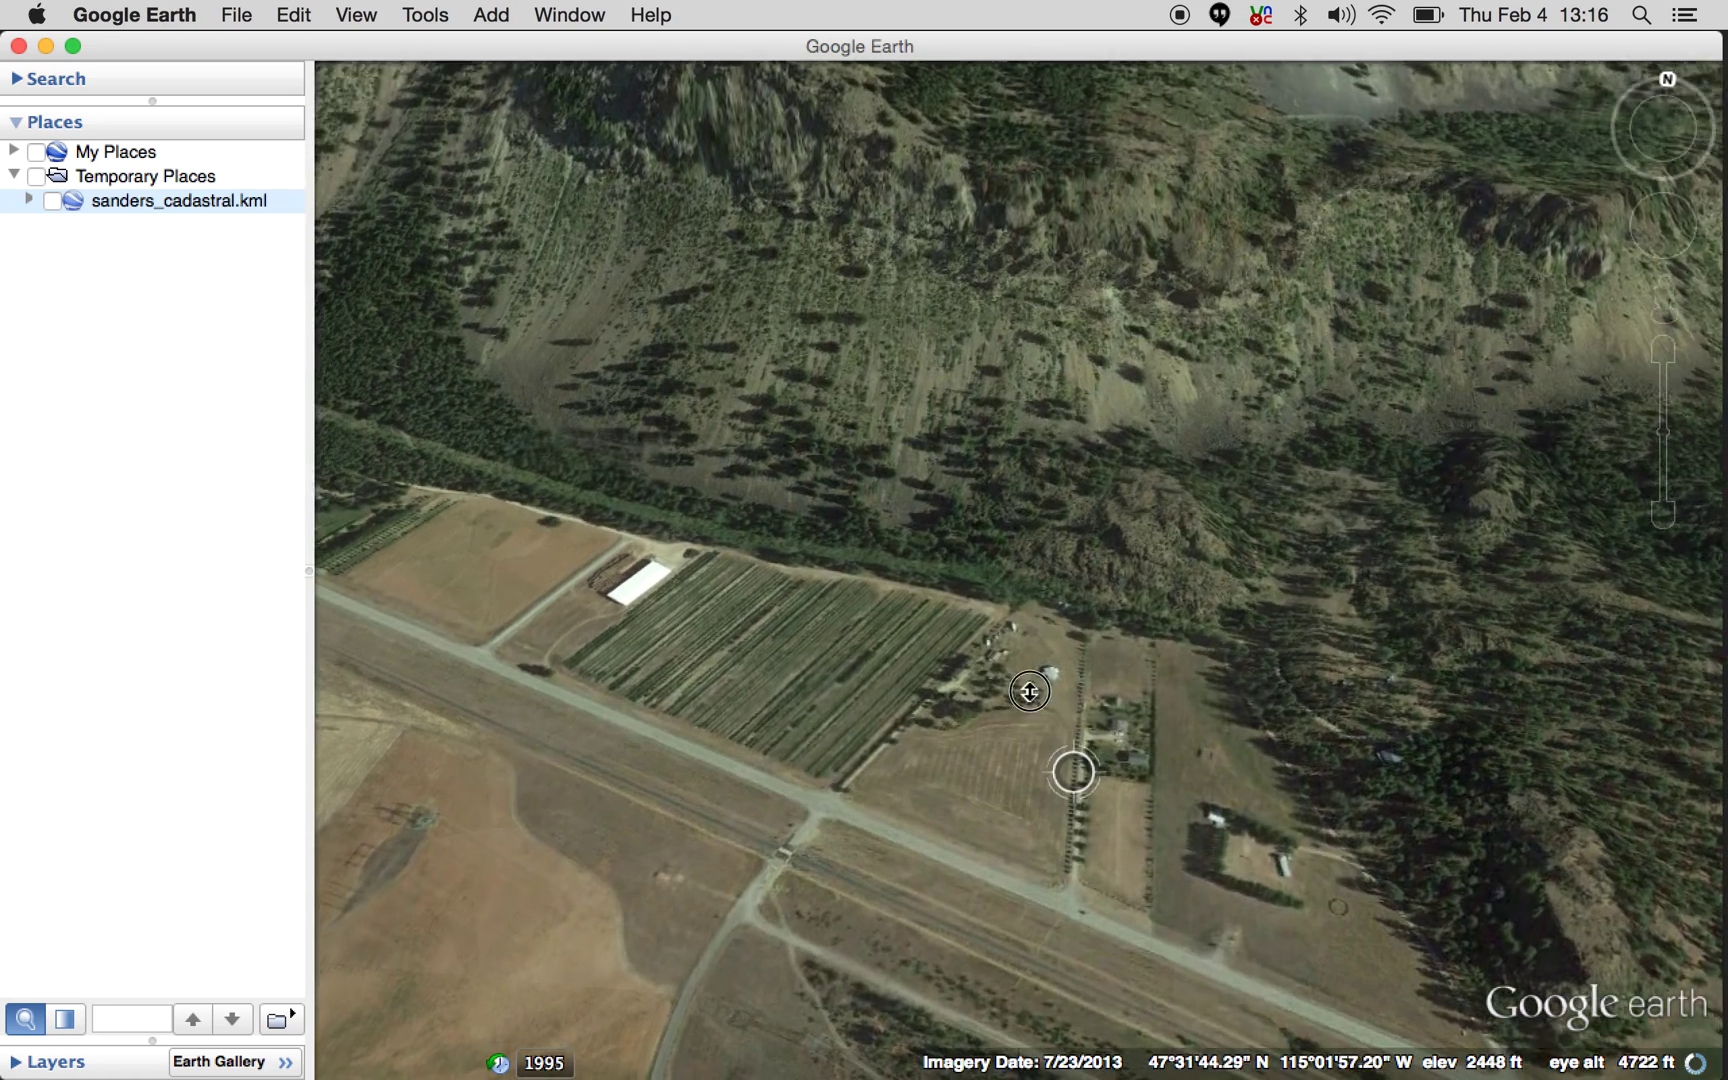
pyautogui.moveTo(1030, 691); pyautogui.dragTo(1014, 617, button='middle')
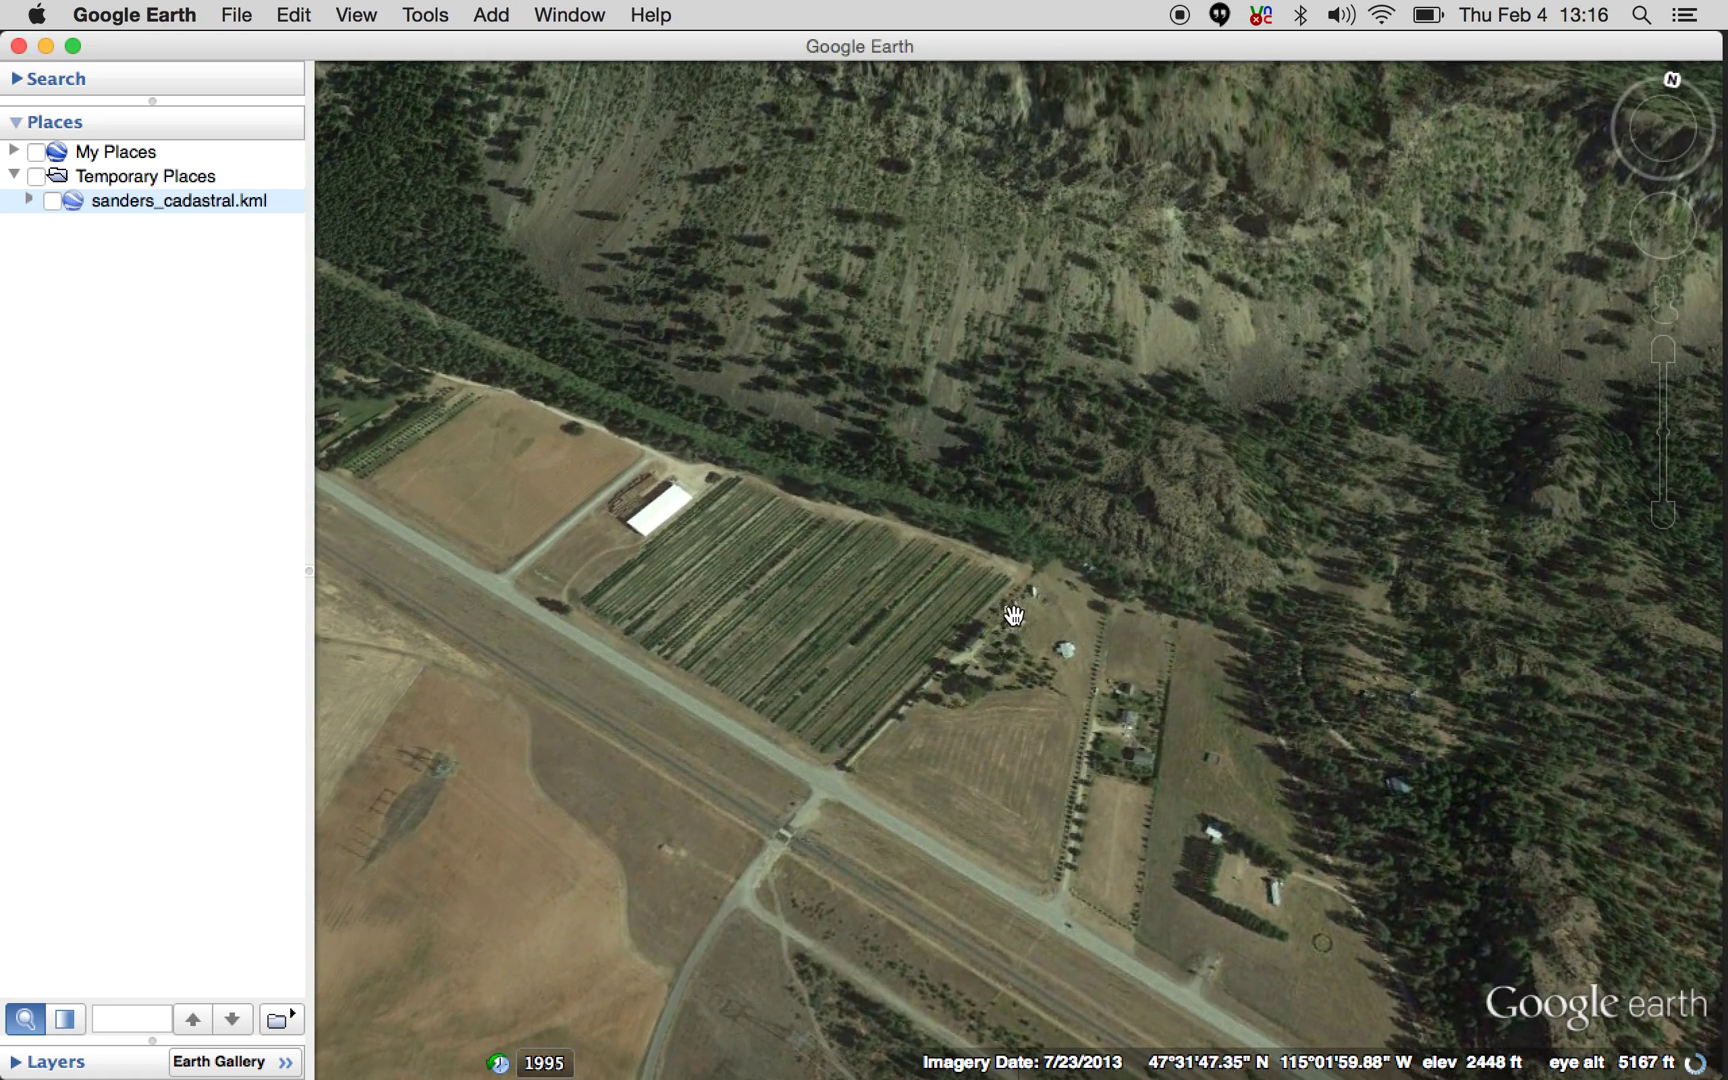
pyautogui.moveTo(1111, 754); pyautogui.dragTo(1059, 686)
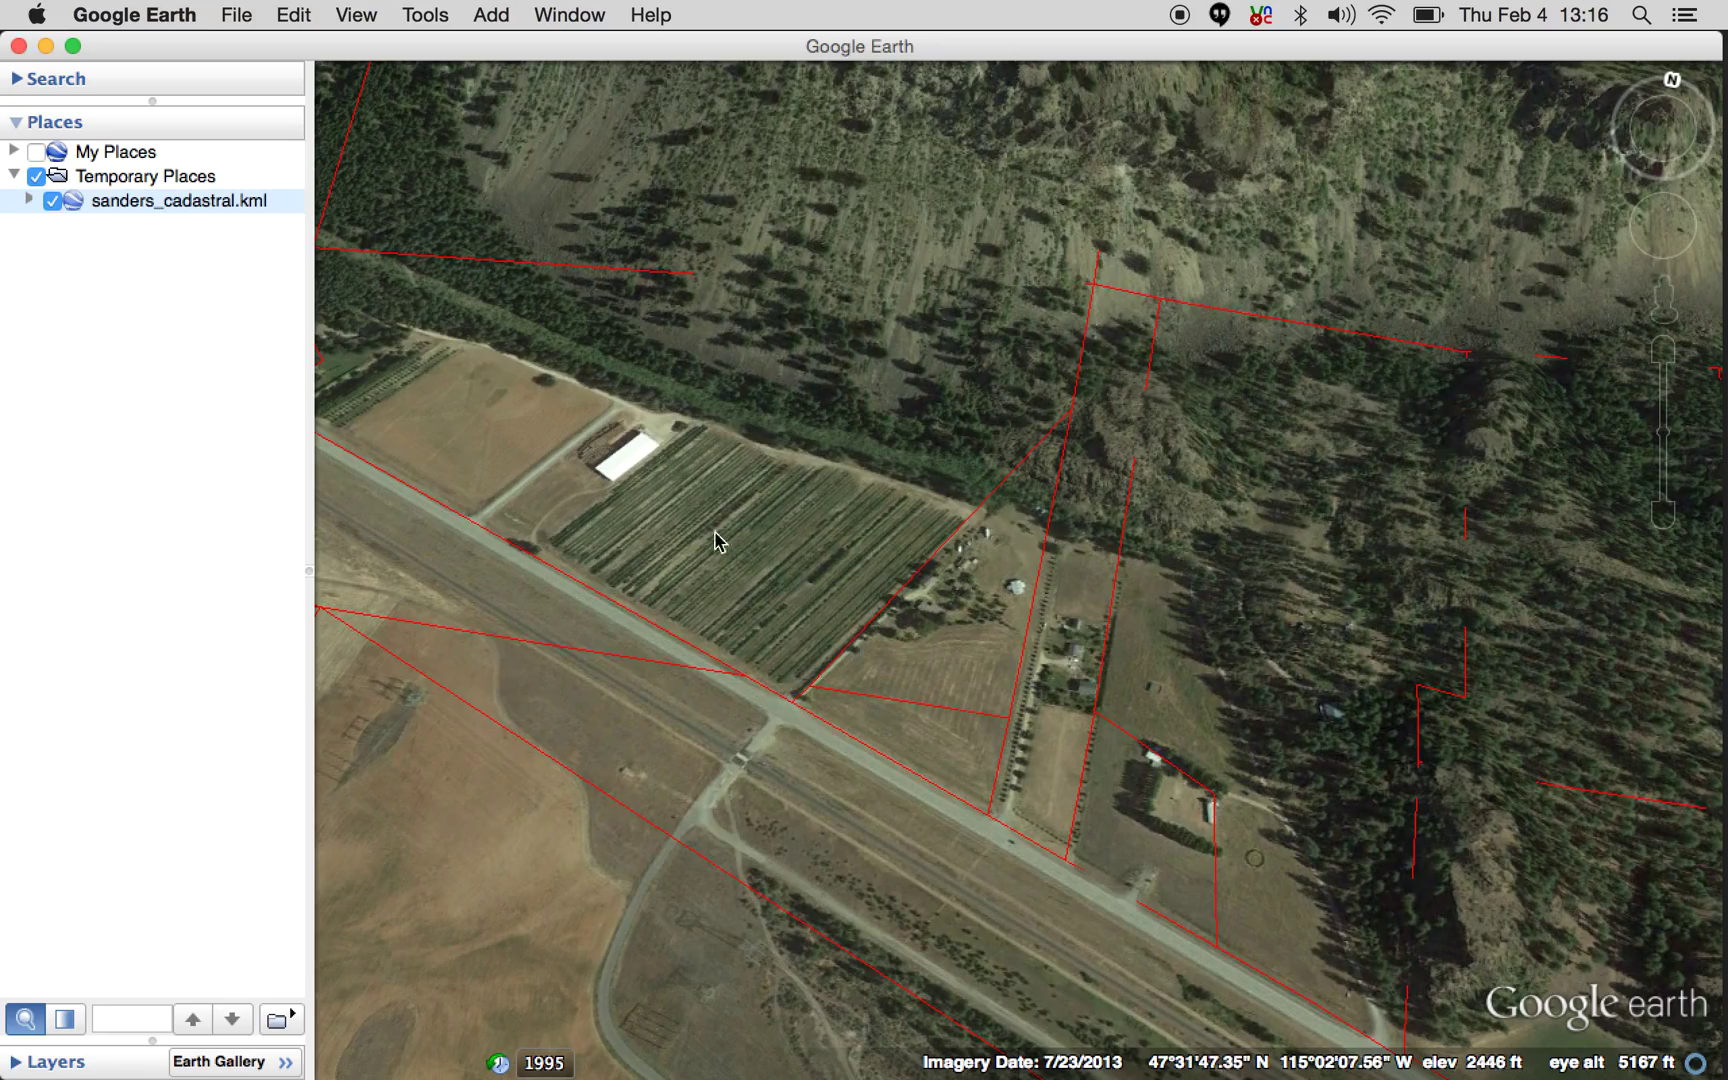
# Open the attribute table of the parcel containing the striped crop field, read through all its fields, and close it.
pyautogui.click(685, 545)
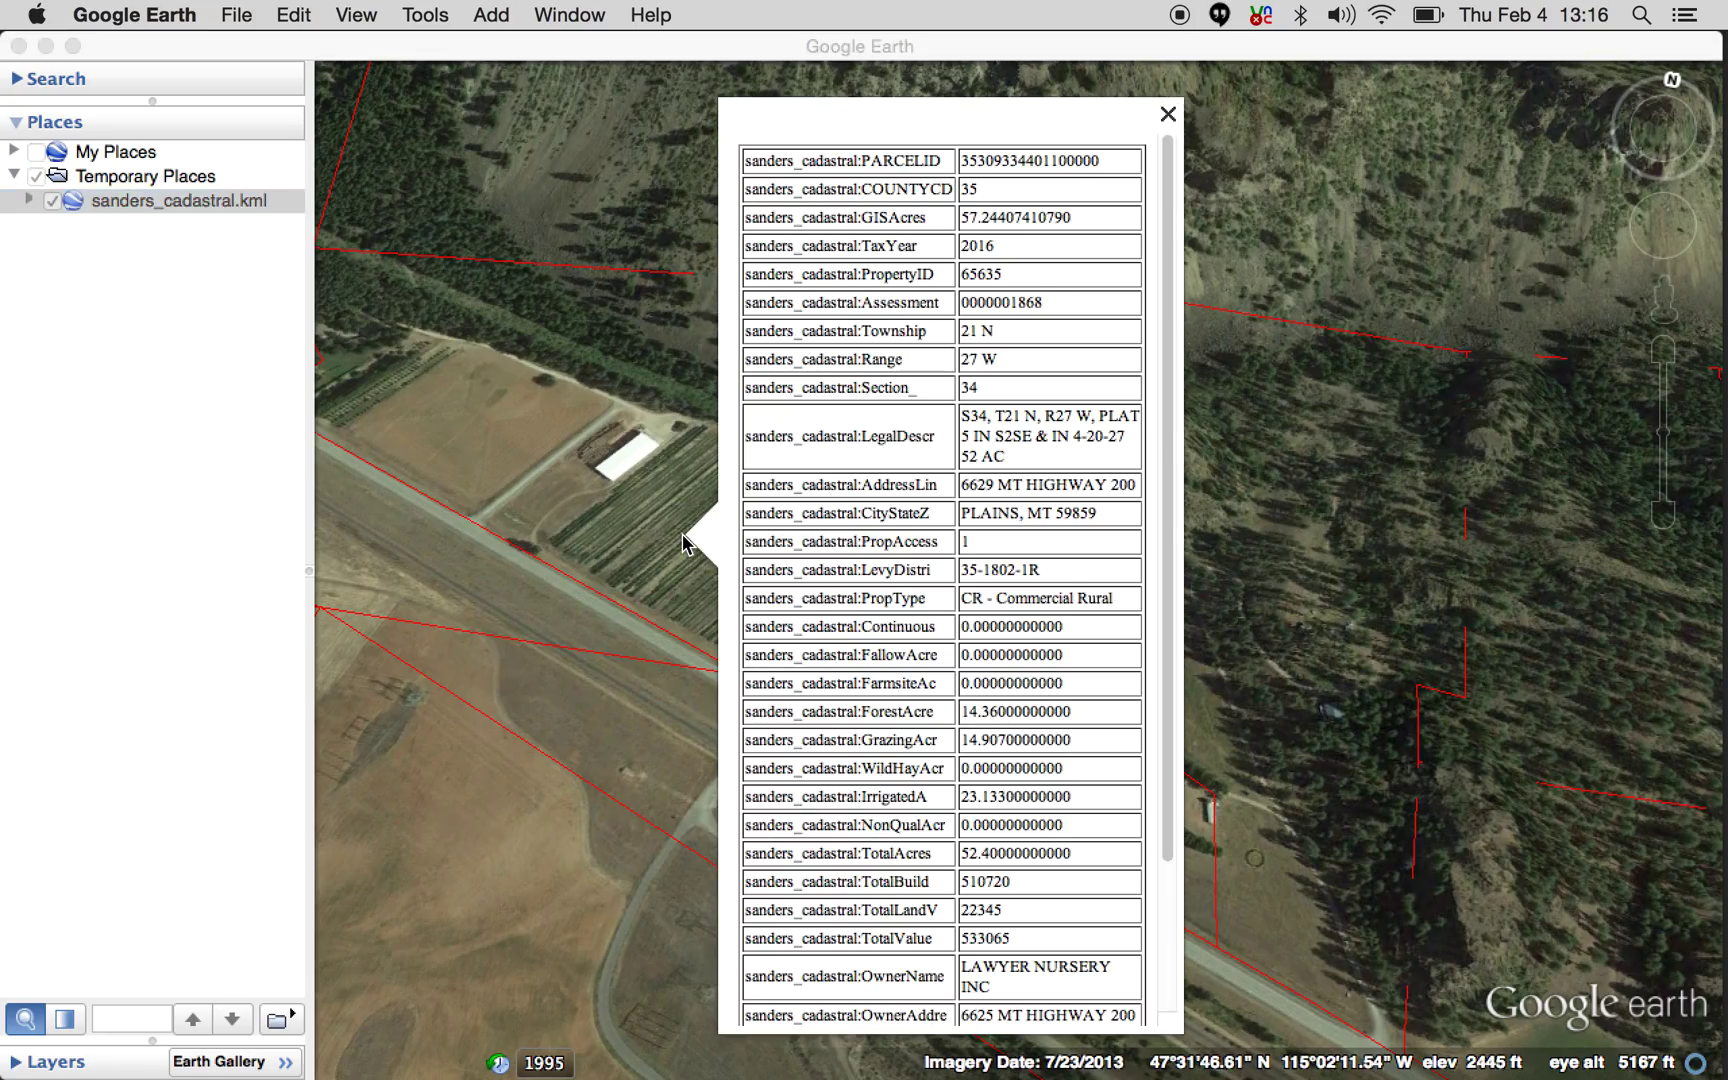
pyautogui.moveTo(1168, 332); pyautogui.dragTo(1137, 530)
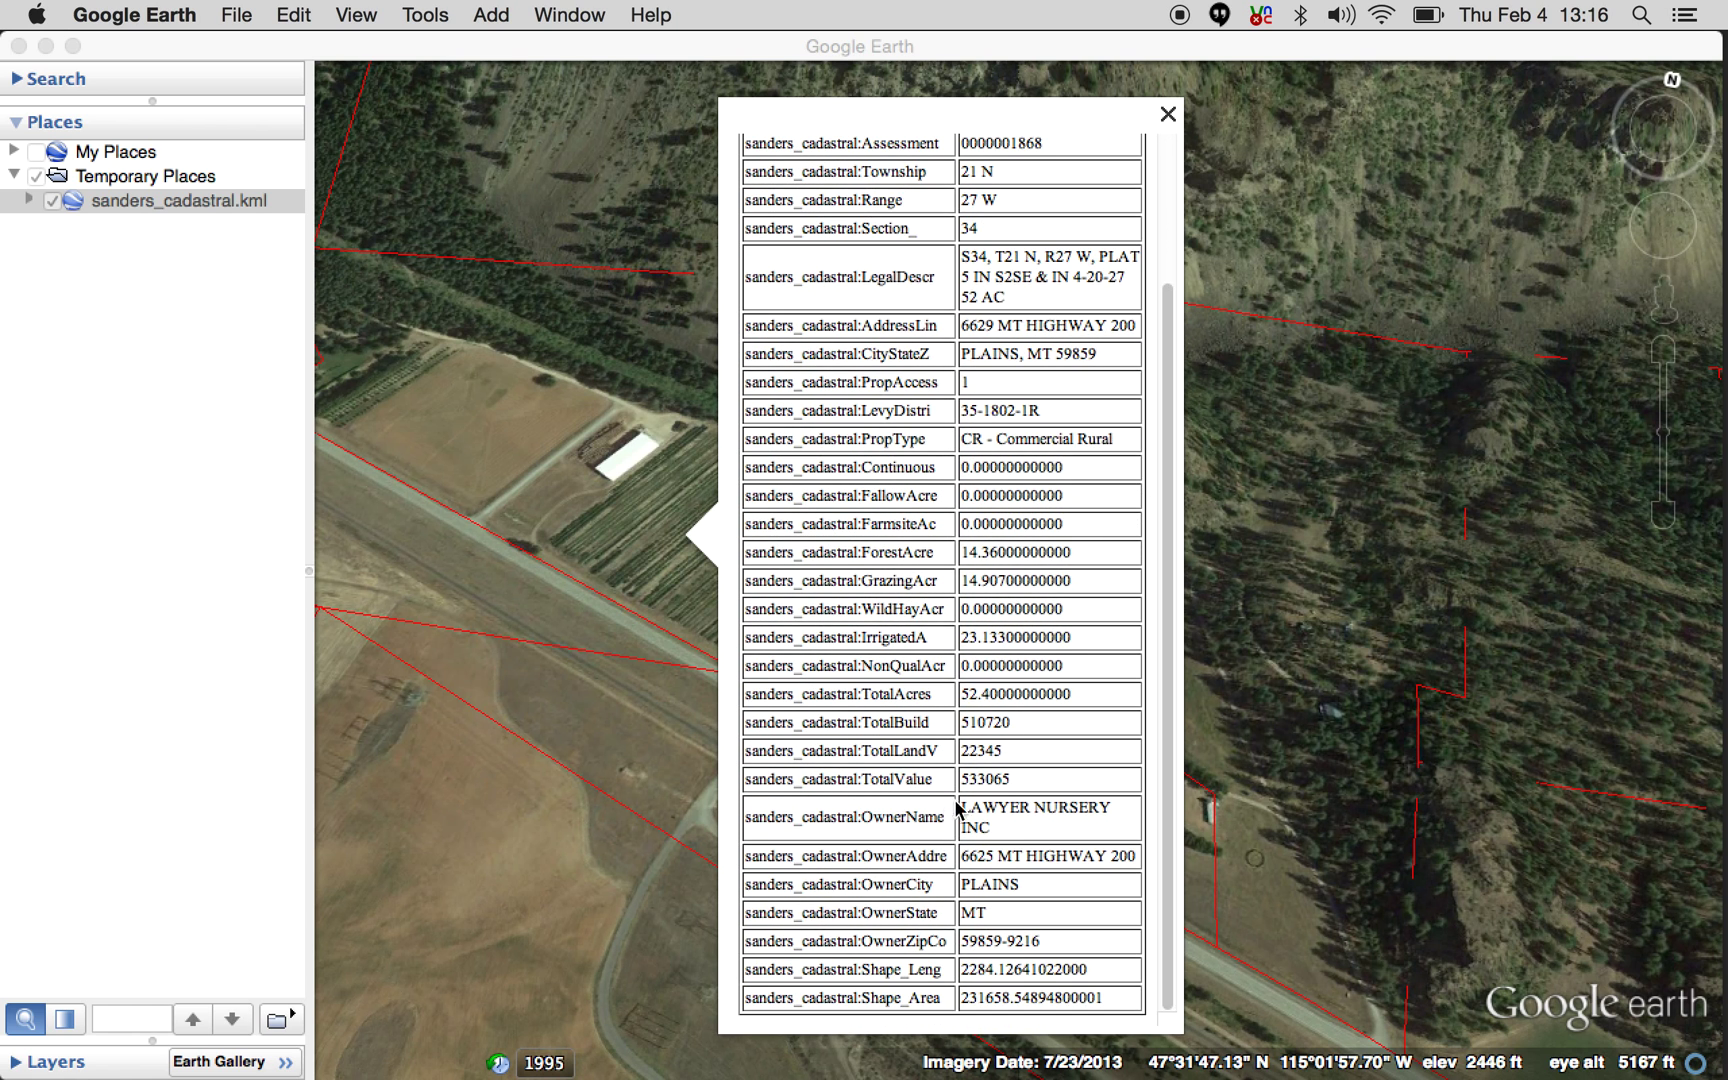
pyautogui.moveTo(1174, 843); pyautogui.dragTo(1128, 617)
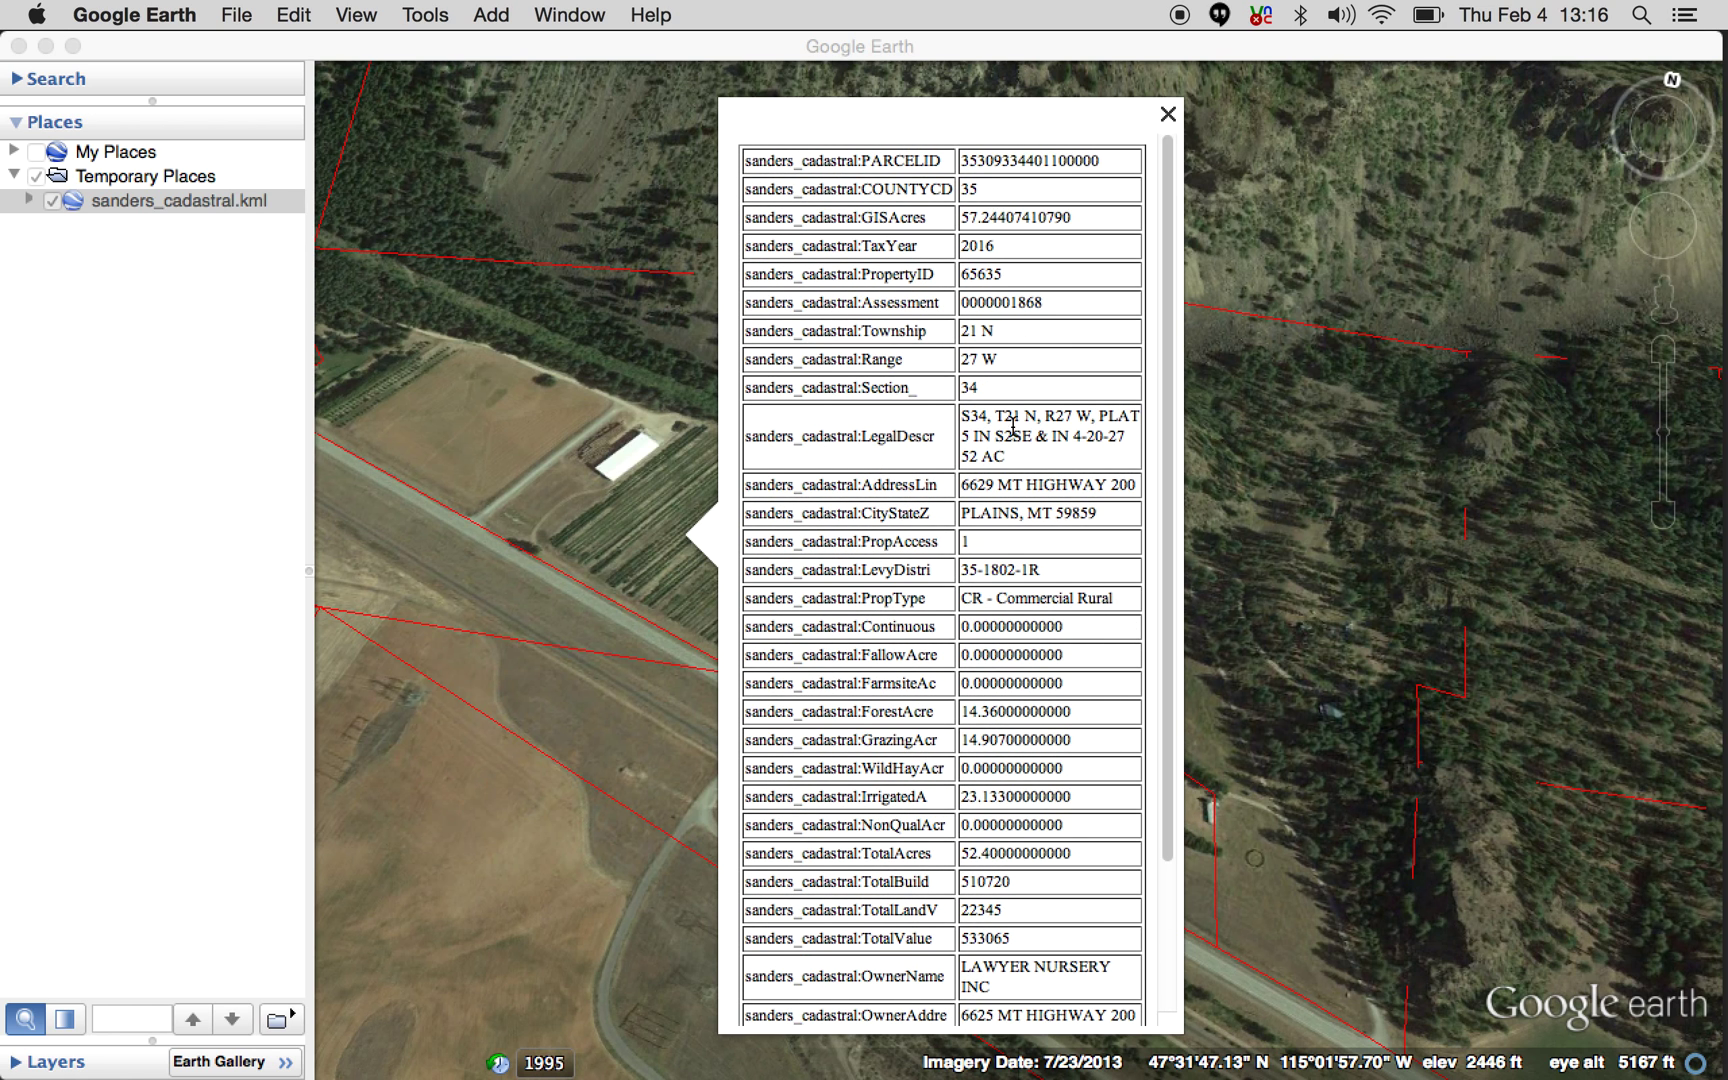
pyautogui.click(1168, 114)
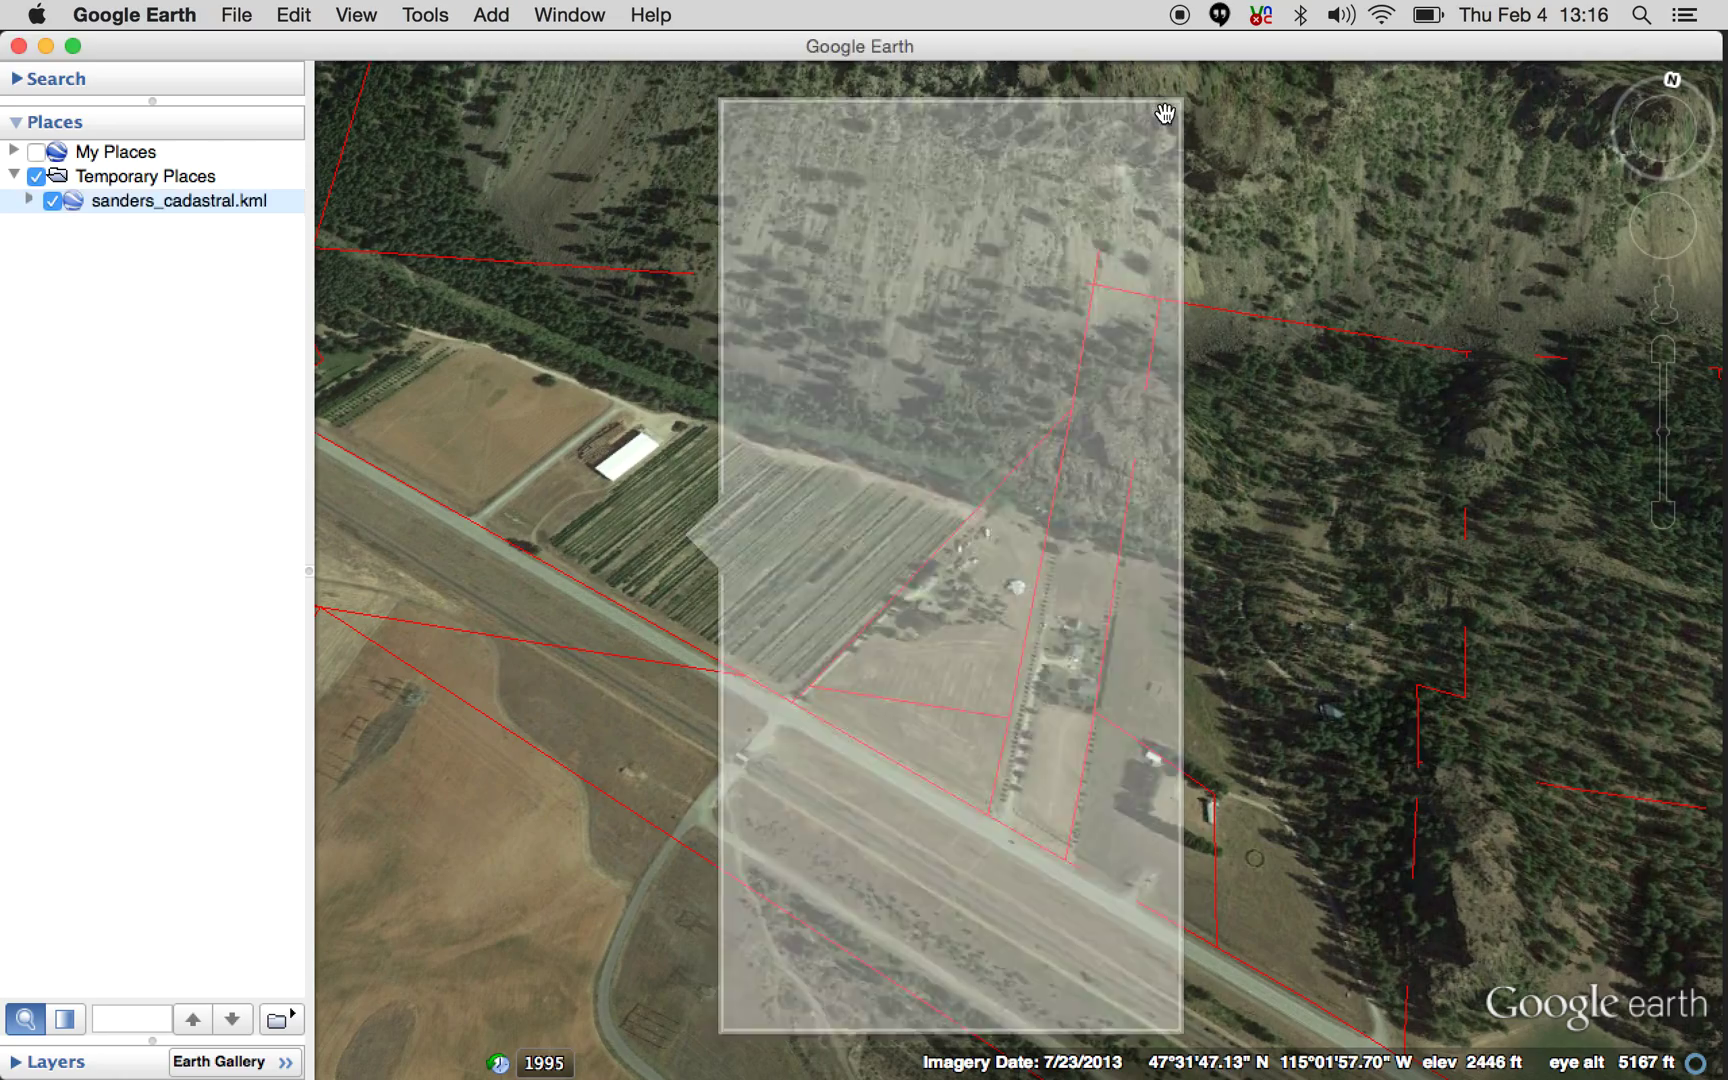
# Examine the parcel boundaries along the river valley from Weeksville and Plains to Thompson Falls, from several viewing angles.
pyautogui.scroll(-3, 864, 478)
pyautogui.scroll(-5, 864, 478)
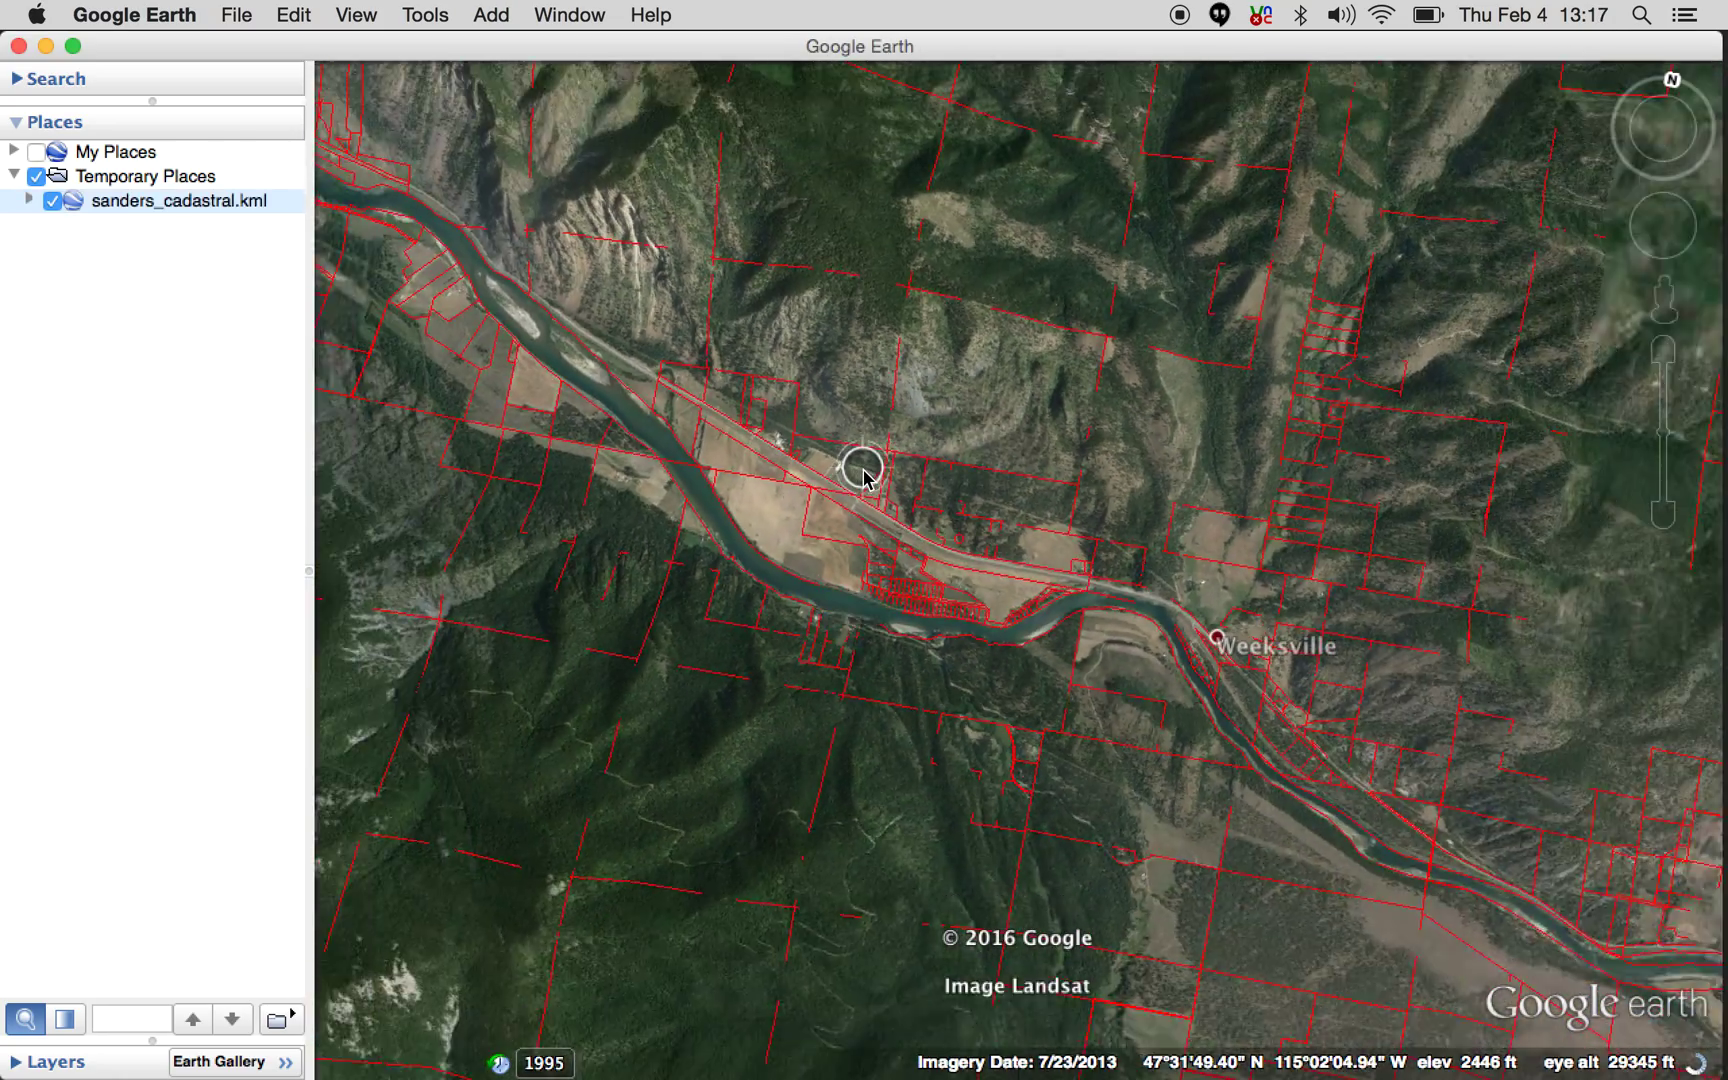
pyautogui.moveTo(1038, 345); pyautogui.dragTo(1157, 256, button='middle')
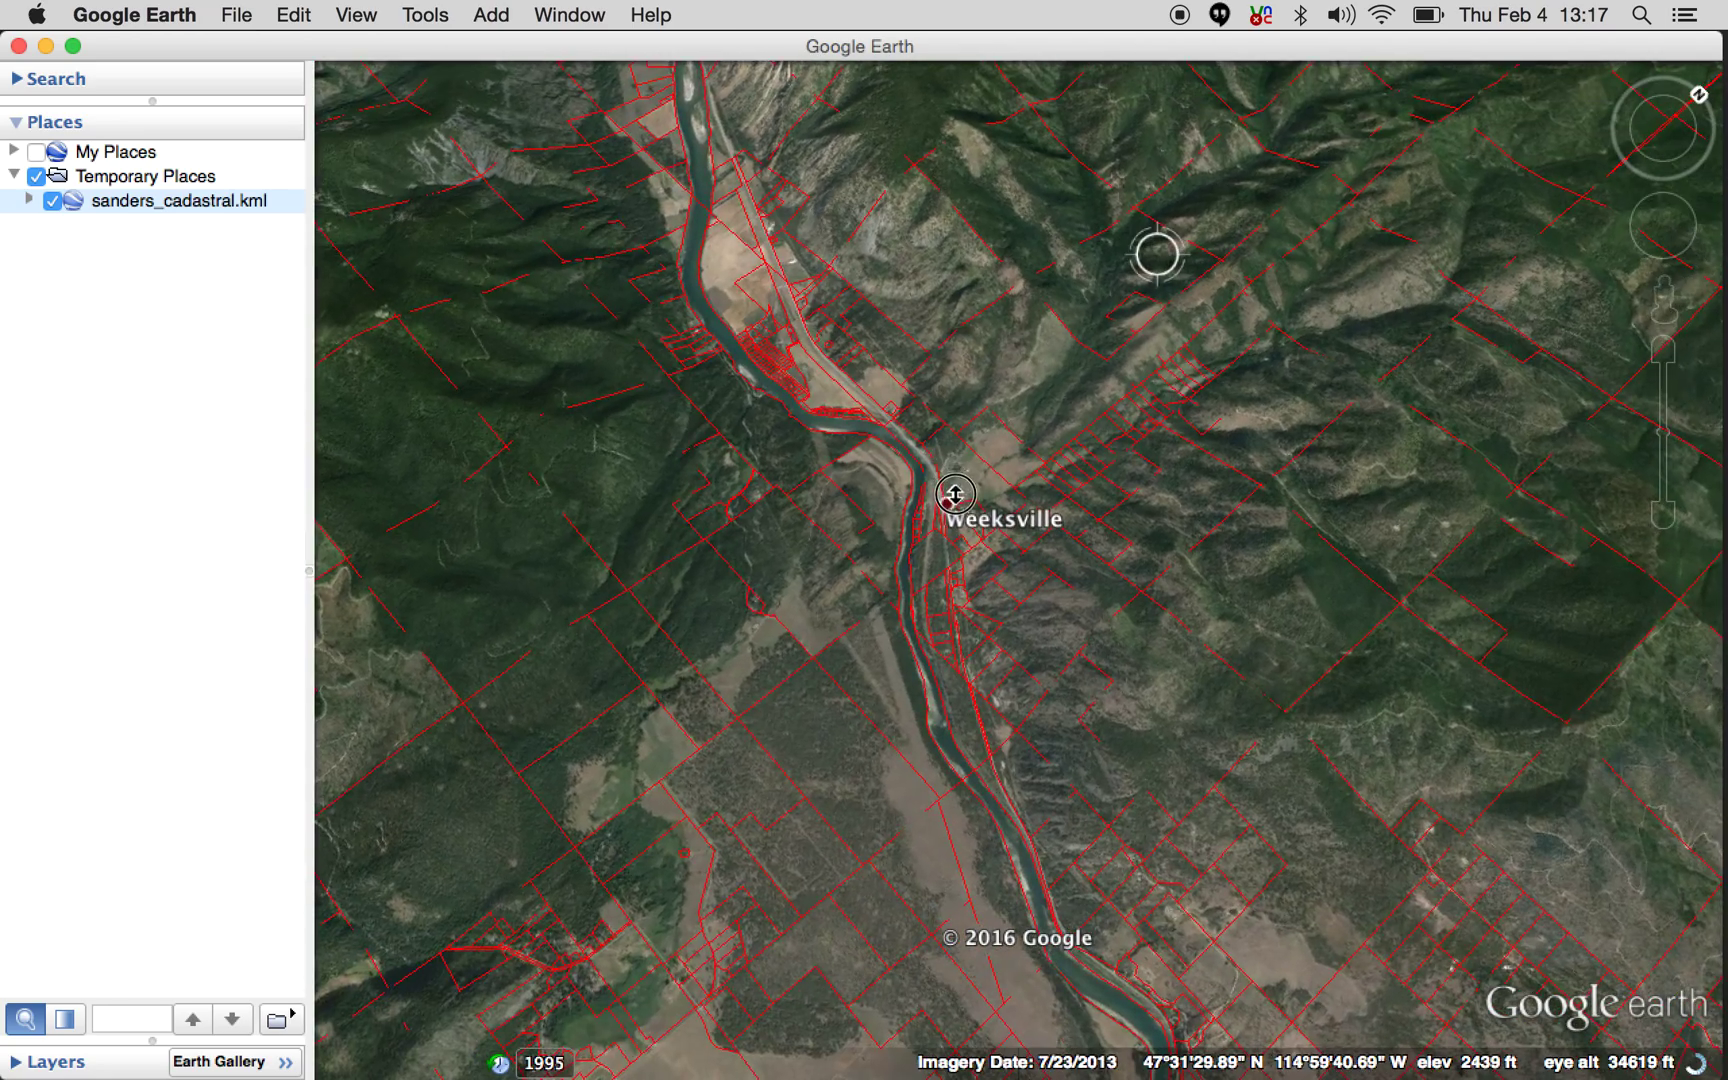
pyautogui.scroll(-5, 956, 488)
pyautogui.scroll(-3, 956, 488)
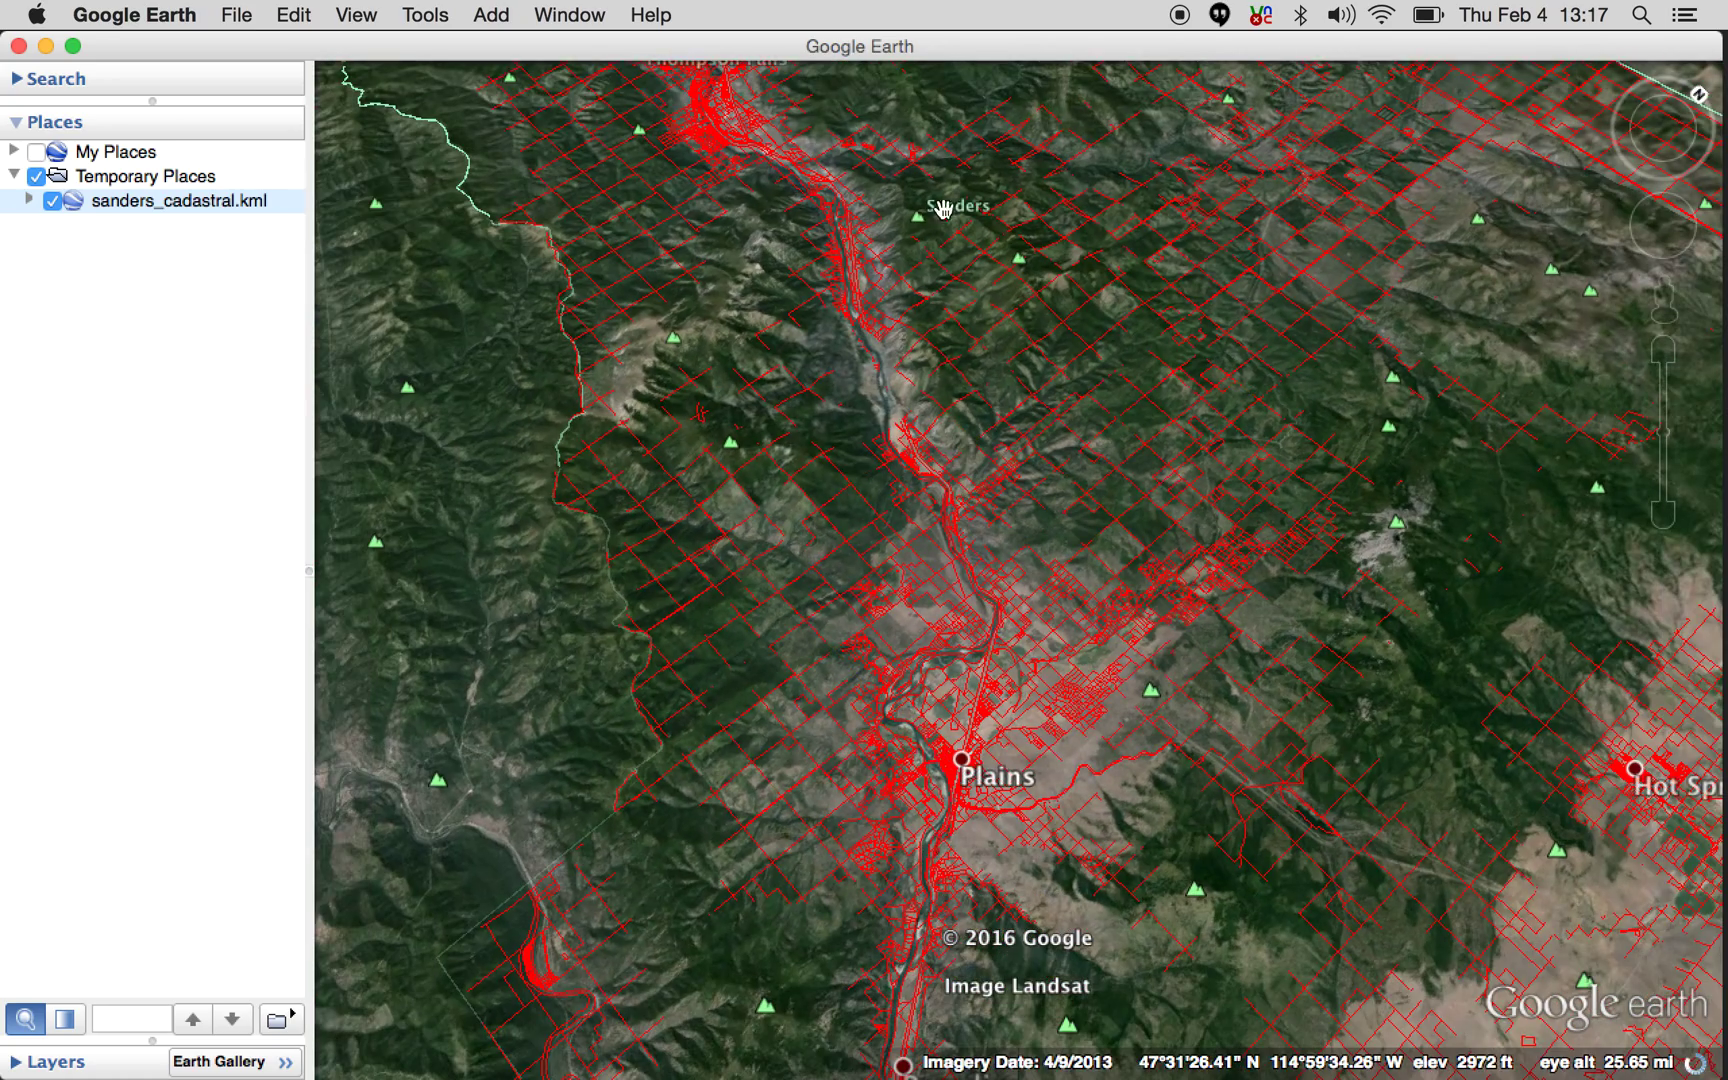
pyautogui.scroll(-2, 879, 474)
pyautogui.moveTo(740, 380); pyautogui.dragTo(649, 320)
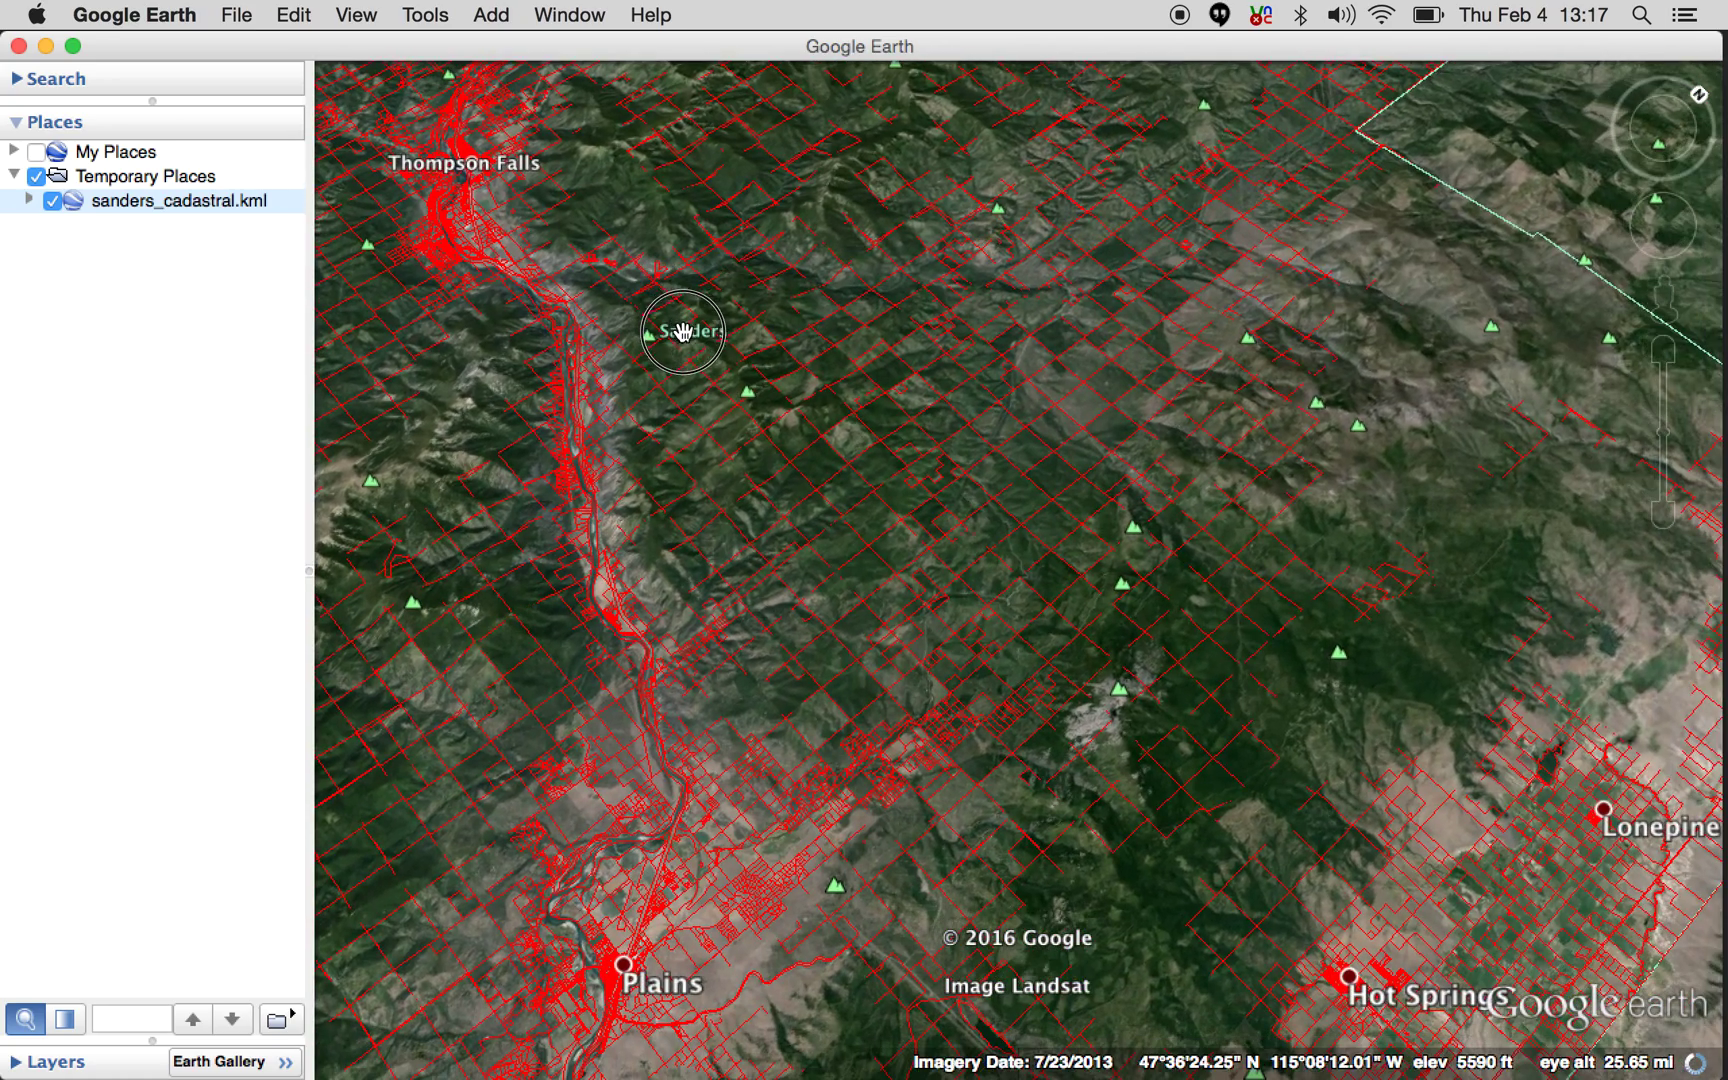
pyautogui.moveTo(840, 534); pyautogui.dragTo(1156, 731)
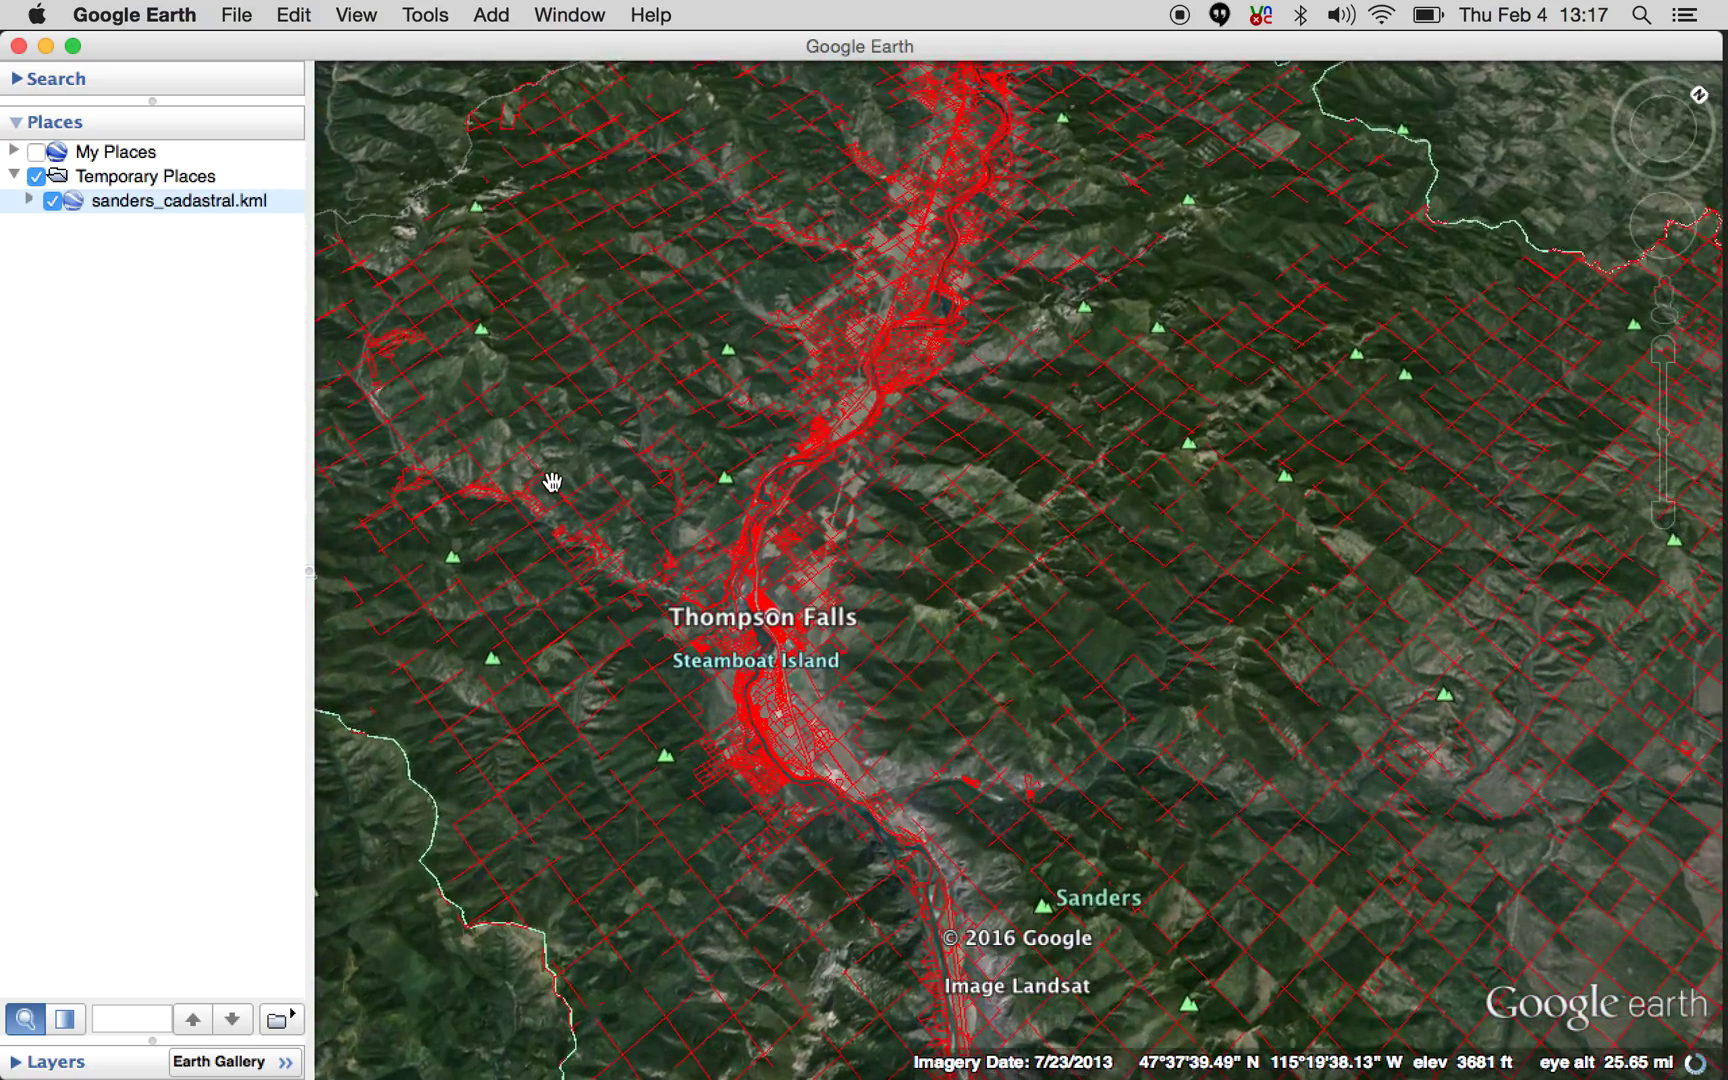
pyautogui.moveTo(1224, 557); pyautogui.dragTo(1337, 671, button='middle')
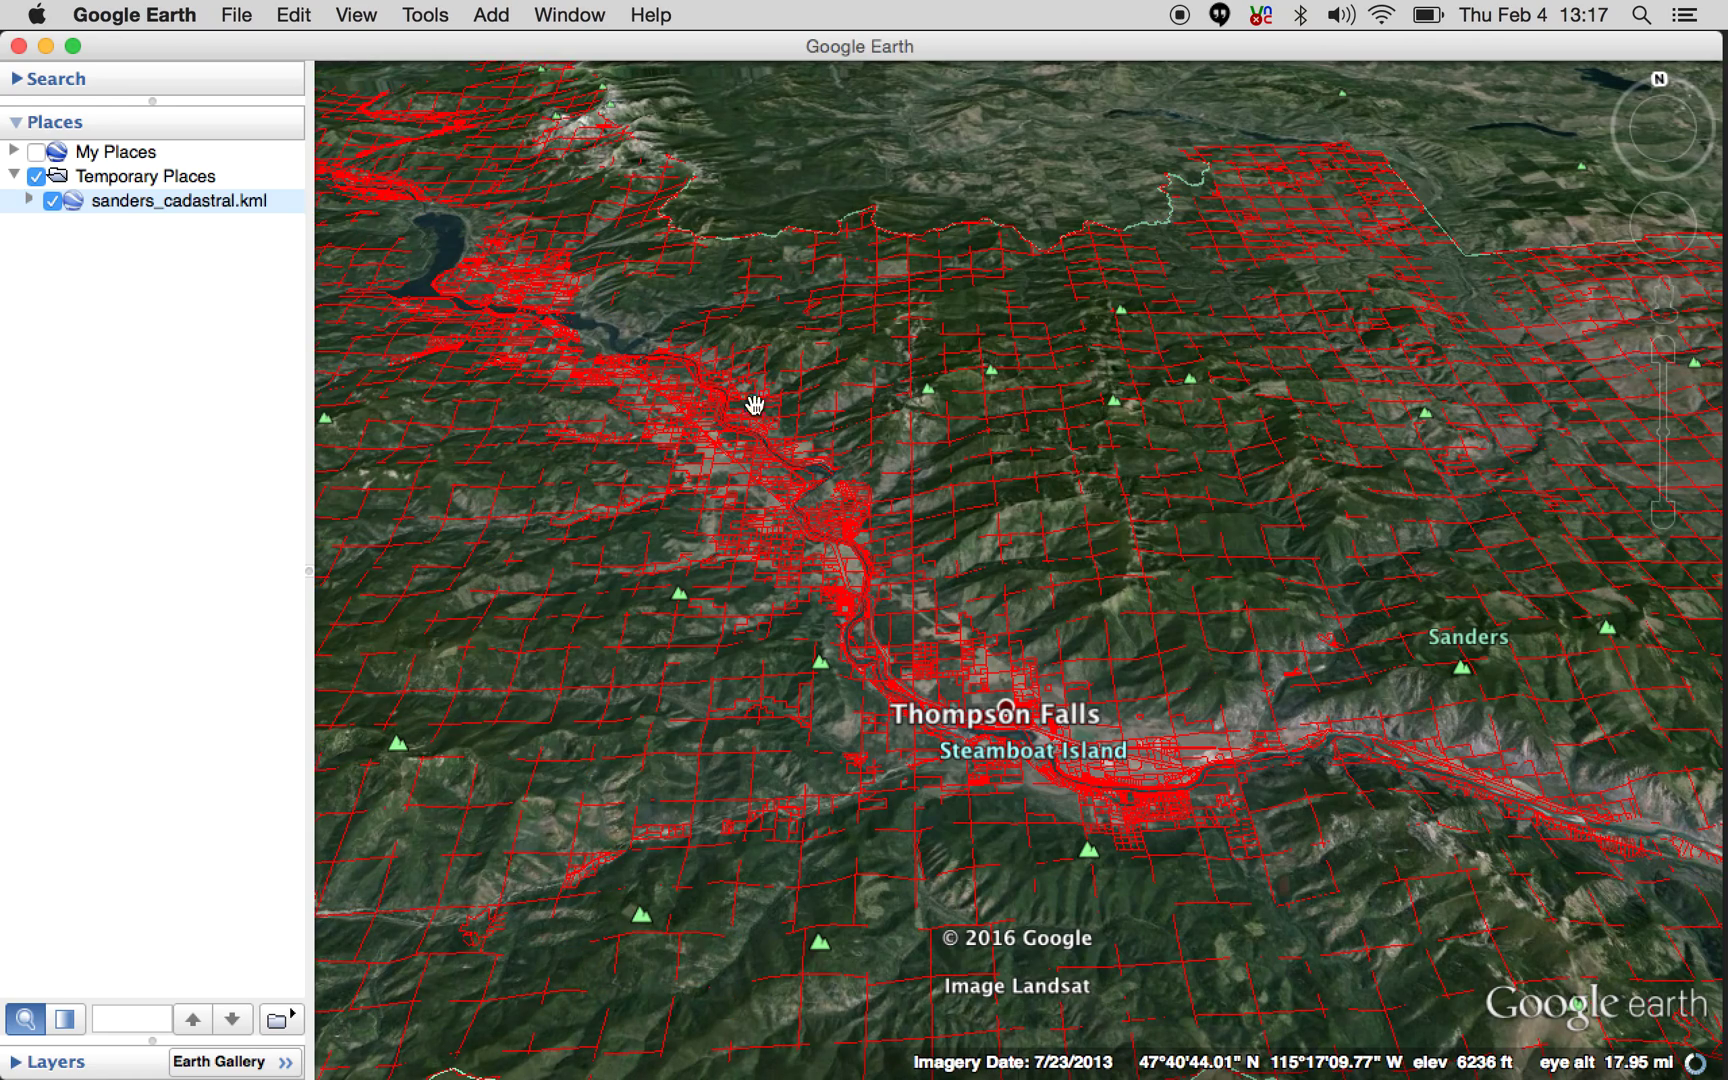
# Find the forested canyon parcel beside the road near Snider and open its attribute table.
pyautogui.scroll(5, 1170, 680)
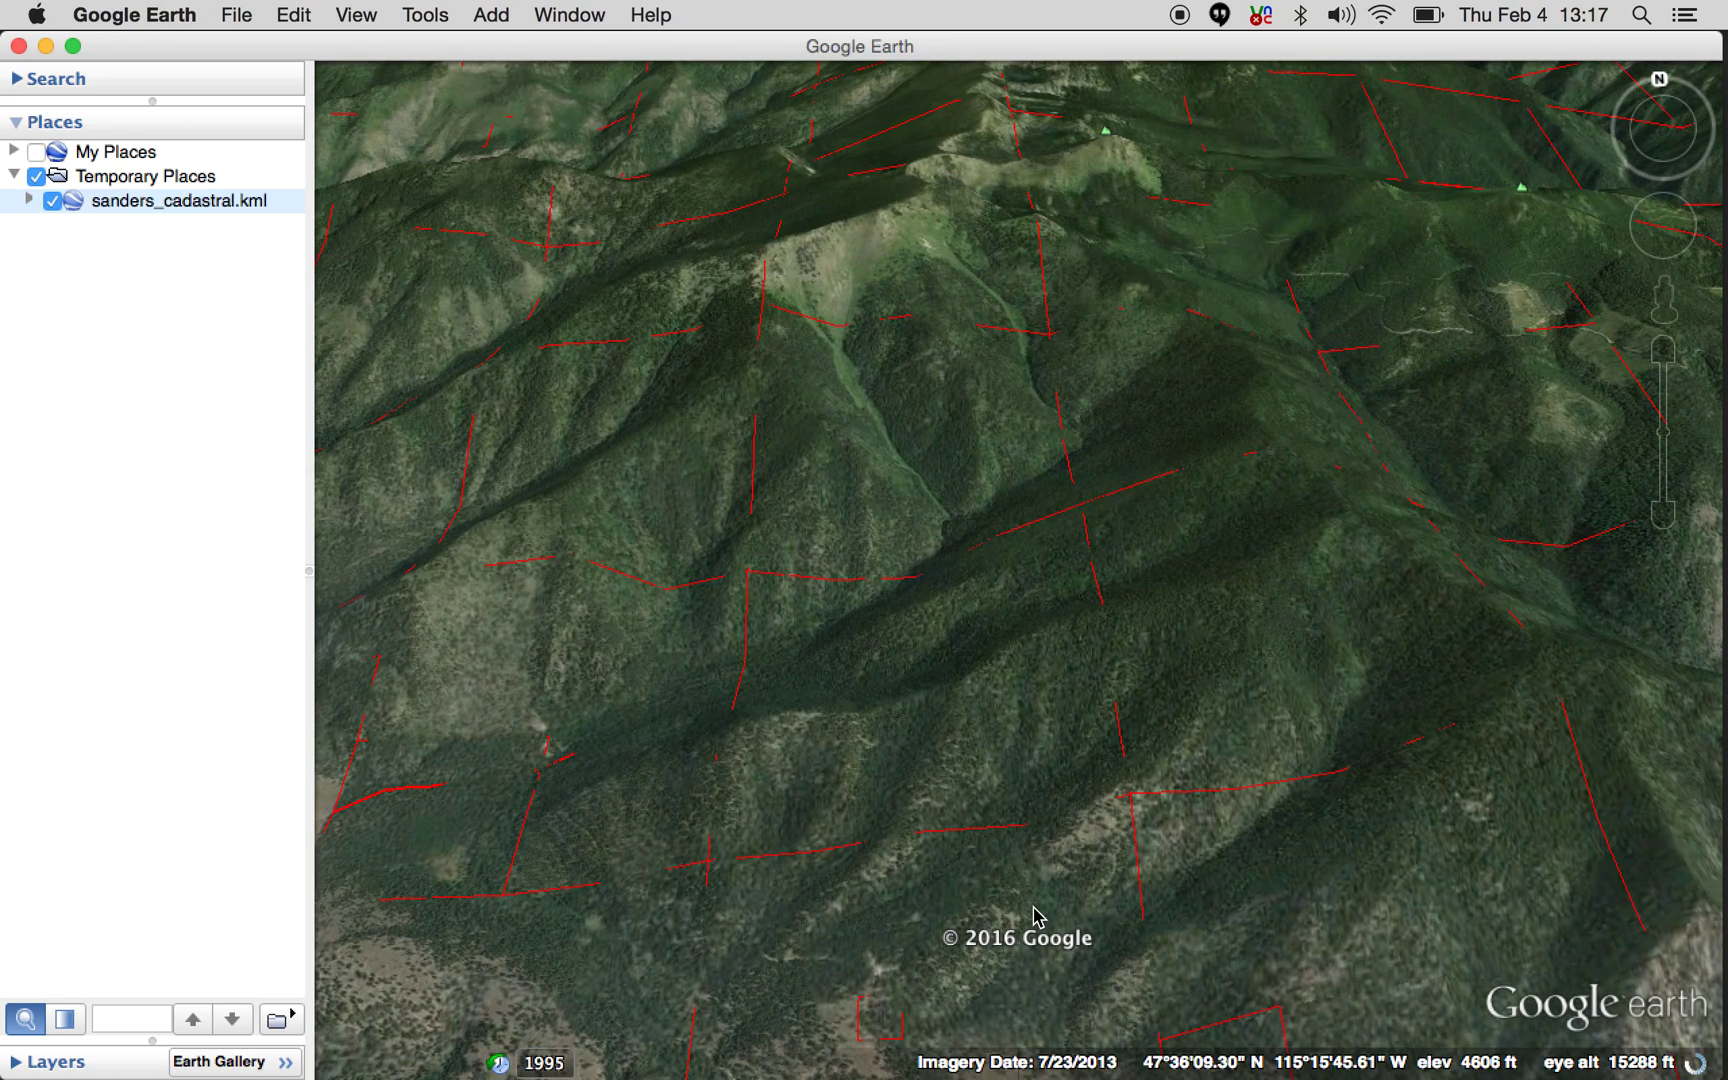
pyautogui.moveTo(972, 906); pyautogui.dragTo(1184, 588)
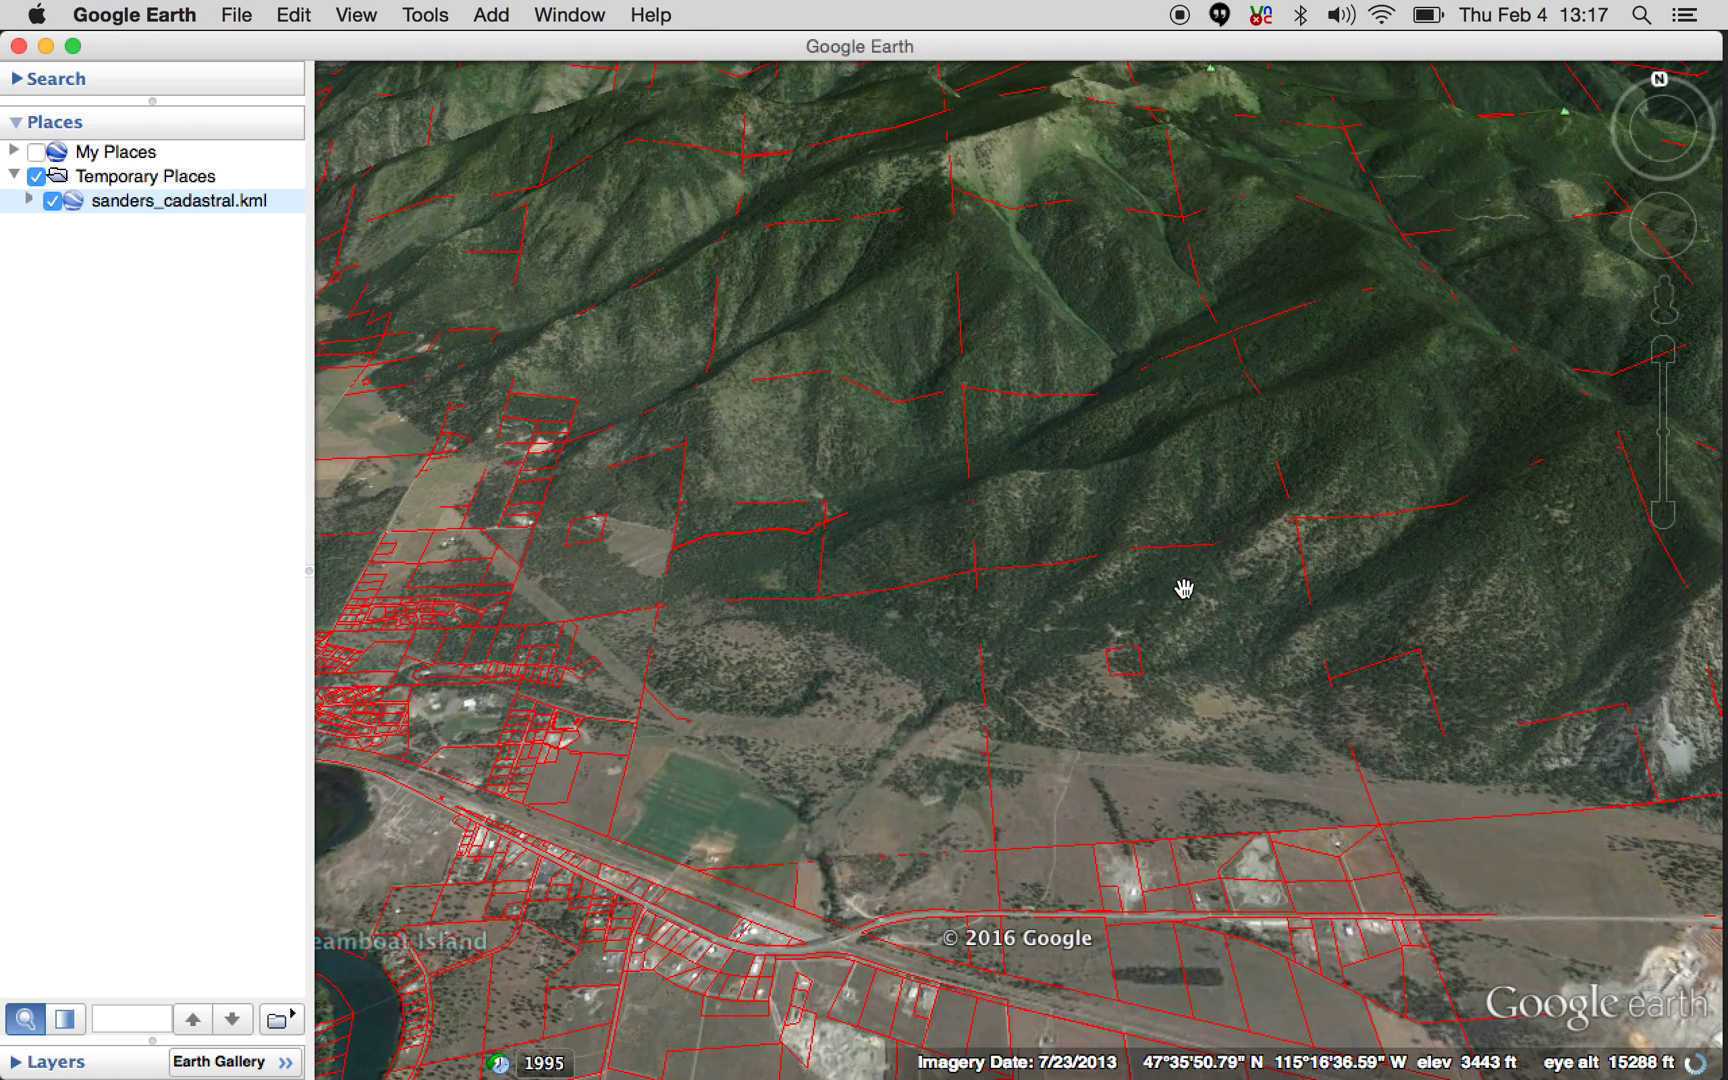
pyautogui.keyDown('shift'); pyautogui.moveTo(879, 571); pyautogui.dragTo(1103, 575); pyautogui.keyUp('shift')
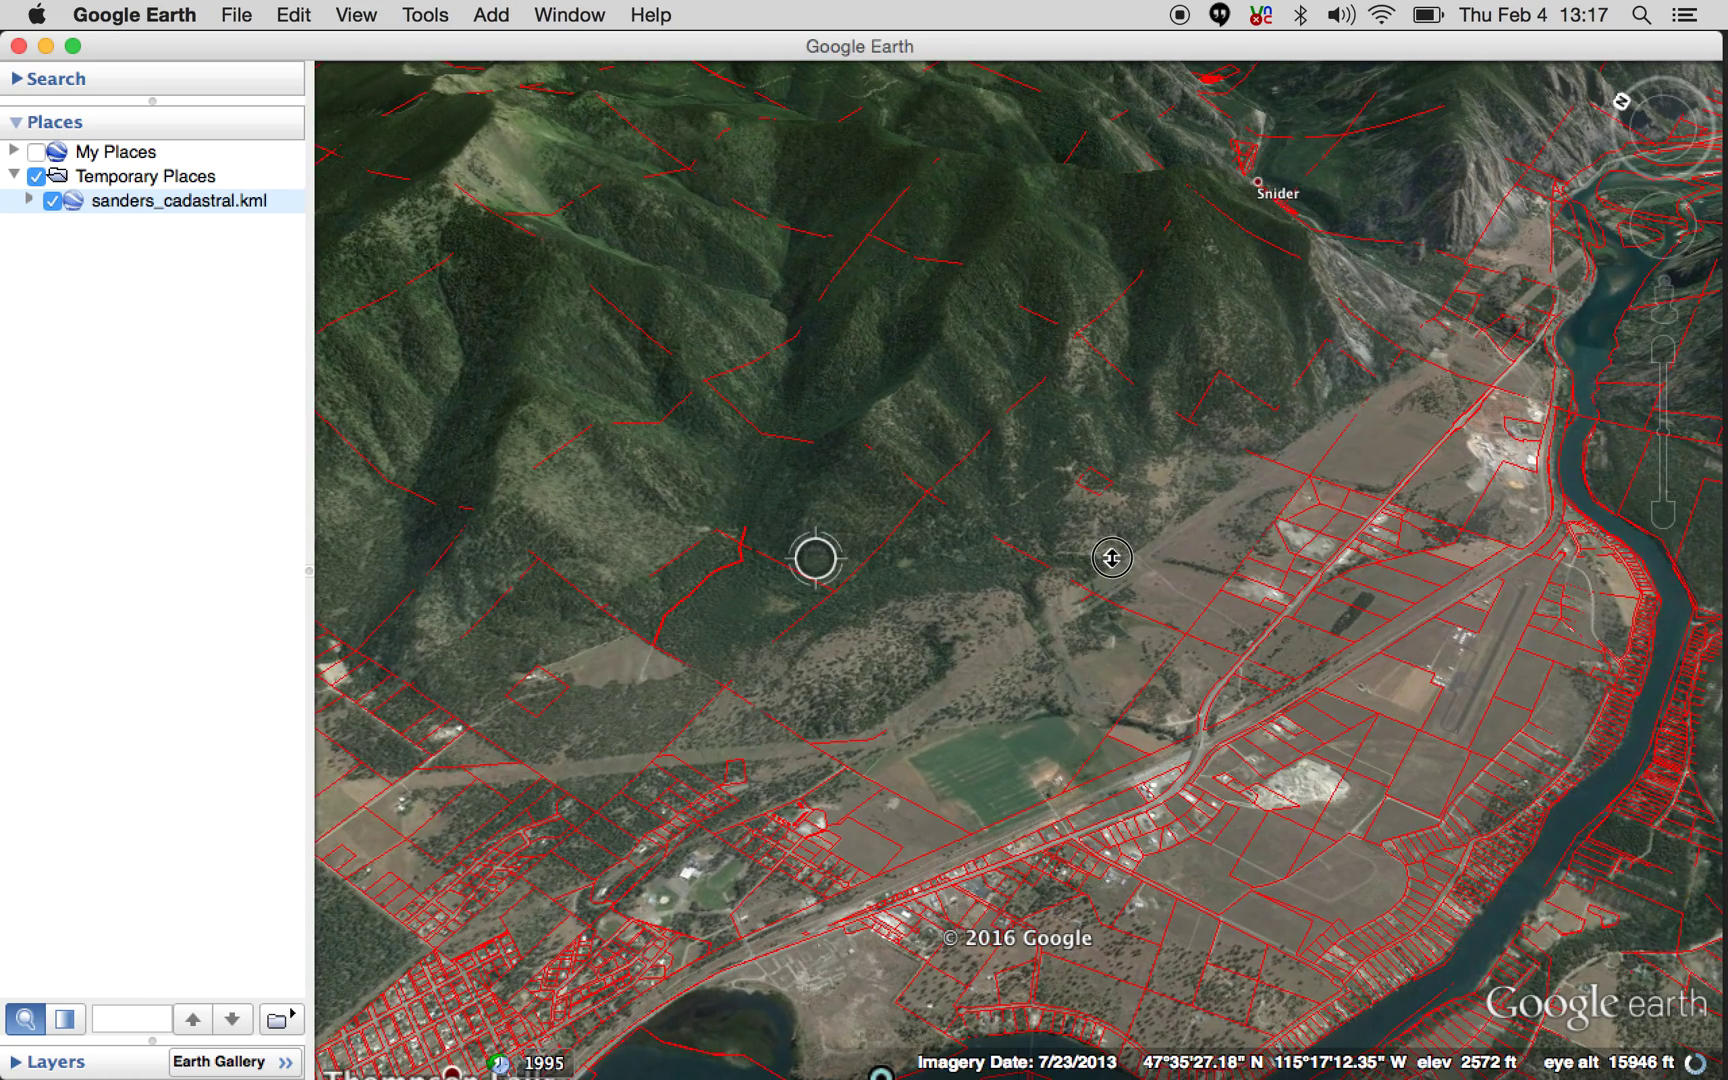
pyautogui.moveTo(1294, 437); pyautogui.dragTo(1088, 602)
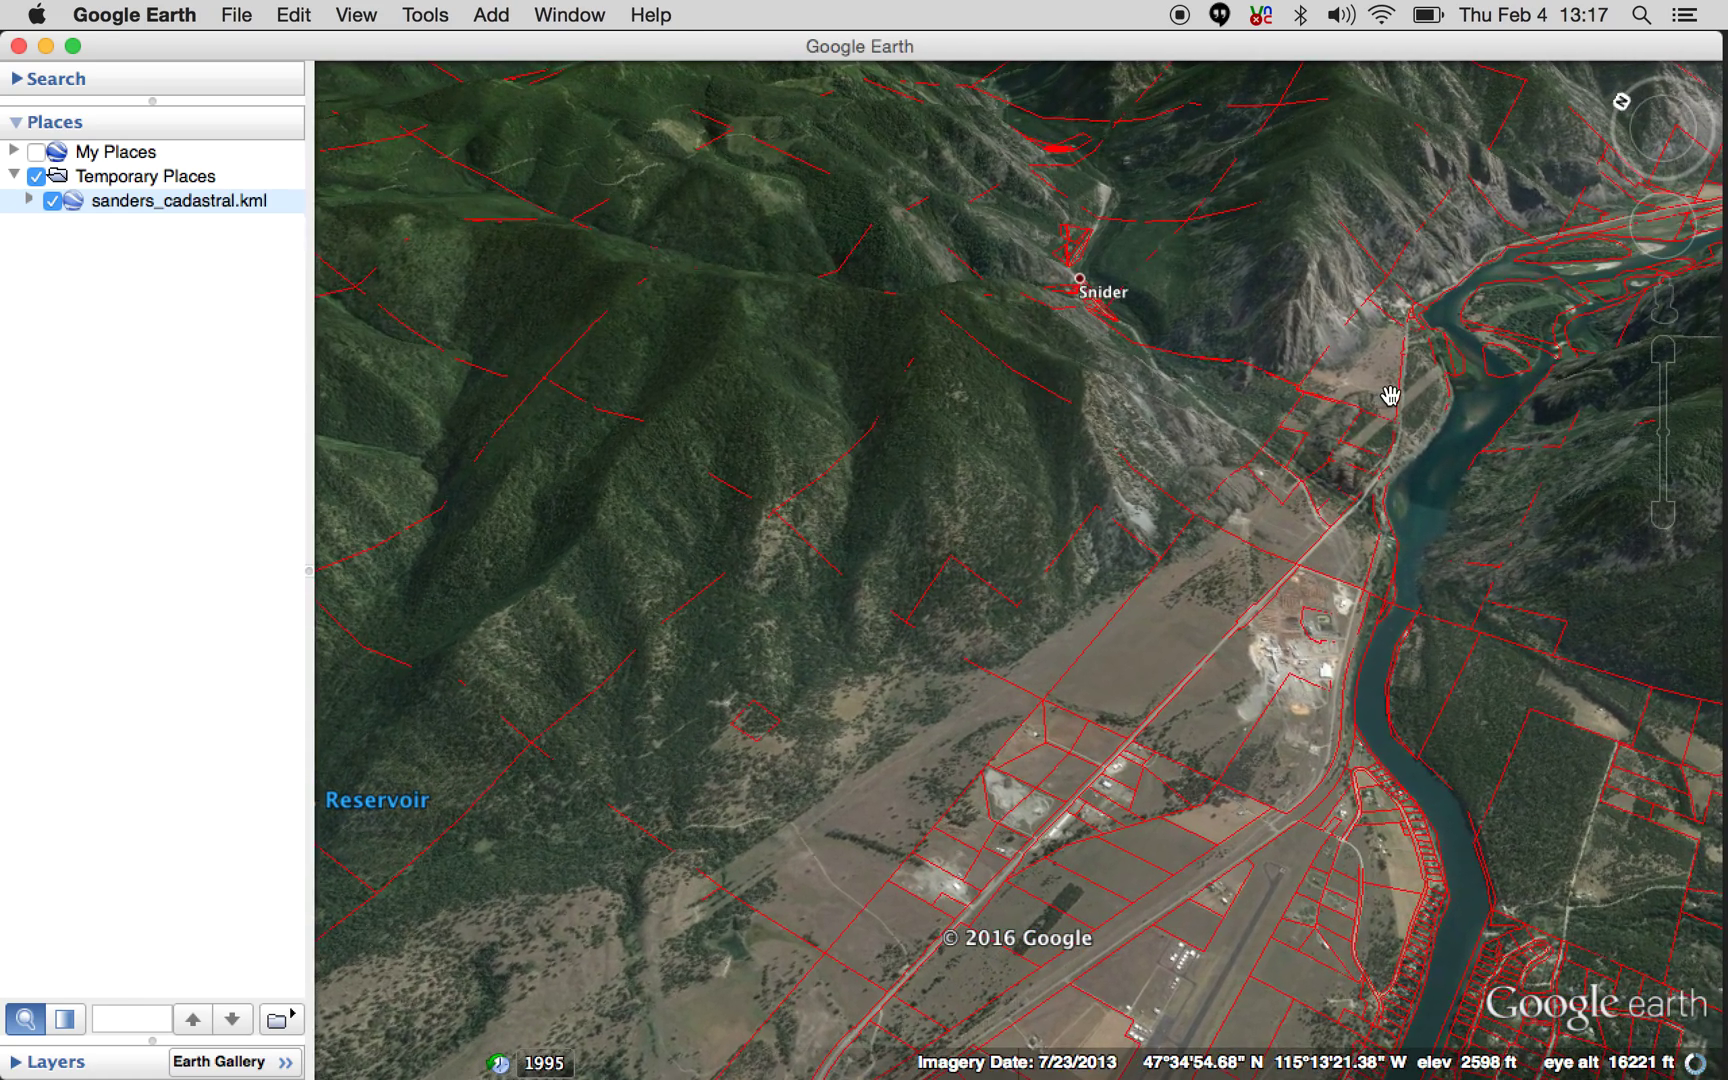
pyautogui.moveTo(1385, 397); pyautogui.dragTo(1237, 471)
pyautogui.doubleClick(1237, 471)
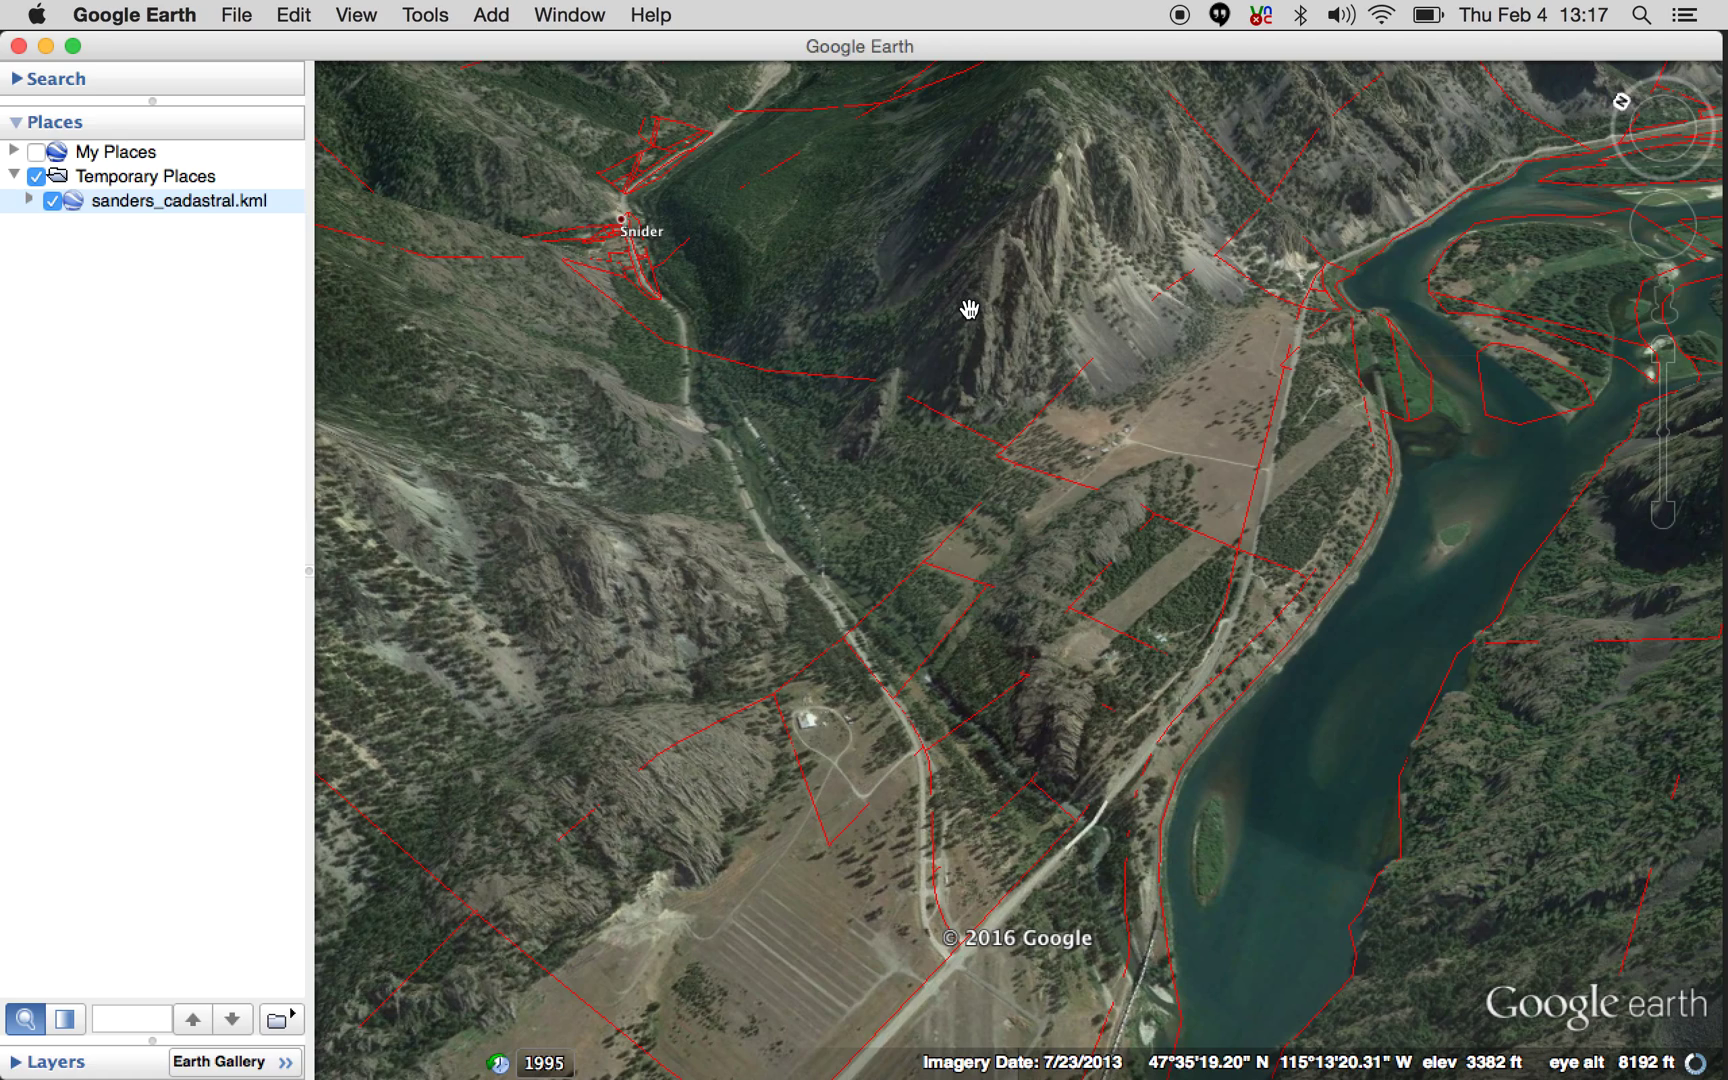
pyautogui.moveTo(968, 309); pyautogui.dragTo(987, 397)
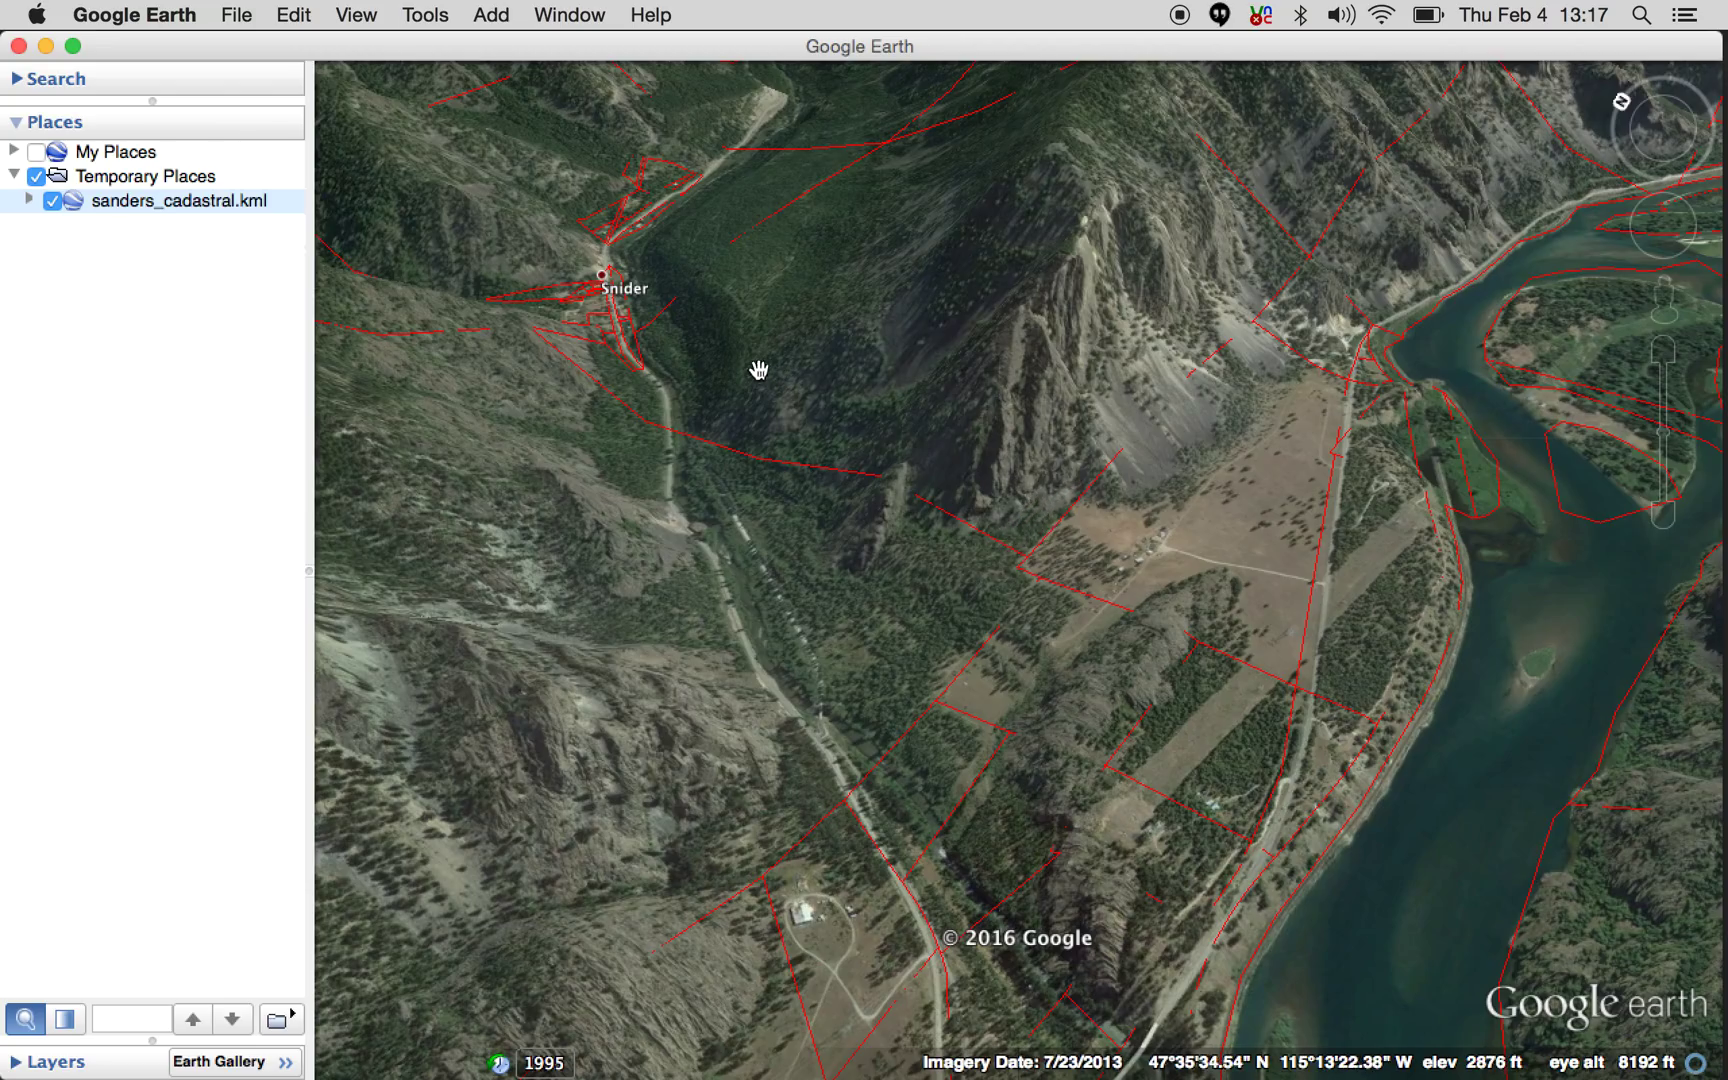
pyautogui.click(703, 410)
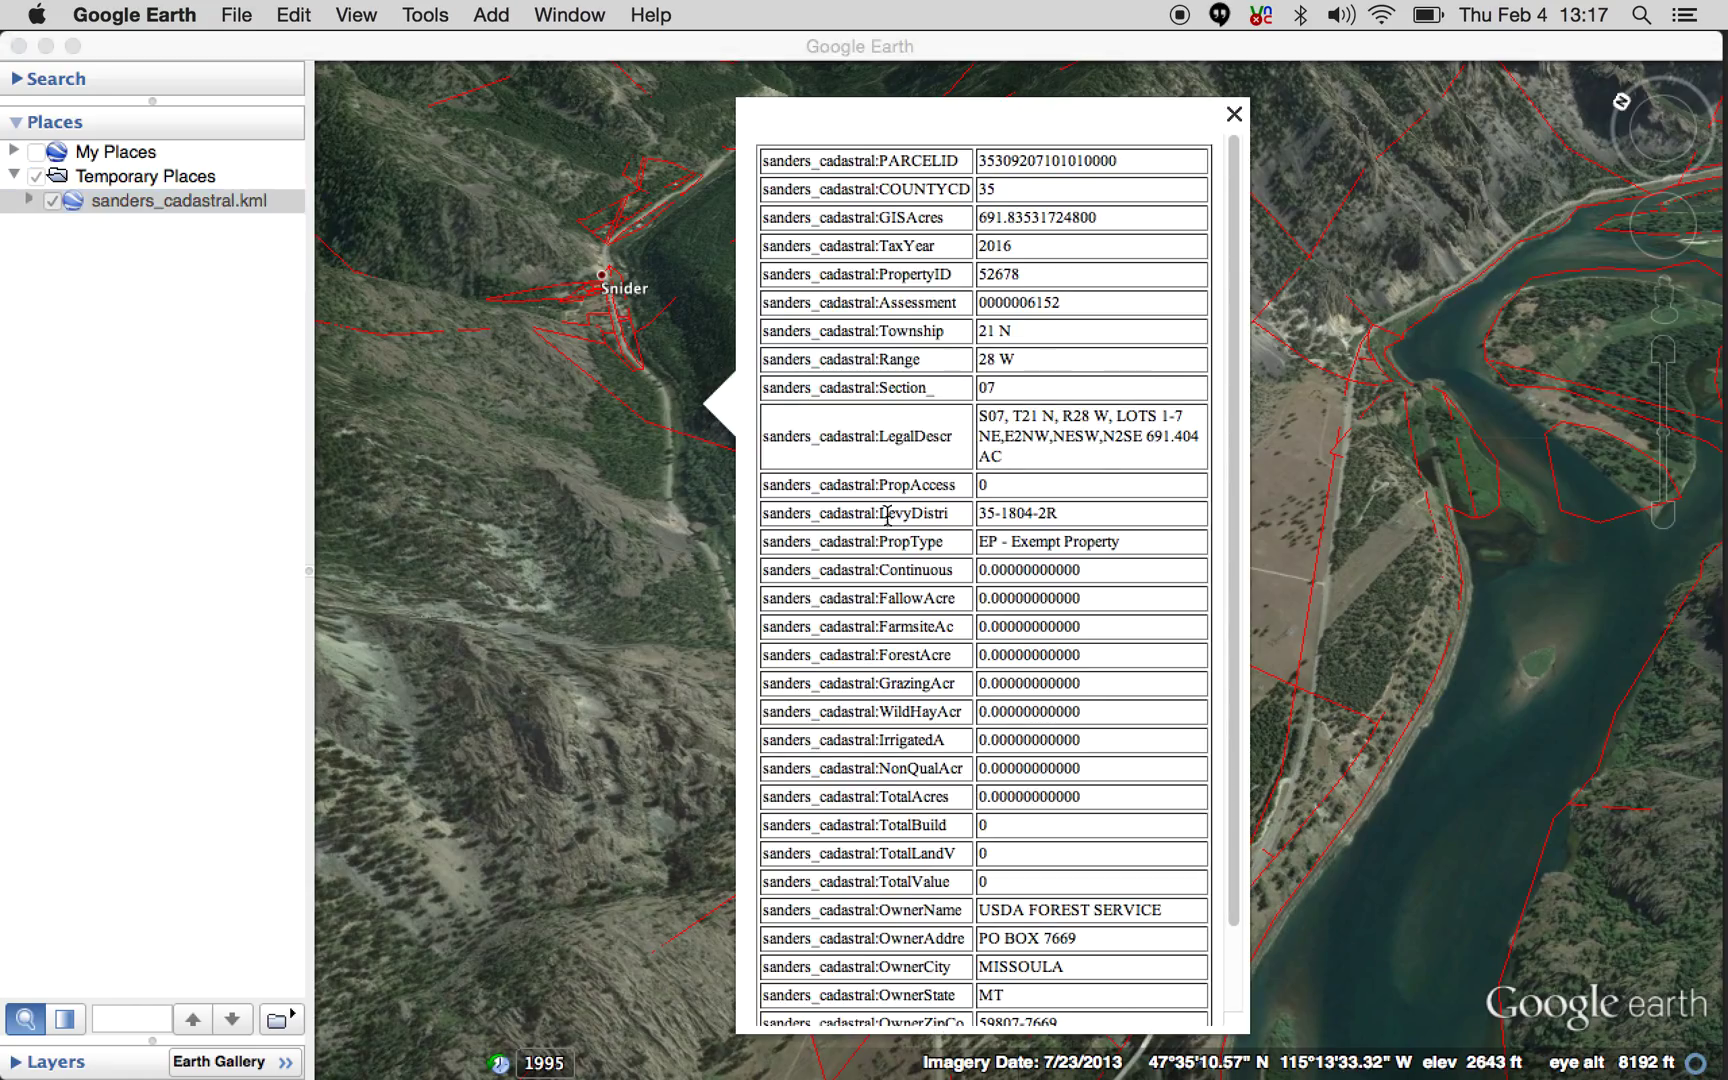
# Close the canyon parcel's attribute table and examine the parcels near Thompson Falls, ending close up on the riverfront lots below the airstrip.
pyautogui.click(1236, 118)
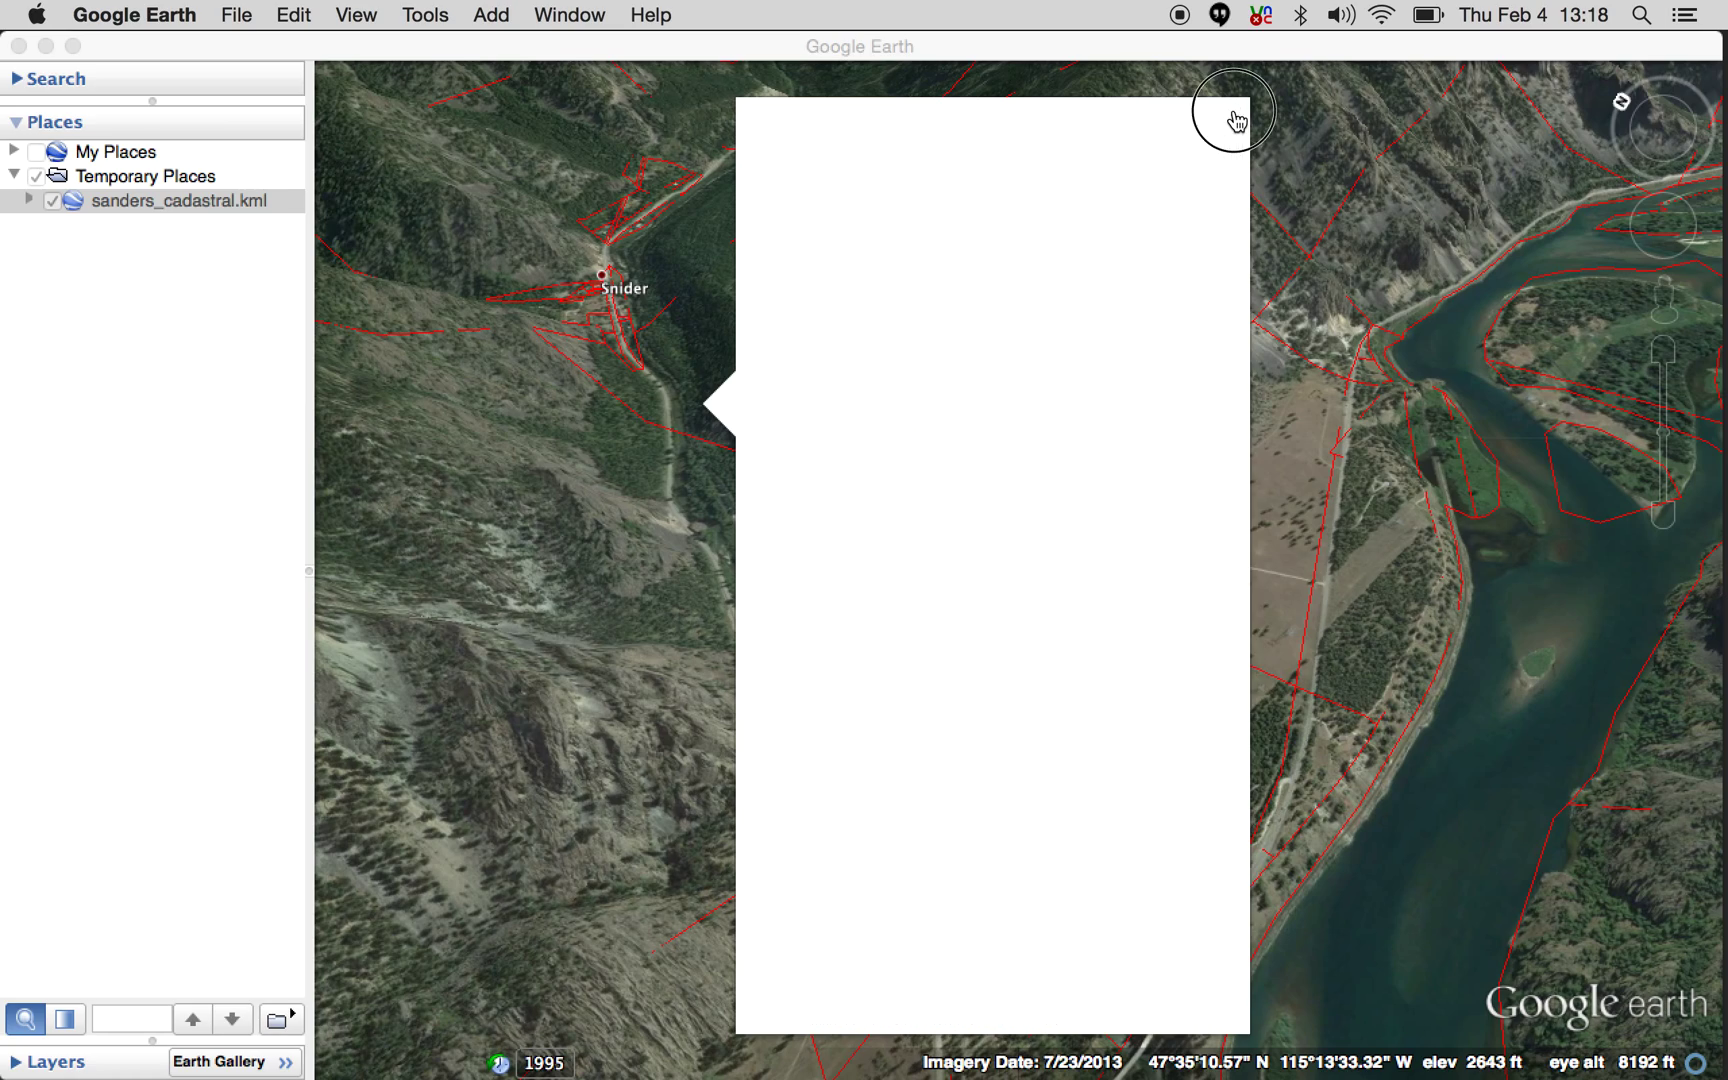
pyautogui.scroll(-4, 1126, 622)
pyautogui.scroll(-3, 1126, 622)
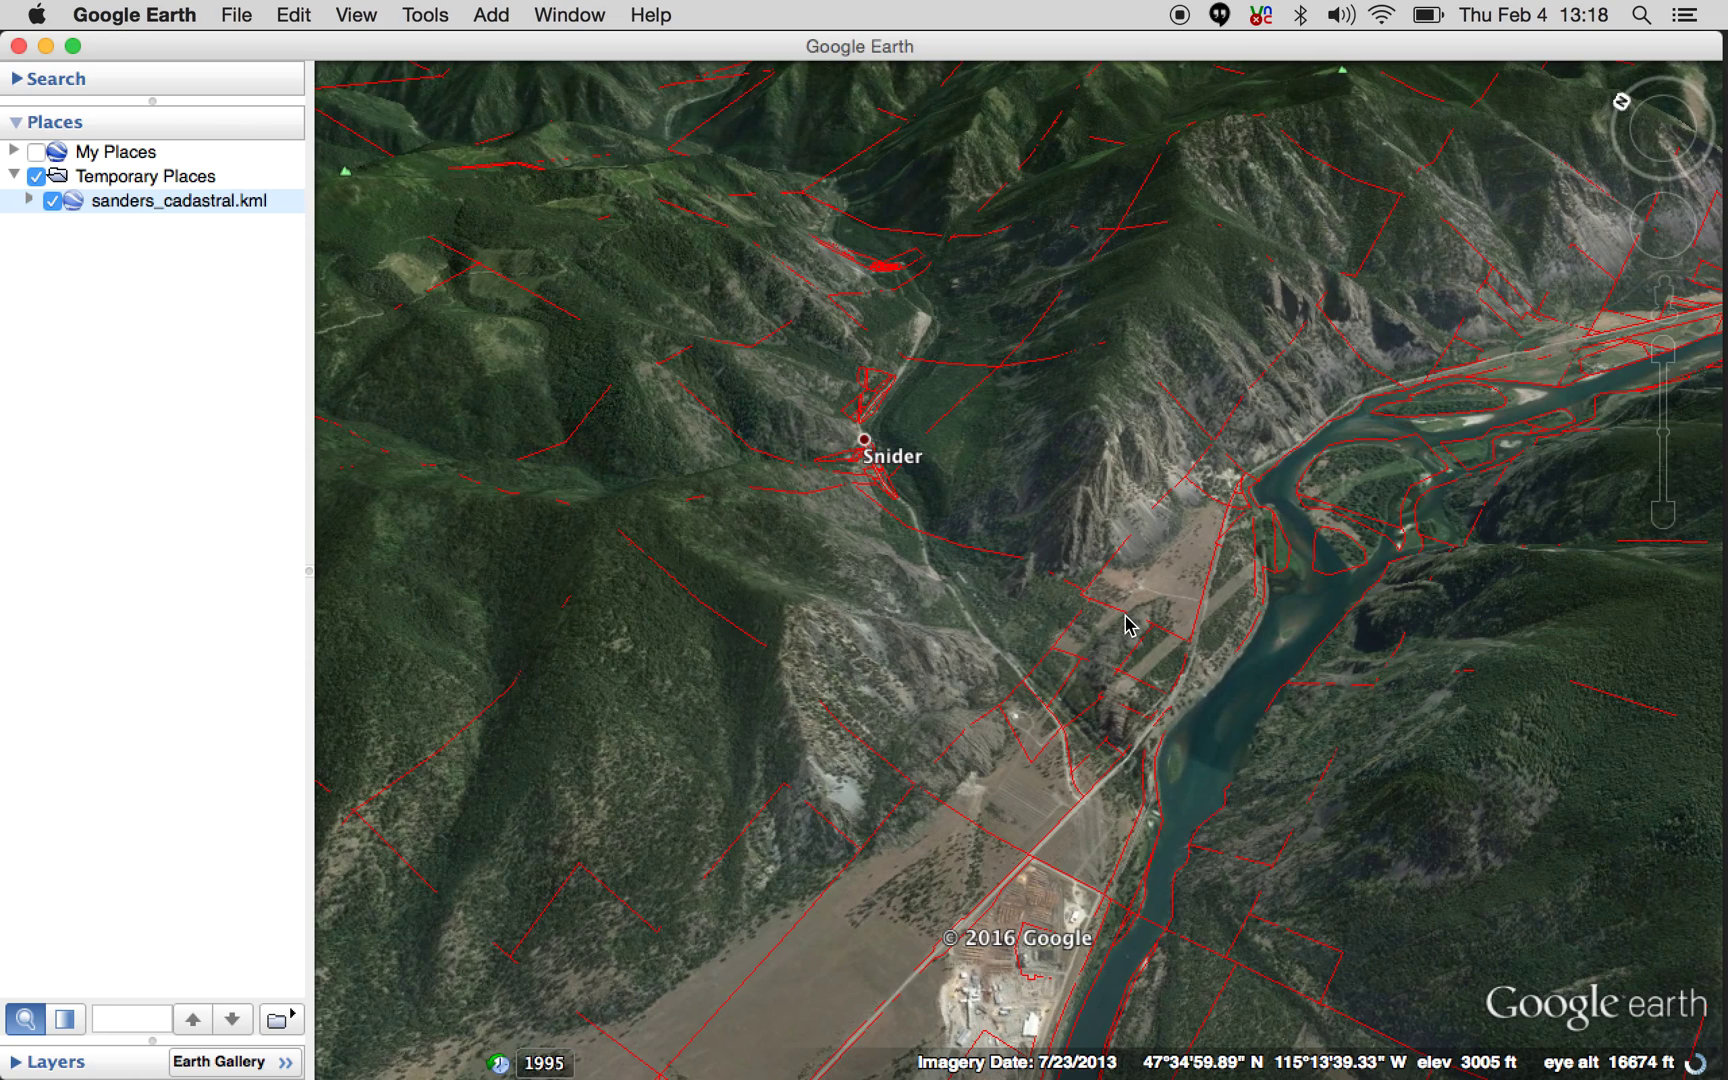
pyautogui.moveTo(1126, 622); pyautogui.dragTo(1135, 533)
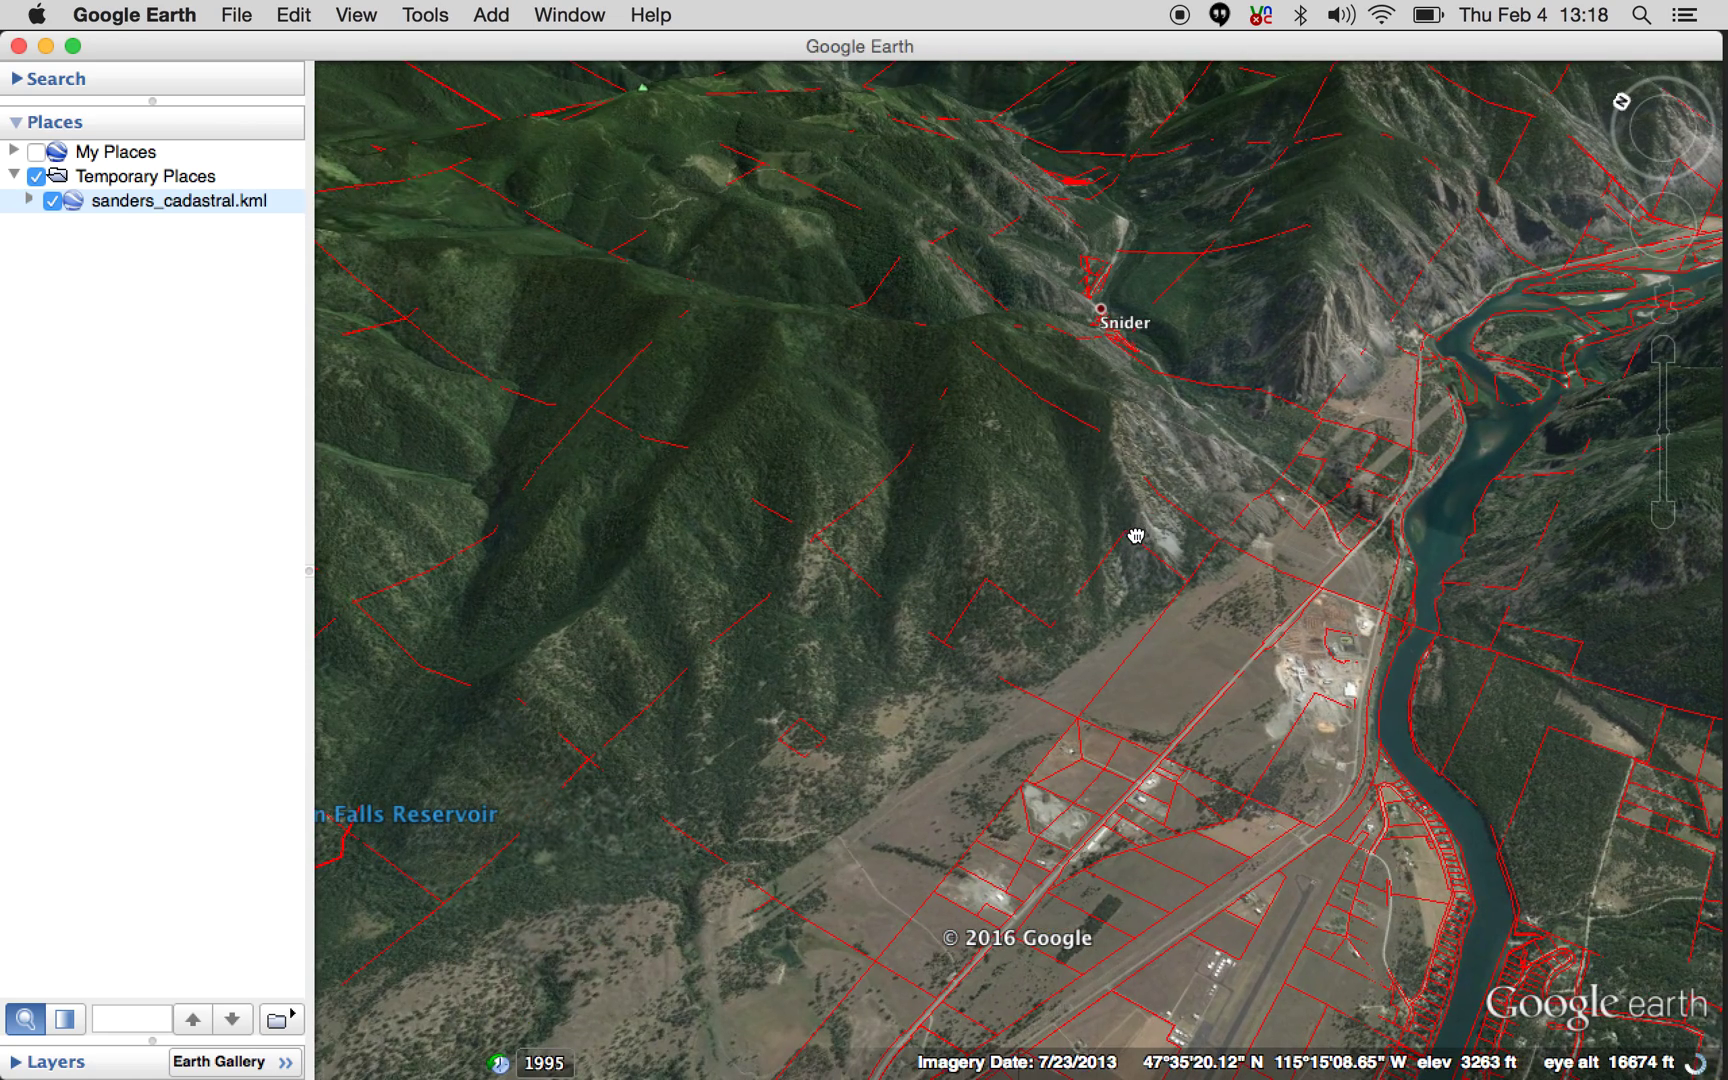
pyautogui.moveTo(1347, 816); pyautogui.dragTo(991, 821, button='middle')
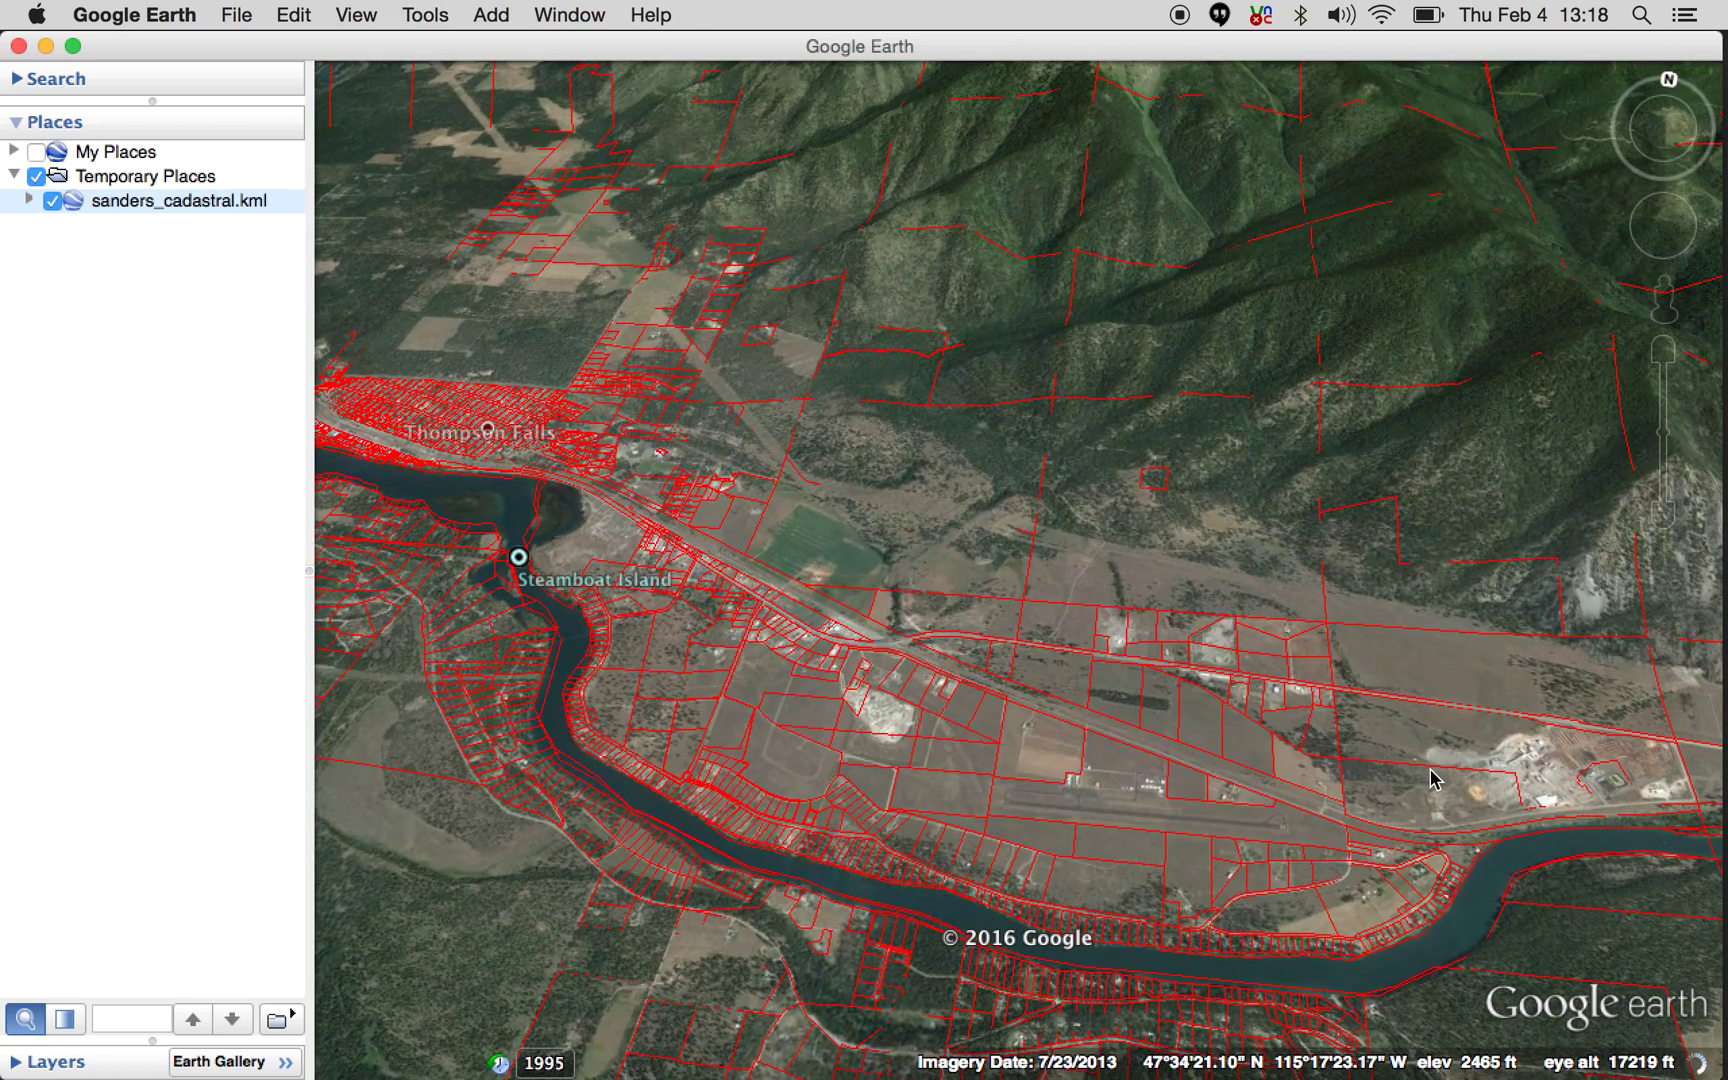
pyautogui.moveTo(1276, 782); pyautogui.dragTo(1223, 717)
pyautogui.doubleClick(965, 857)
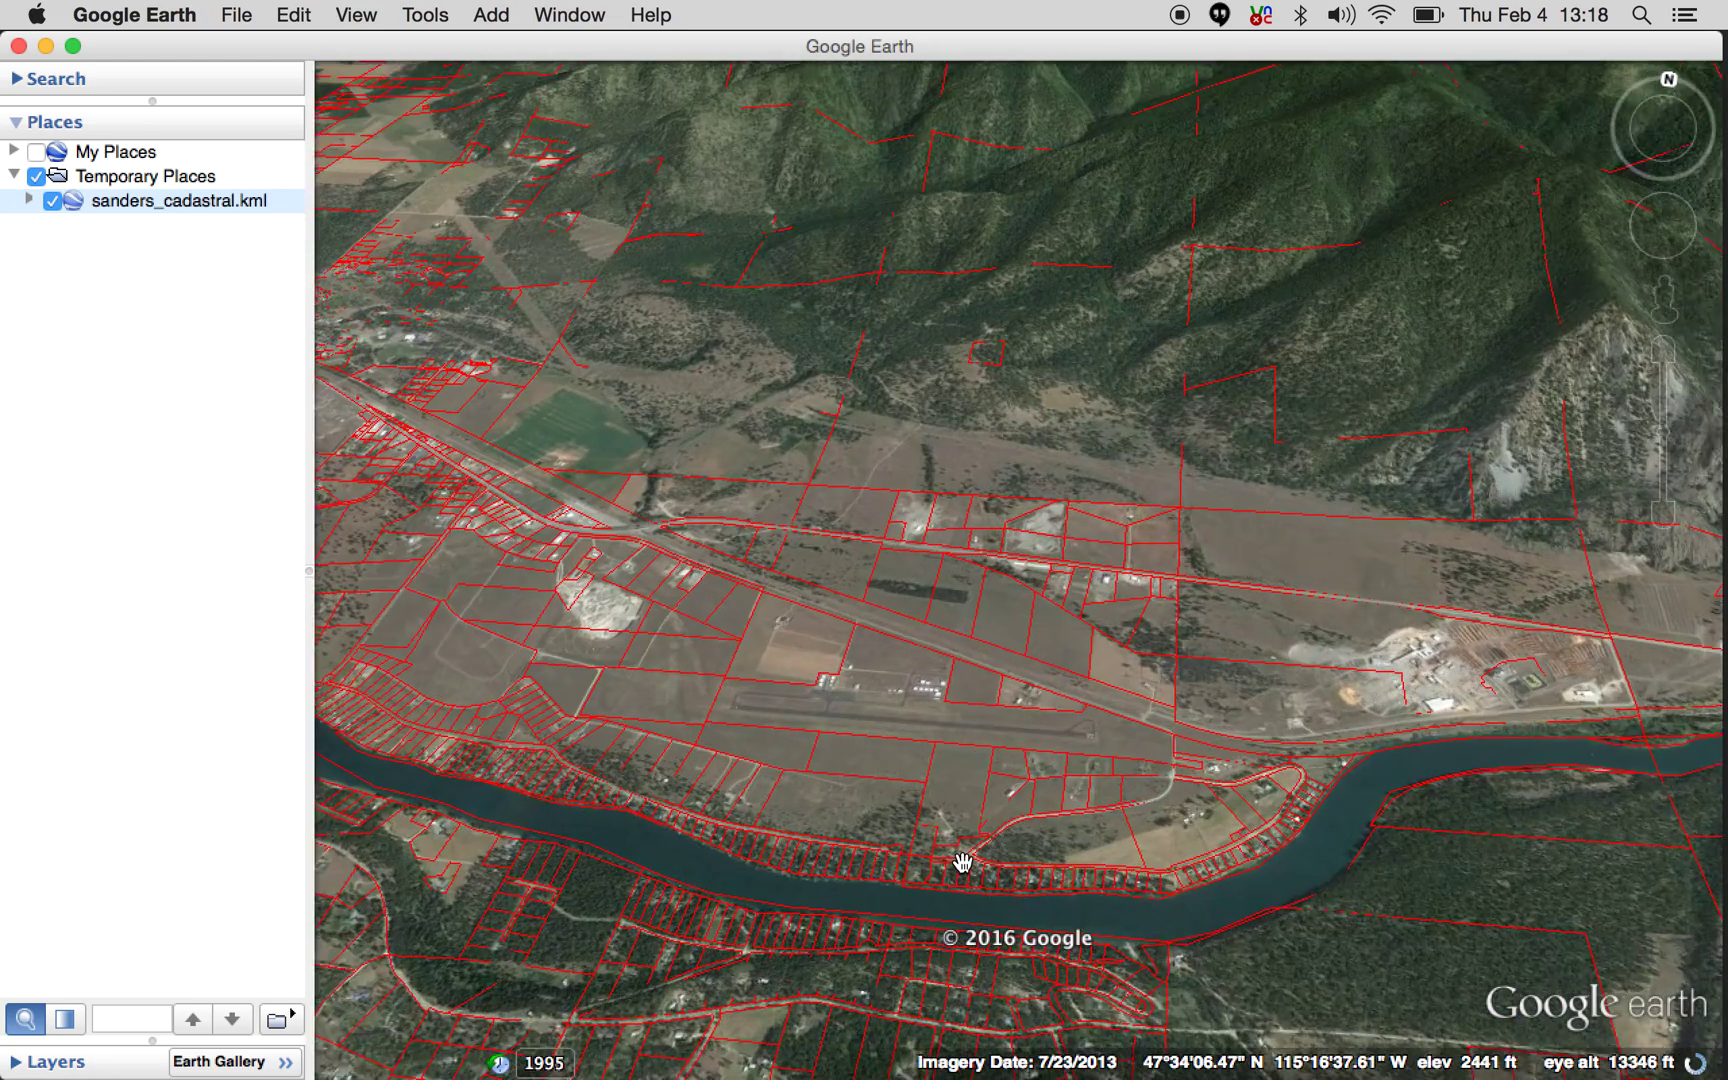
pyautogui.moveTo(1252, 930); pyautogui.dragTo(1107, 787)
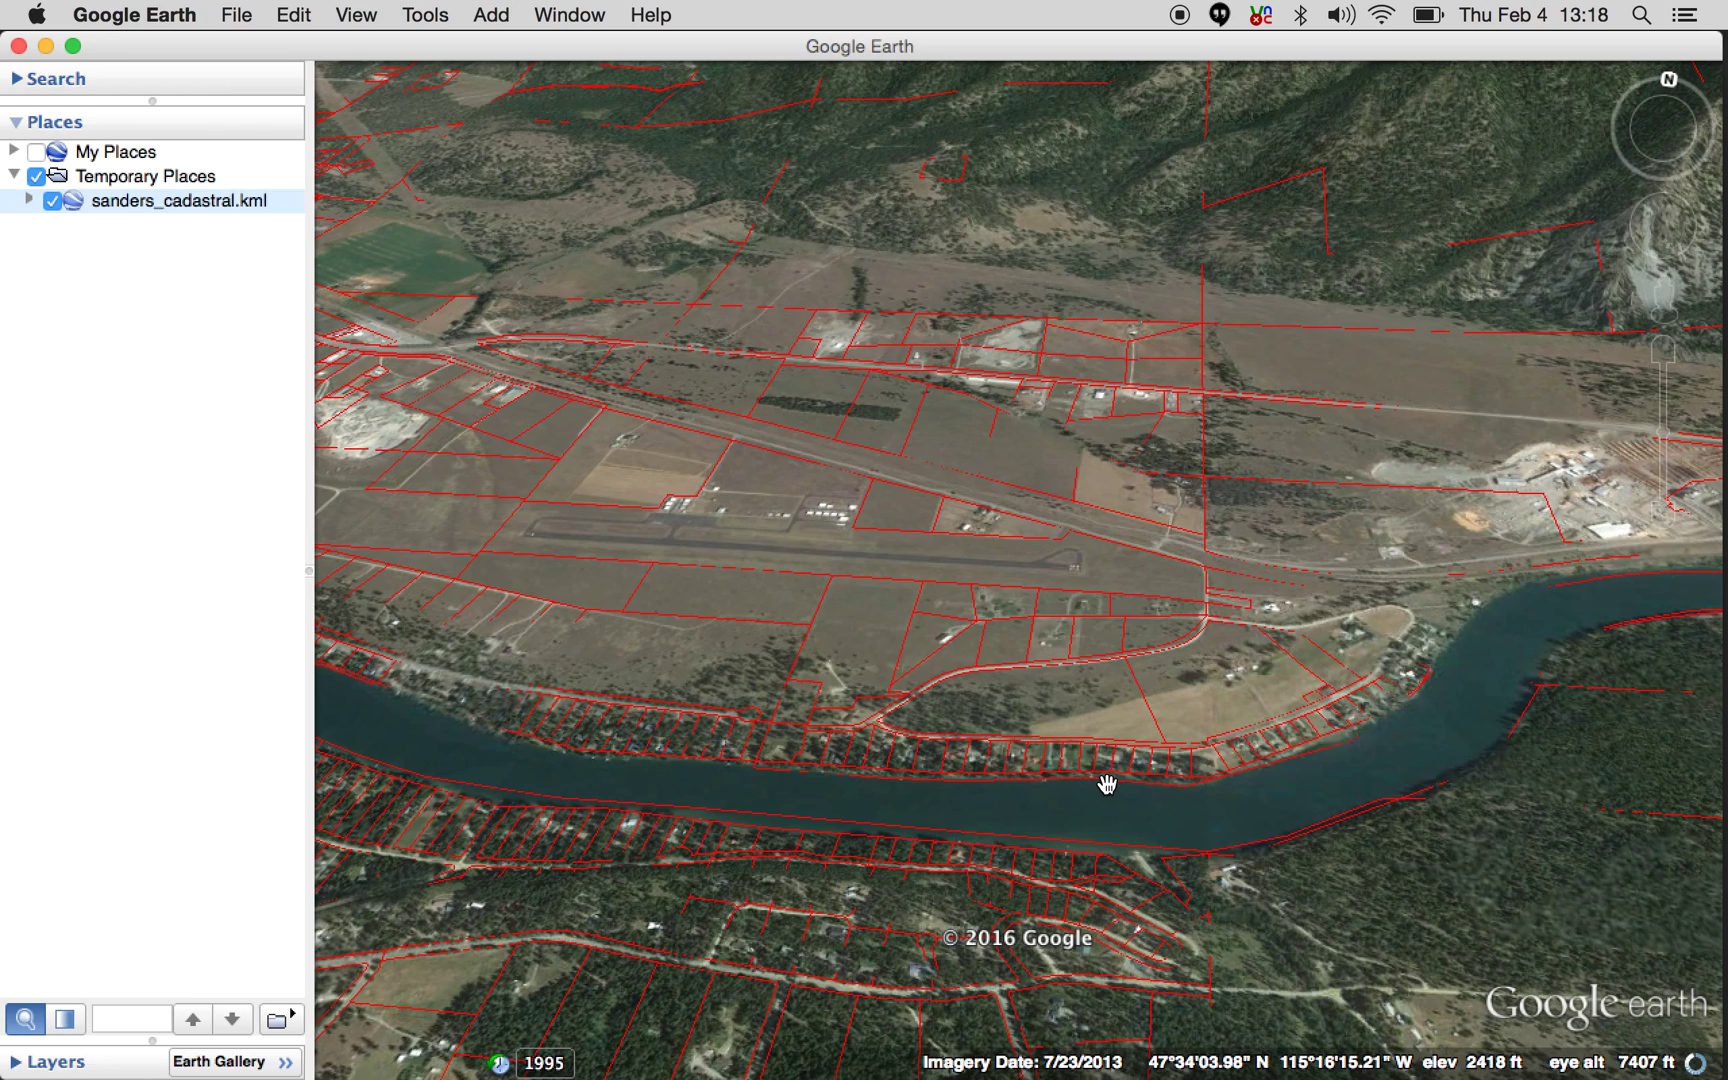
pyautogui.doubleClick(1107, 785)
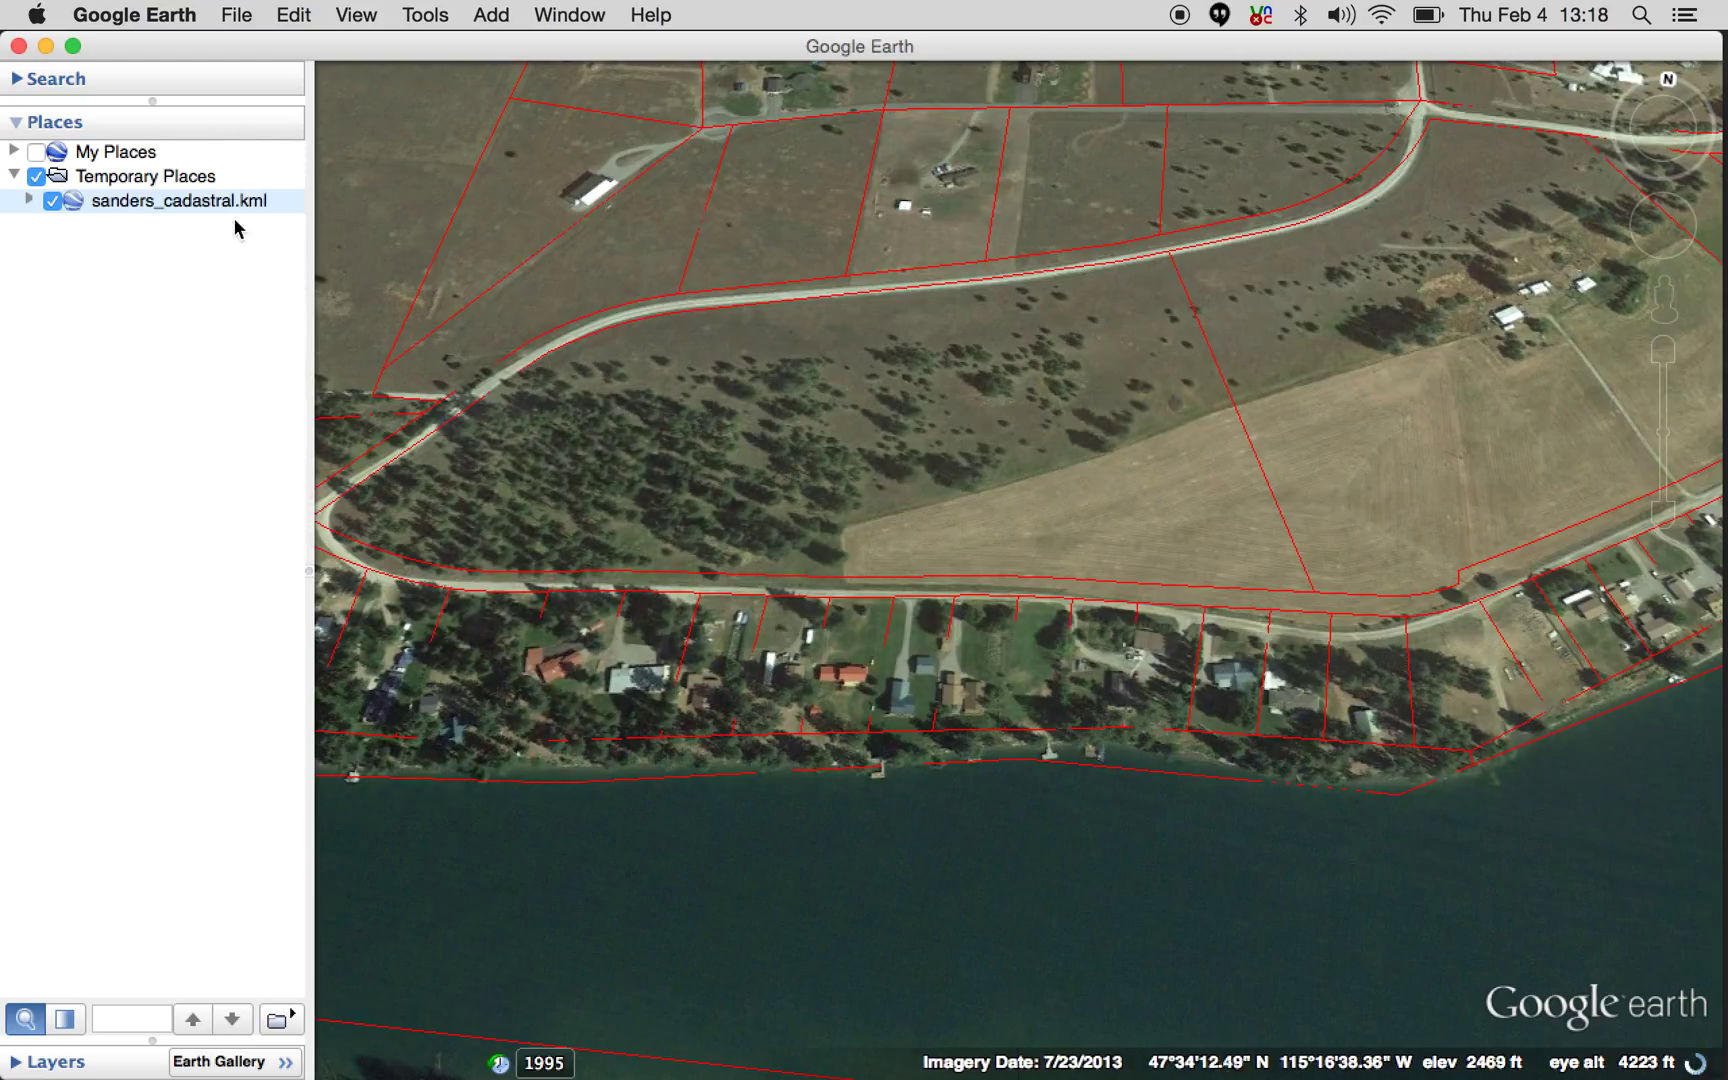
# Add a new folder named some_name inside Temporary Places.
pyautogui.click(200, 178)
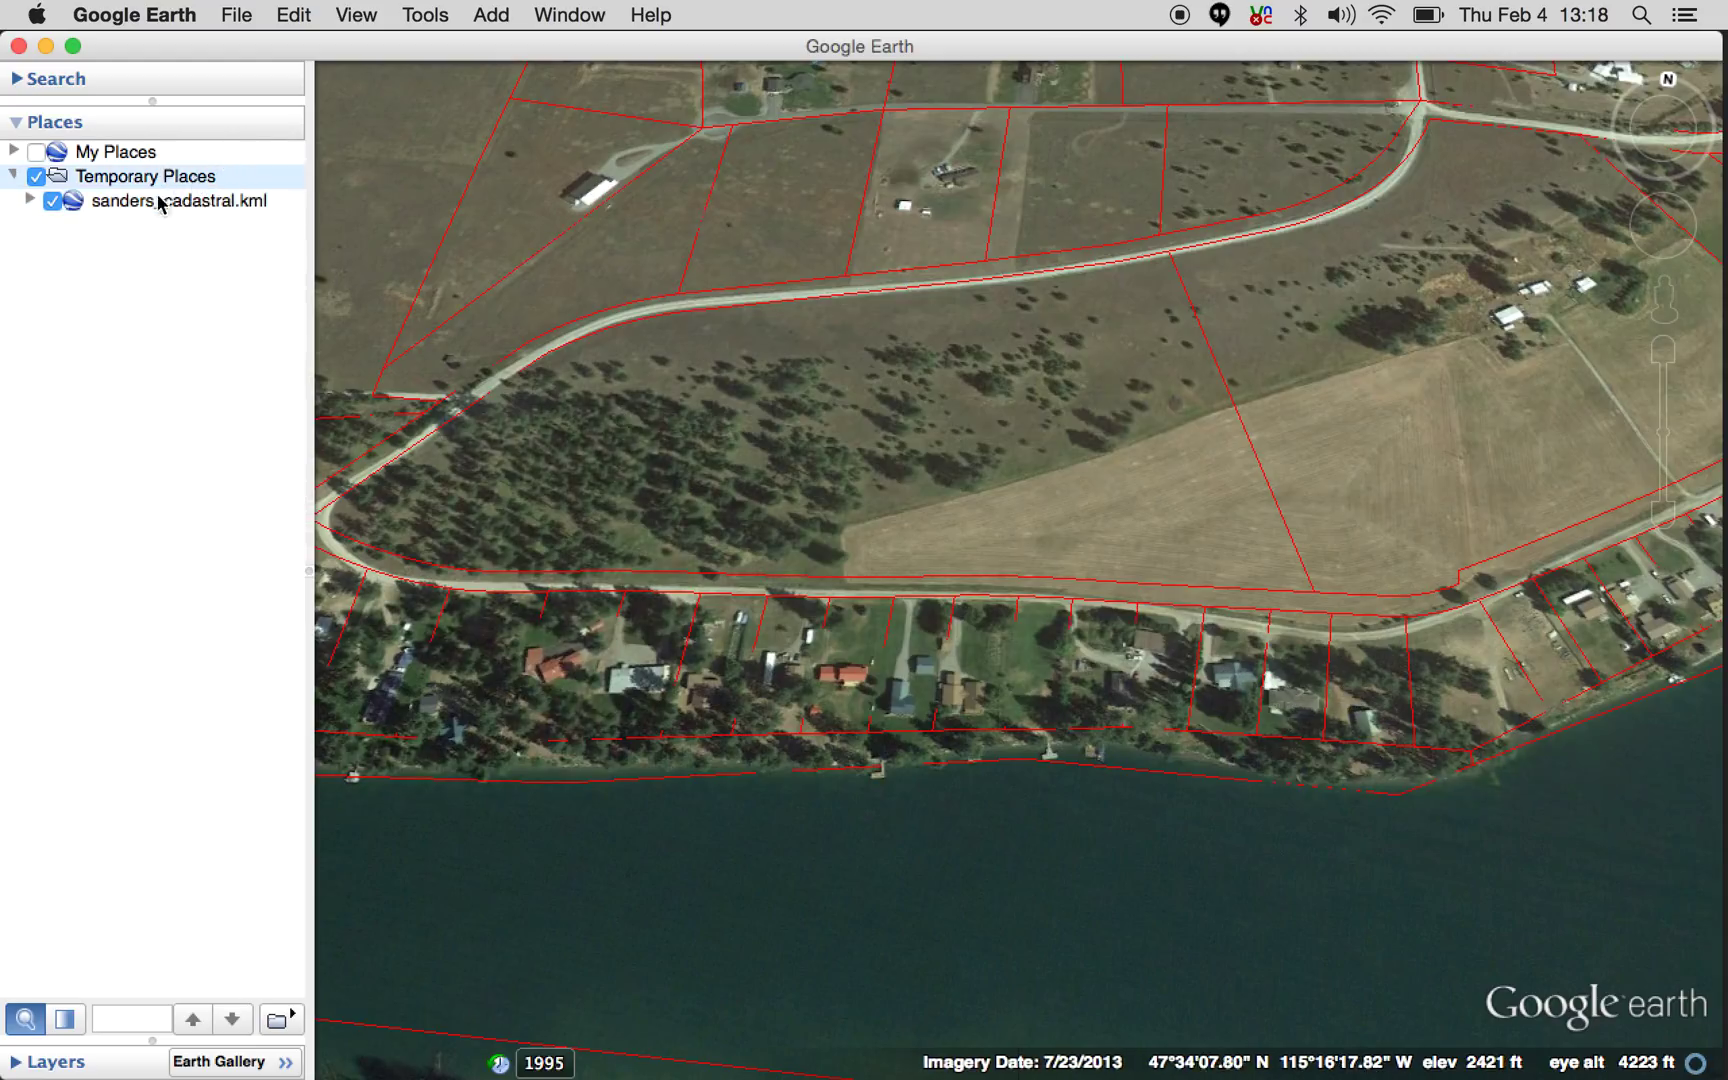
pyautogui.rightClick(143, 186)
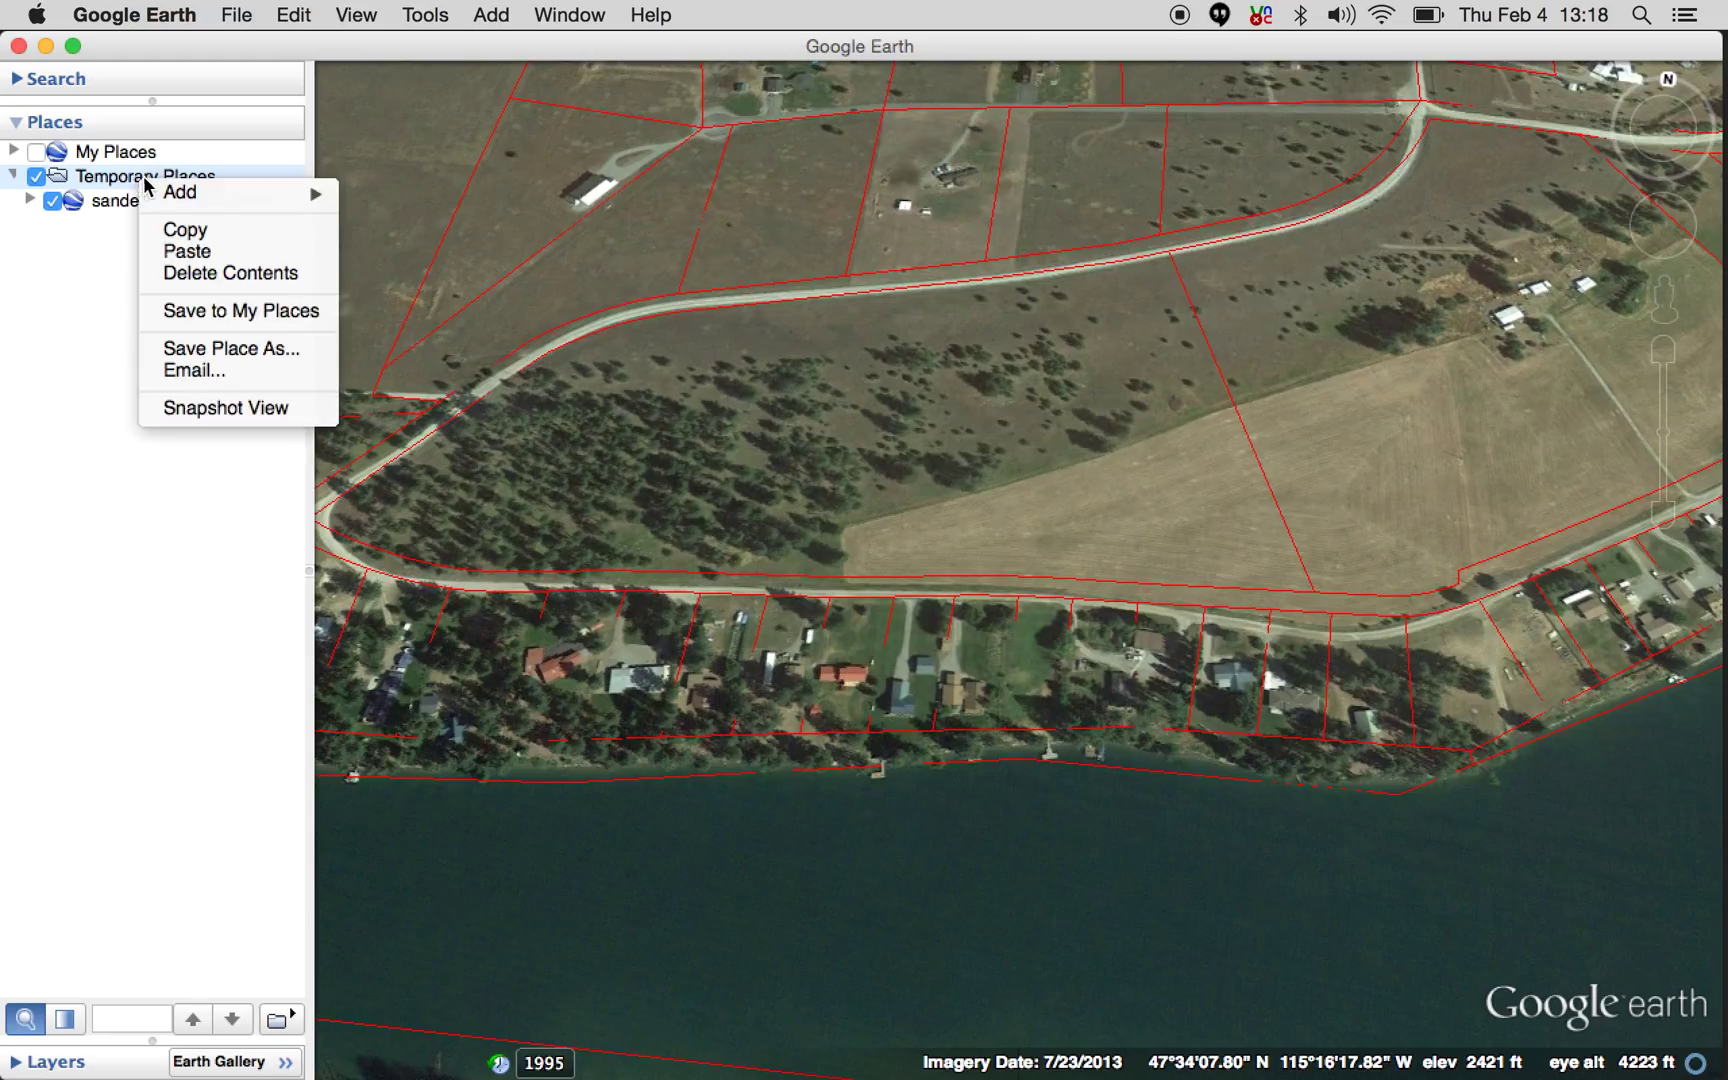
pyautogui.moveTo(180, 192)
pyautogui.click(375, 200)
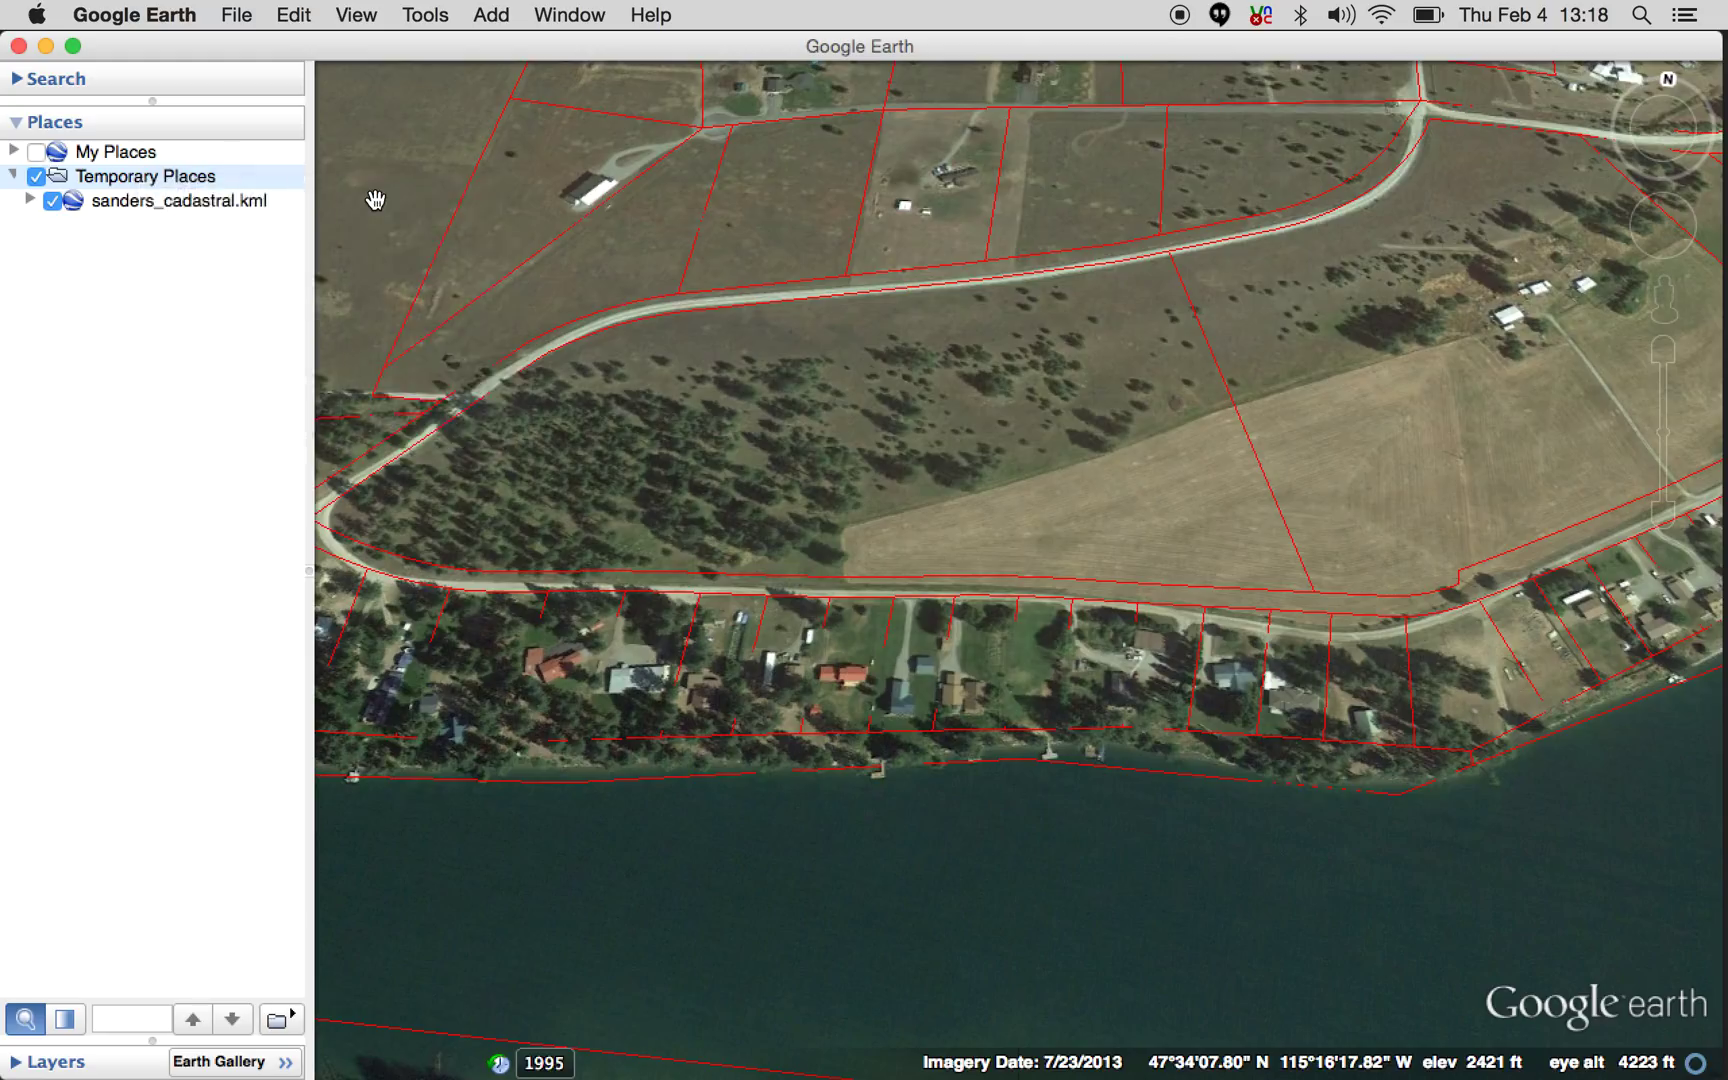
pyautogui.moveTo(642, 200); pyautogui.dragTo(593, 125)
pyautogui.write('some_name')
pyautogui.press('Return')
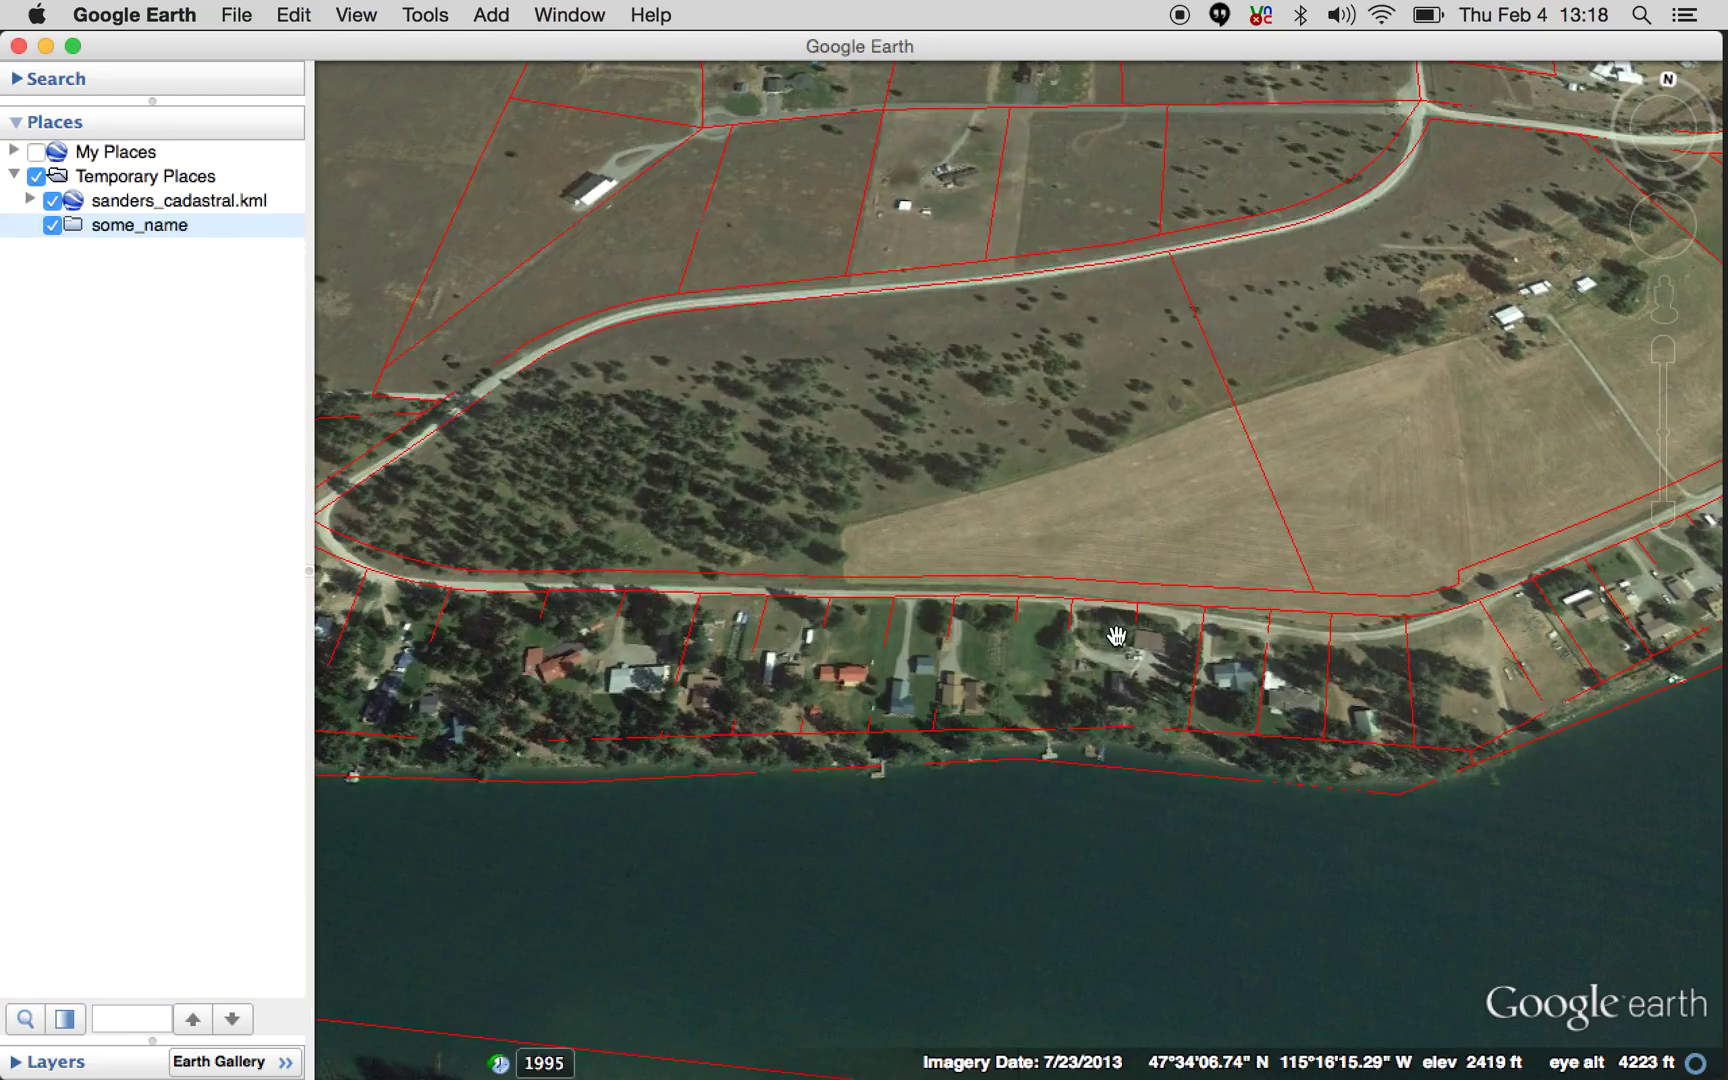
# Check the attributes of the riverfront parcel with the pale green roof, and copy that parcel into the some_name folder.
pyautogui.click(1377, 705)
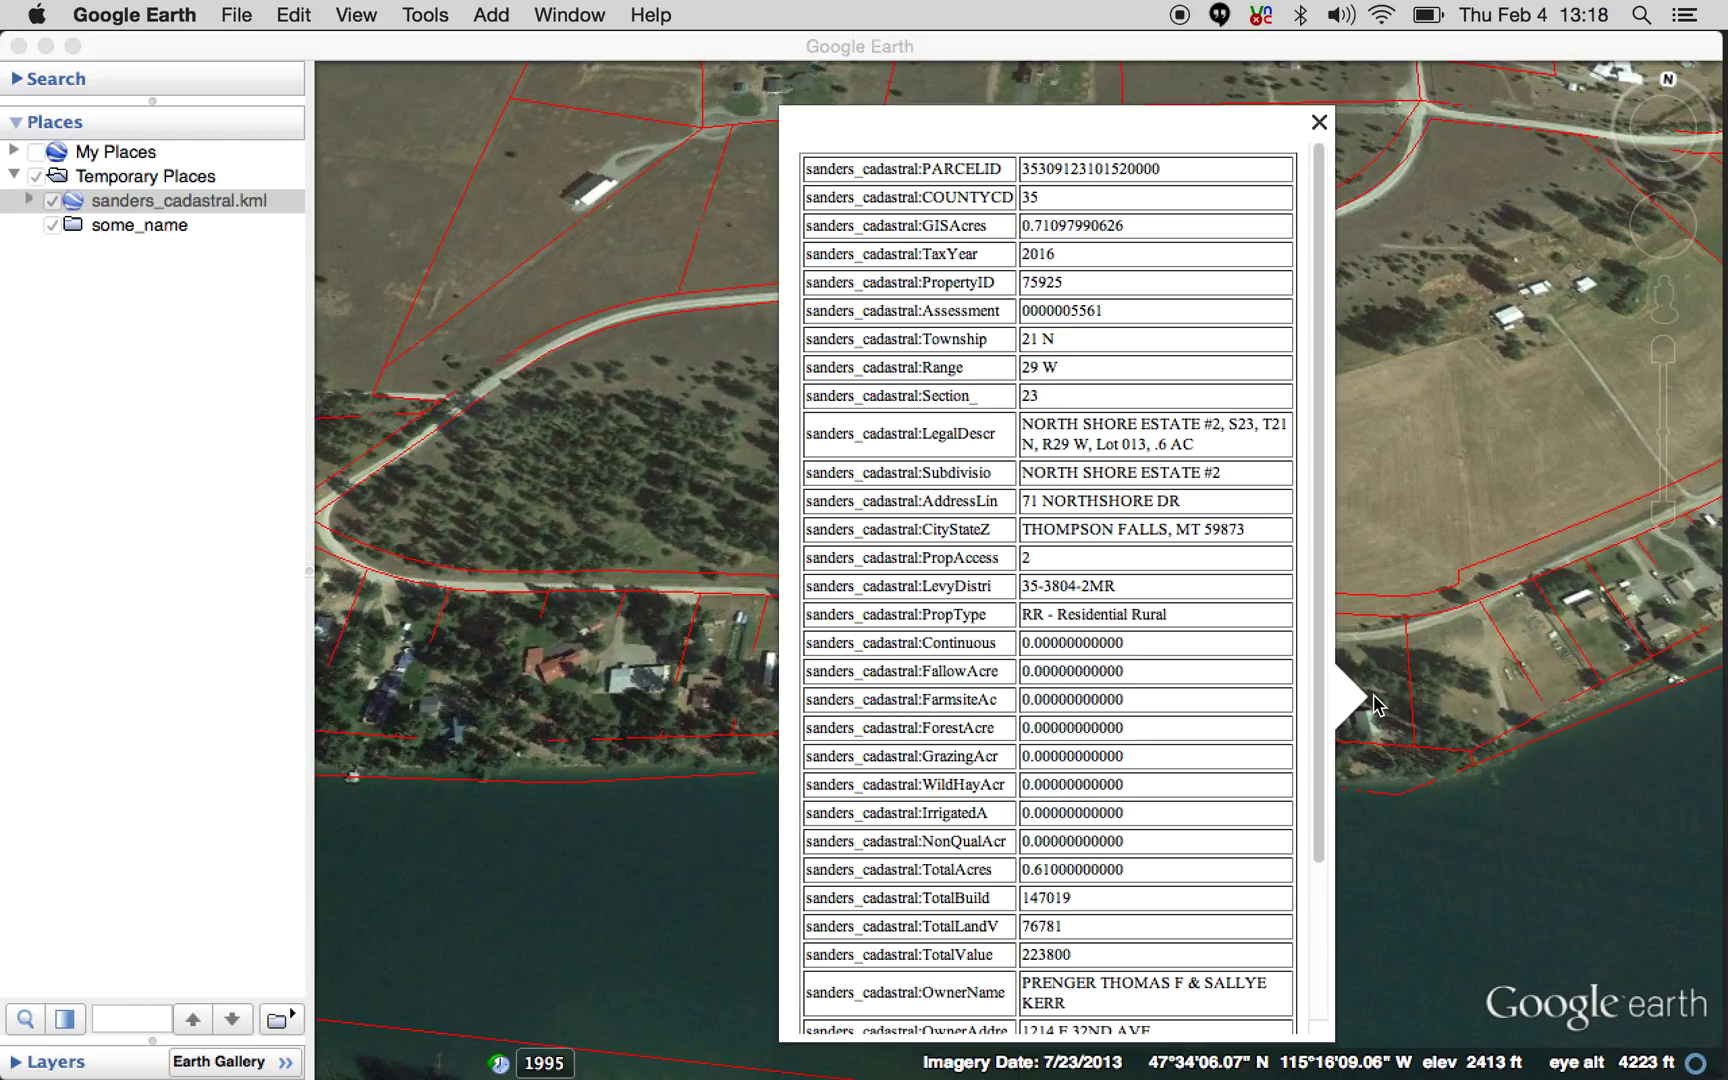
pyautogui.click(1377, 705)
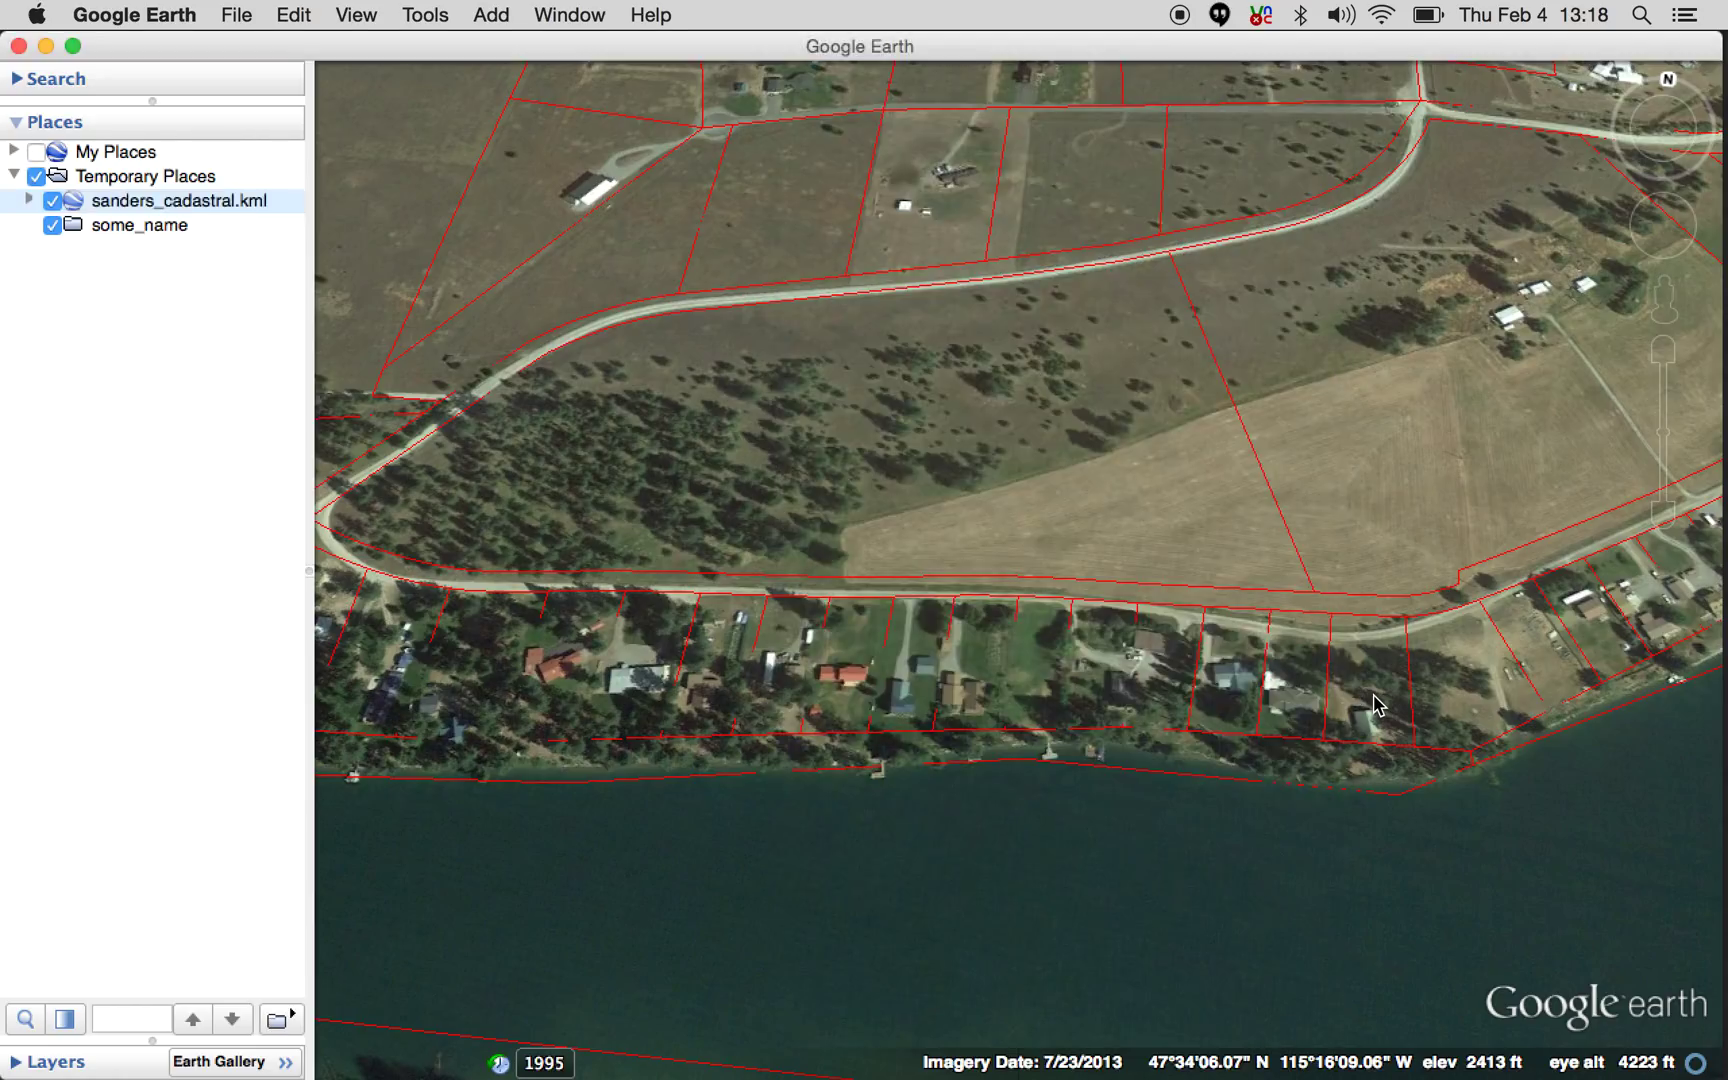
pyautogui.rightClick(1377, 705)
pyautogui.click(1384, 738)
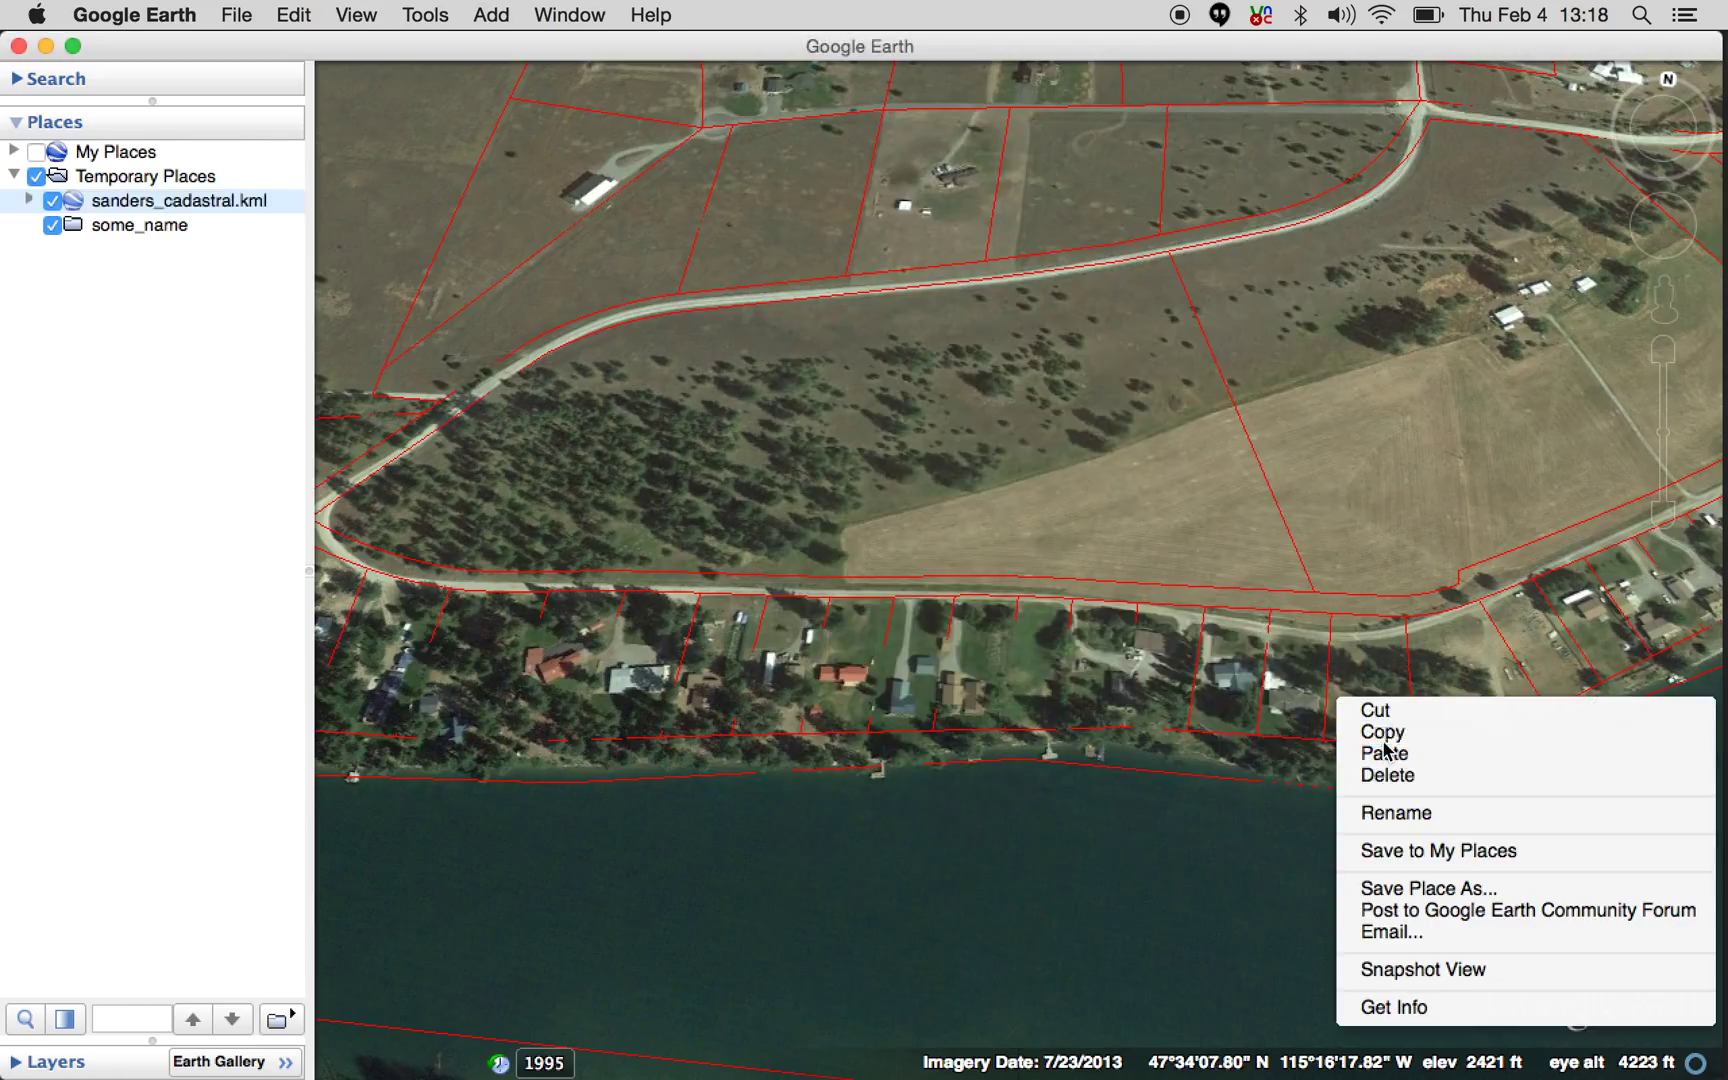
pyautogui.click(134, 227)
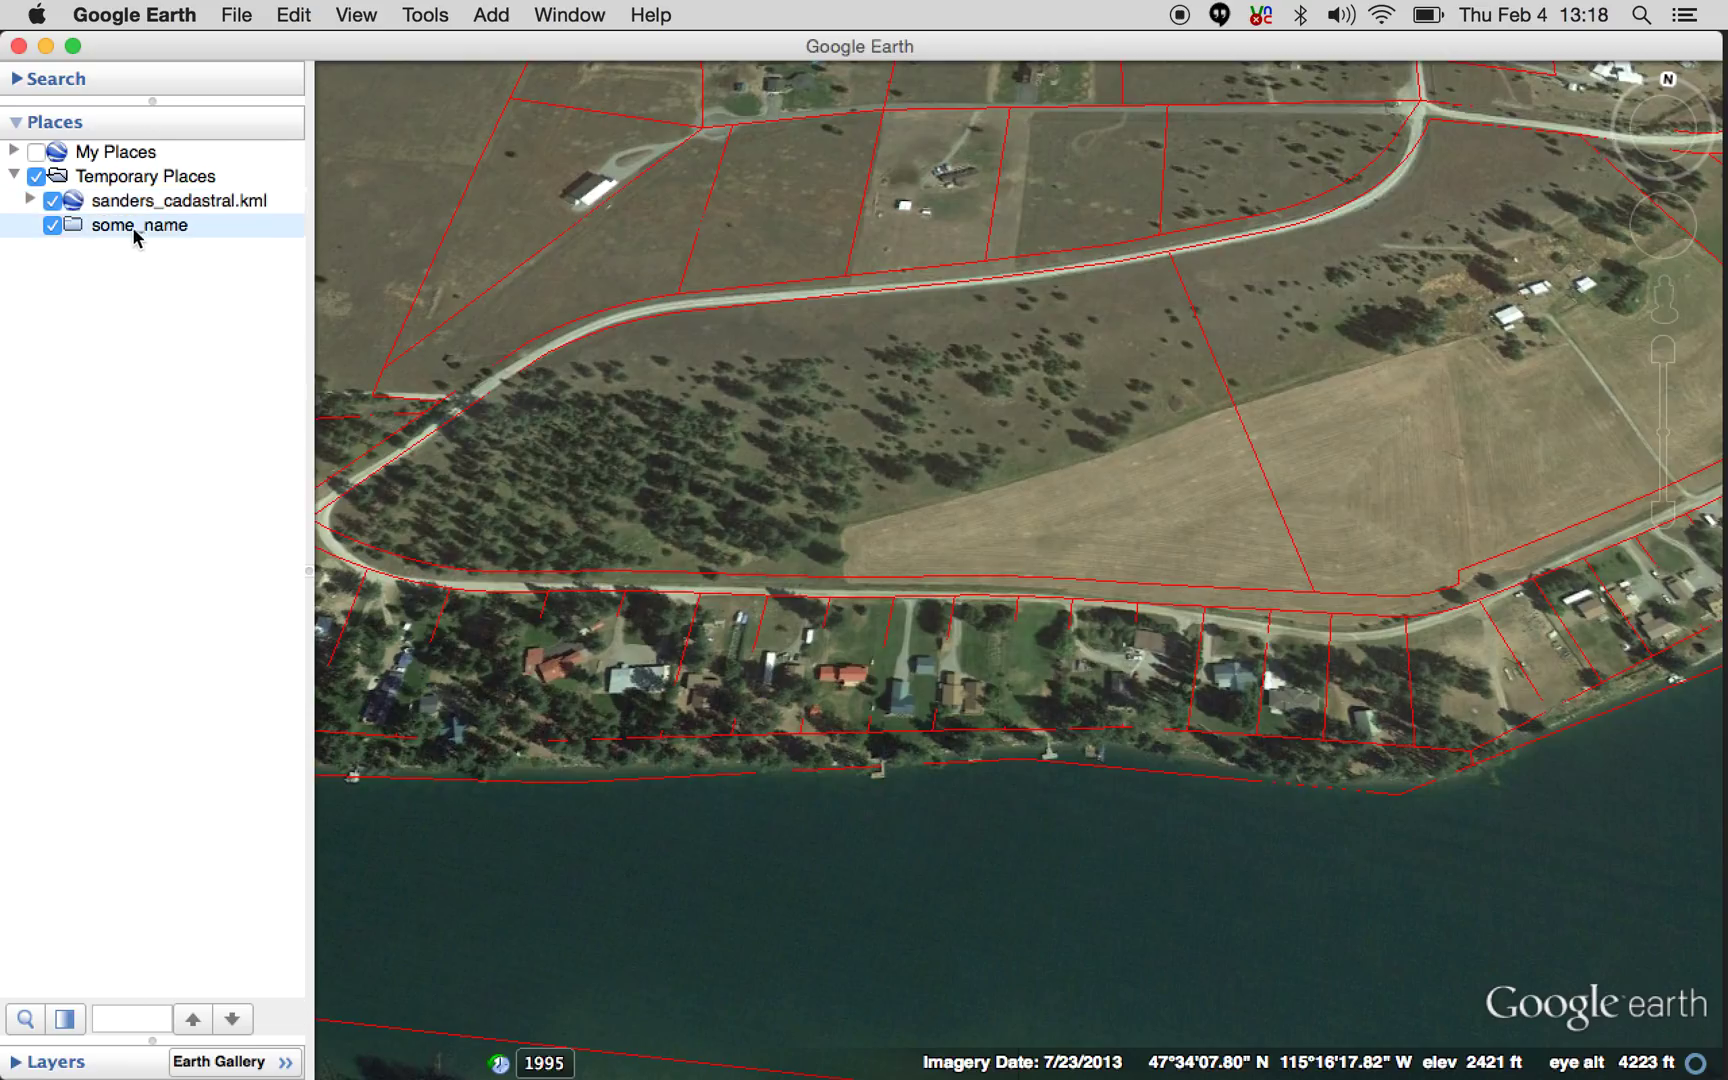
pyautogui.rightClick(111, 227)
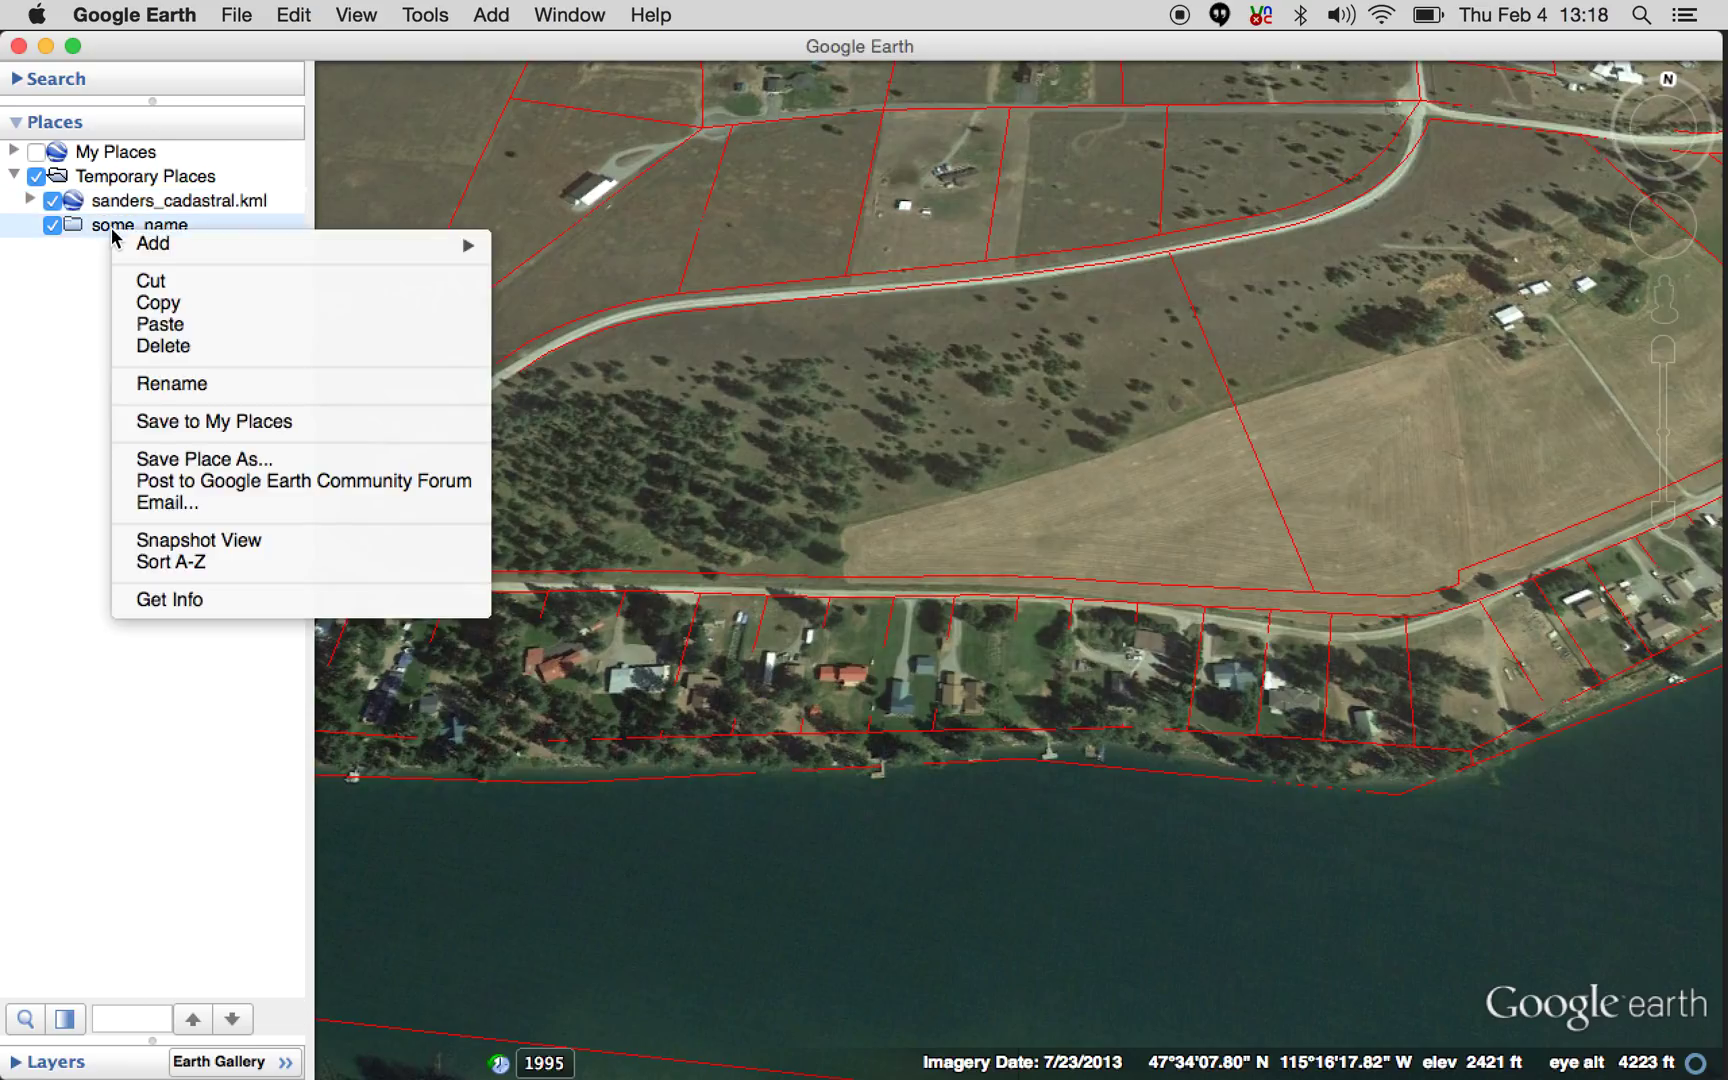
pyautogui.click(160, 324)
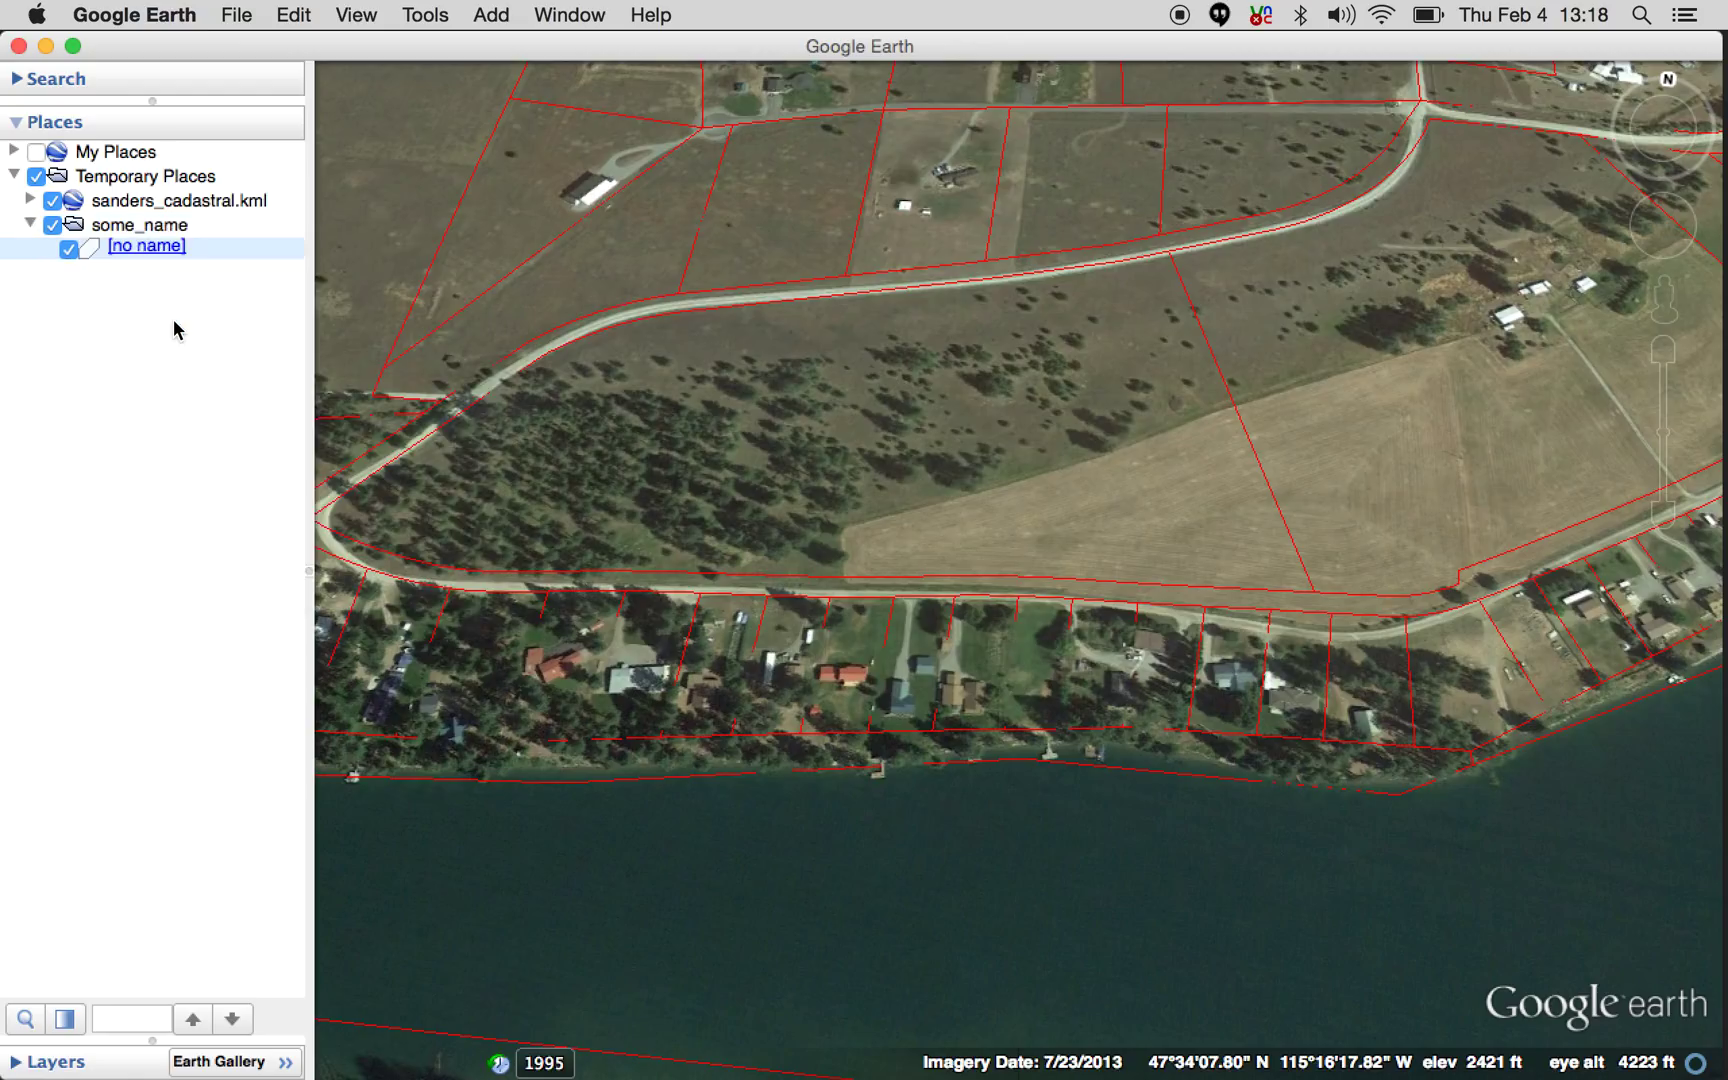
# Hide the sanders_cadastral.kml overlay to inspect the copied parcel on its own, and show the overlay again.
pyautogui.click(150, 248)
pyautogui.click(153, 258)
pyautogui.click(52, 202)
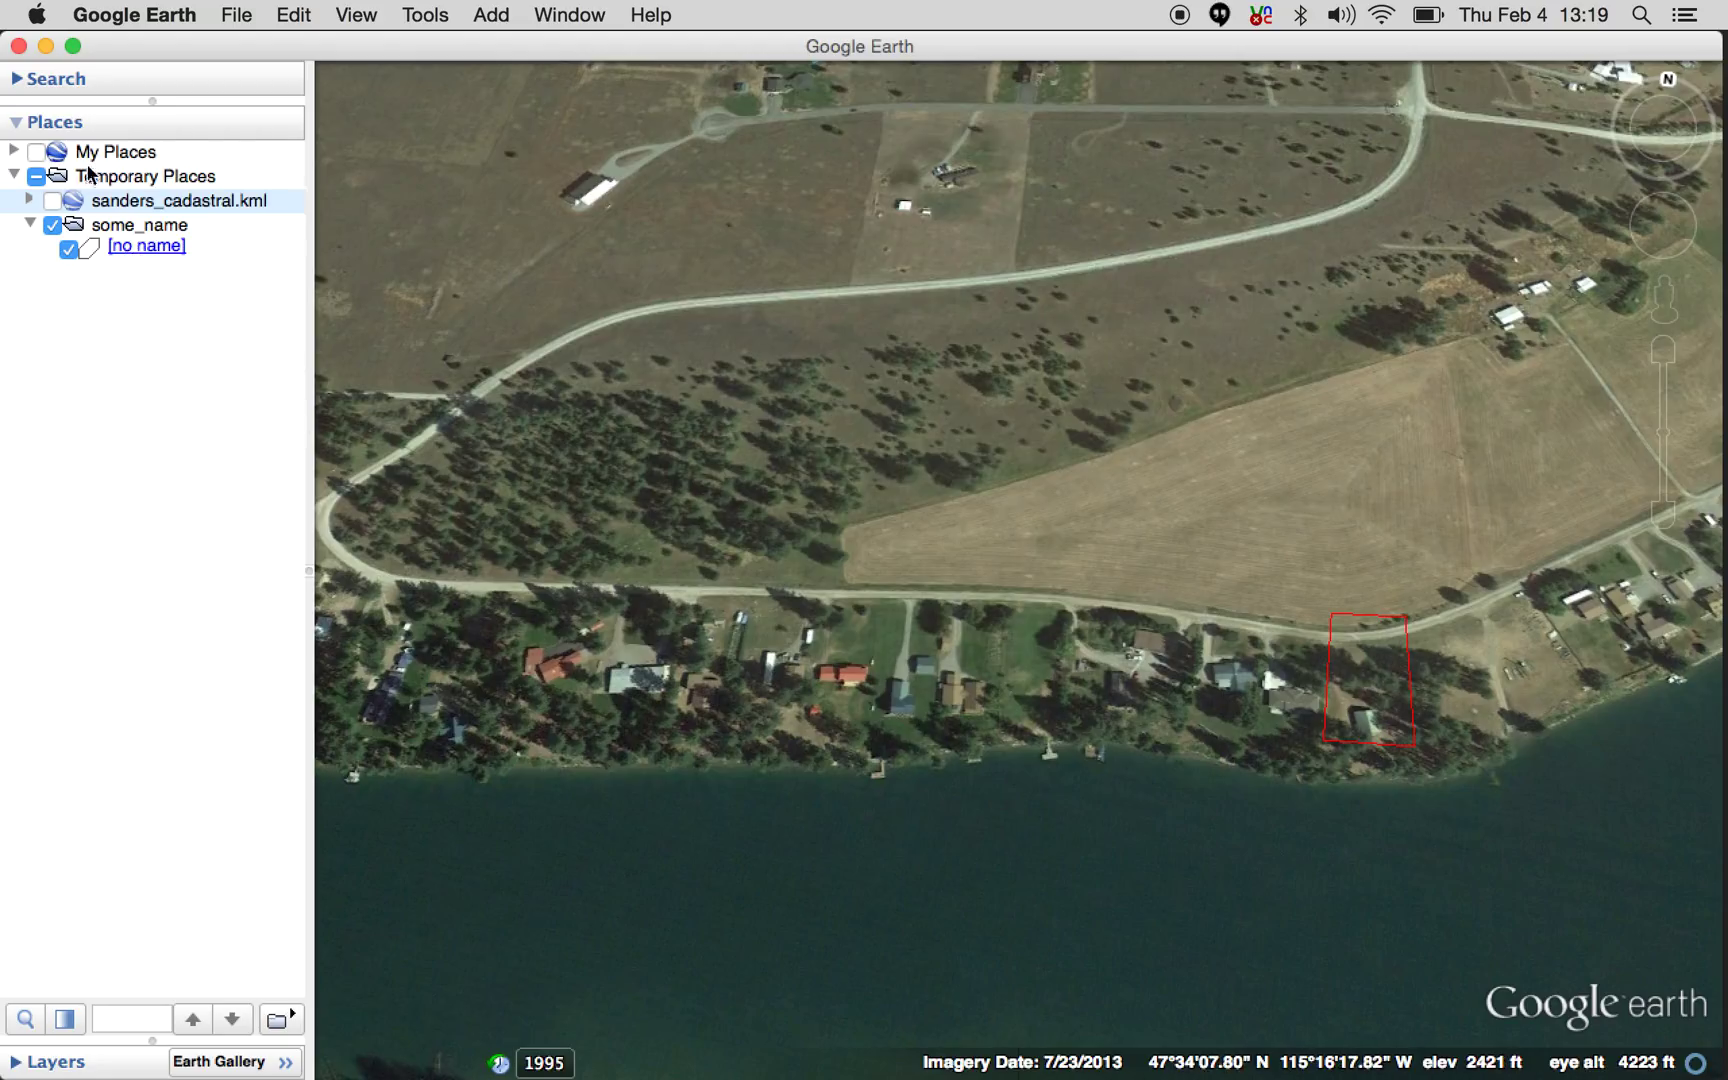
pyautogui.click(52, 201)
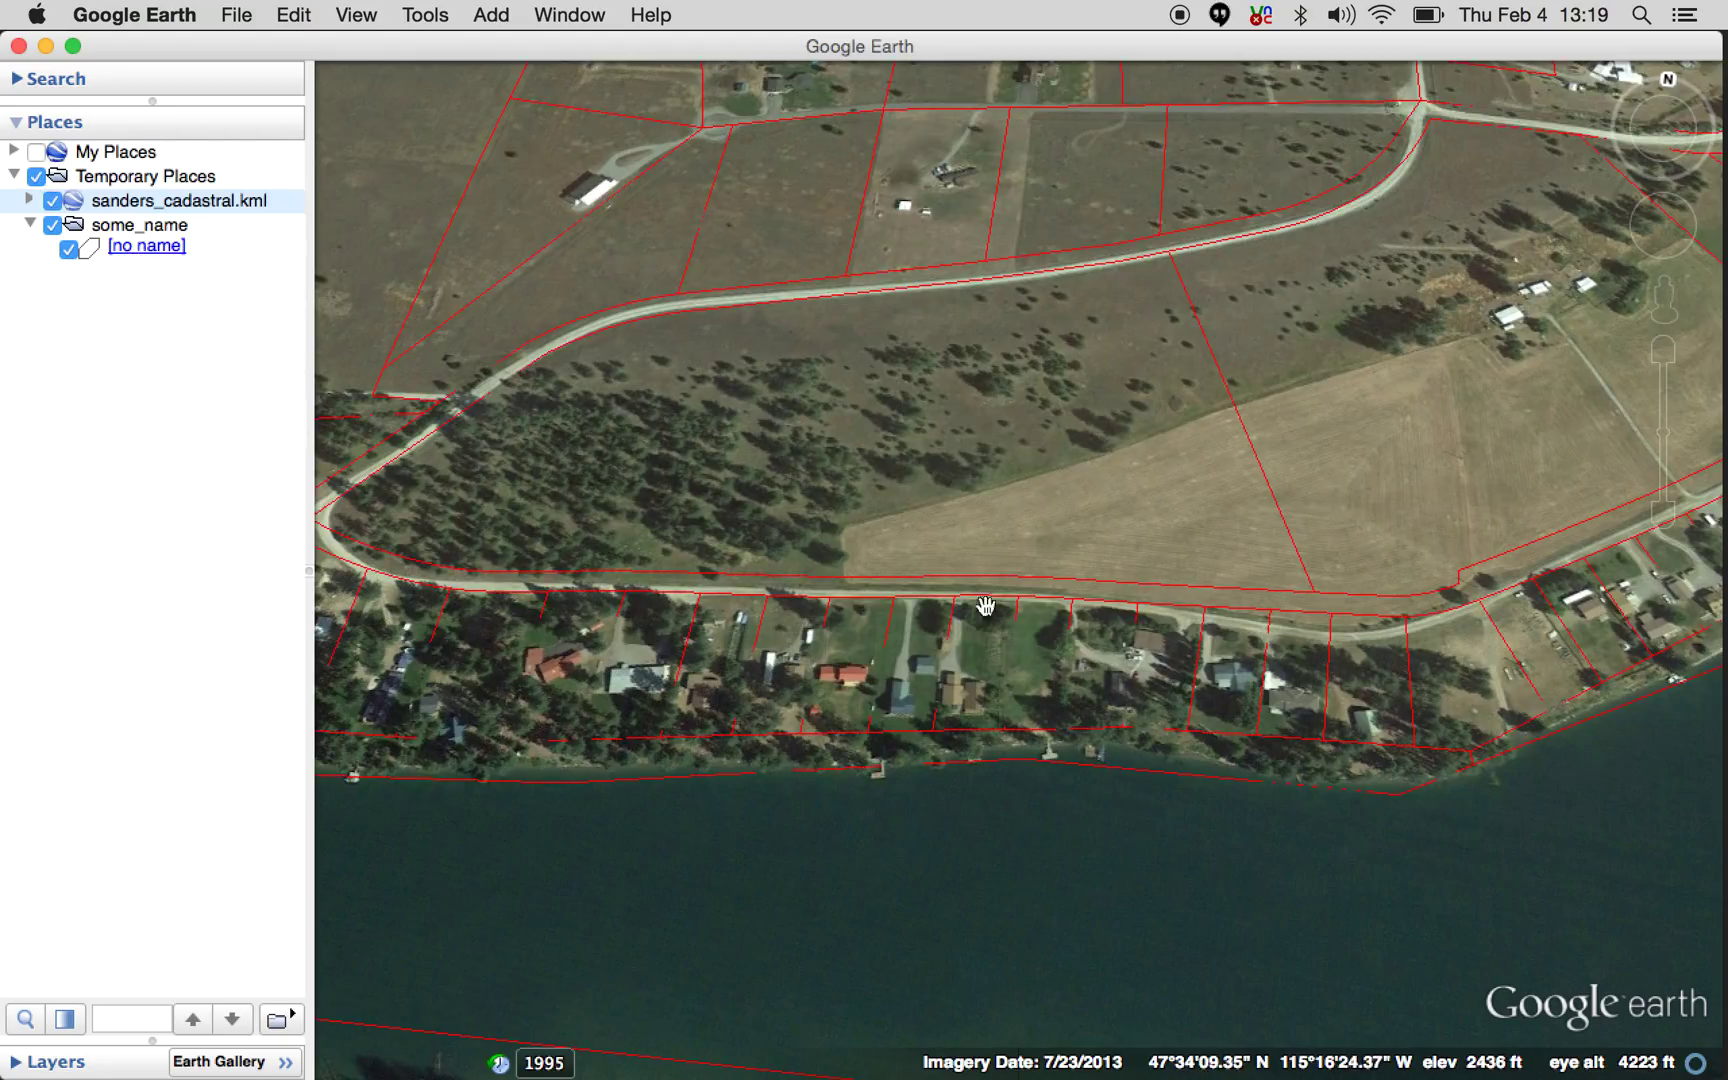
# Copy the neighbouring riverfront parcel just west of the first one into the some_name folder.
pyautogui.rightClick(1305, 700)
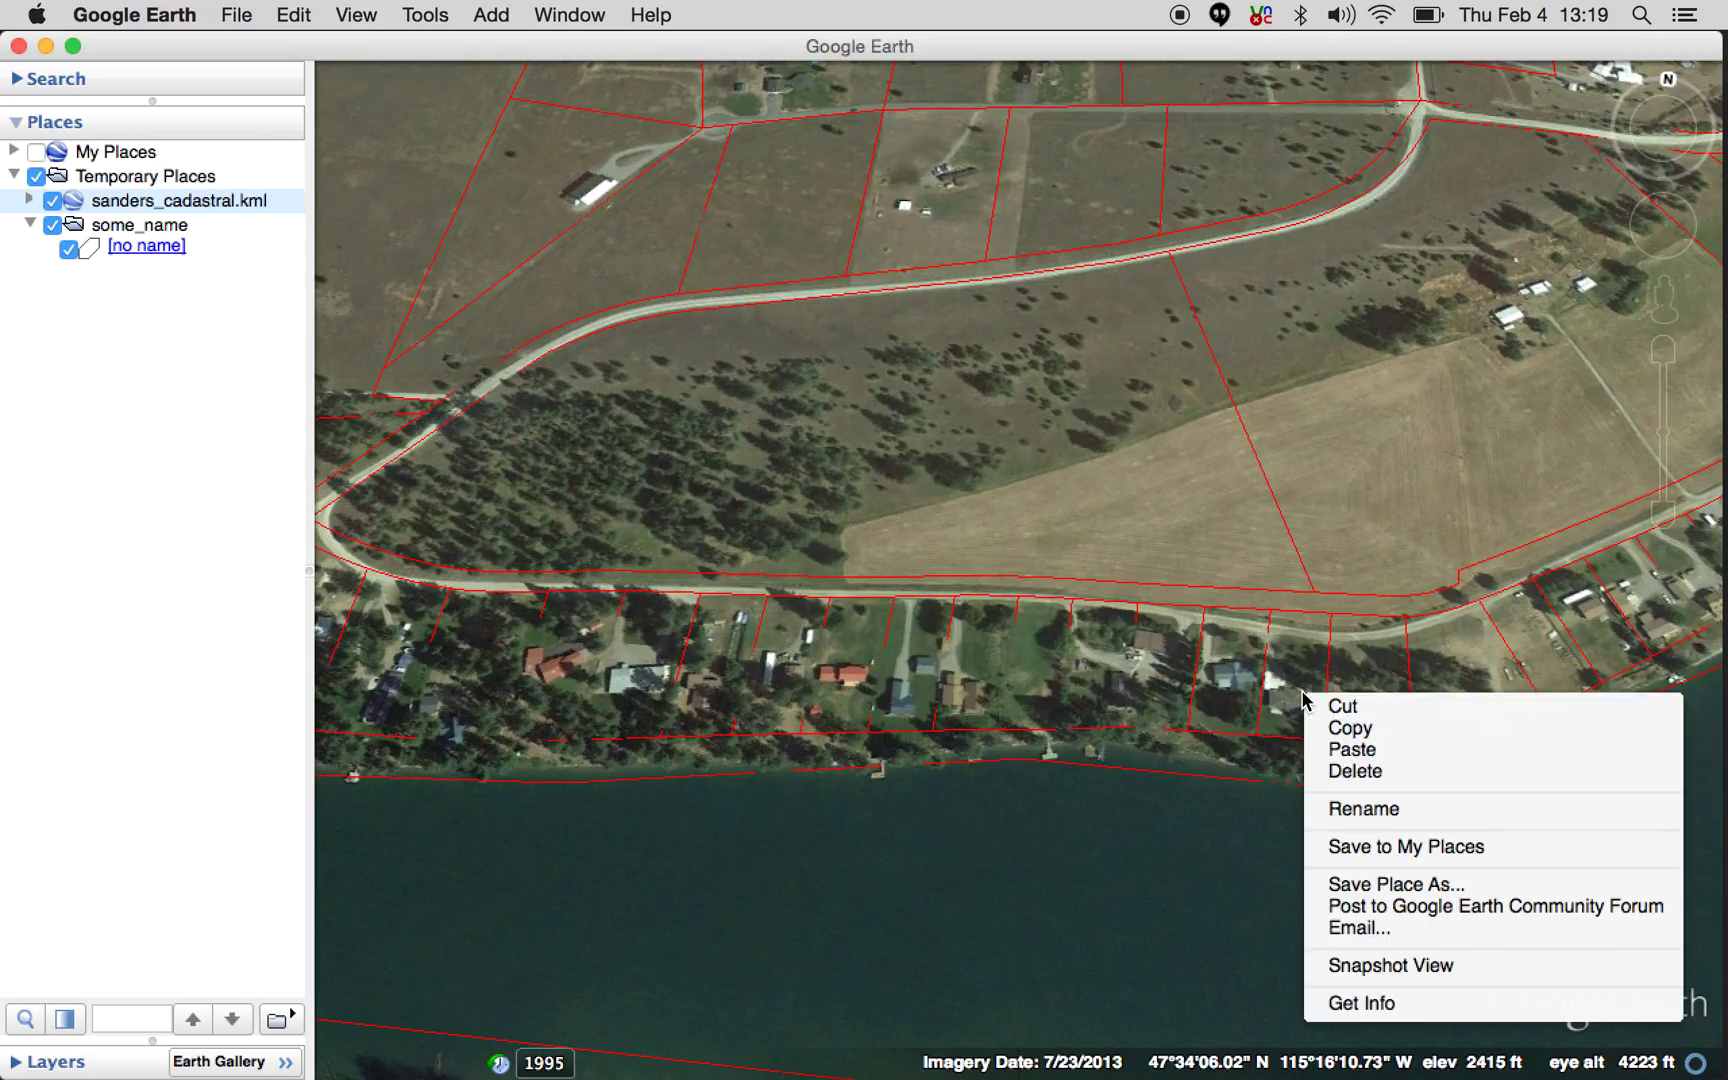
pyautogui.click(1340, 726)
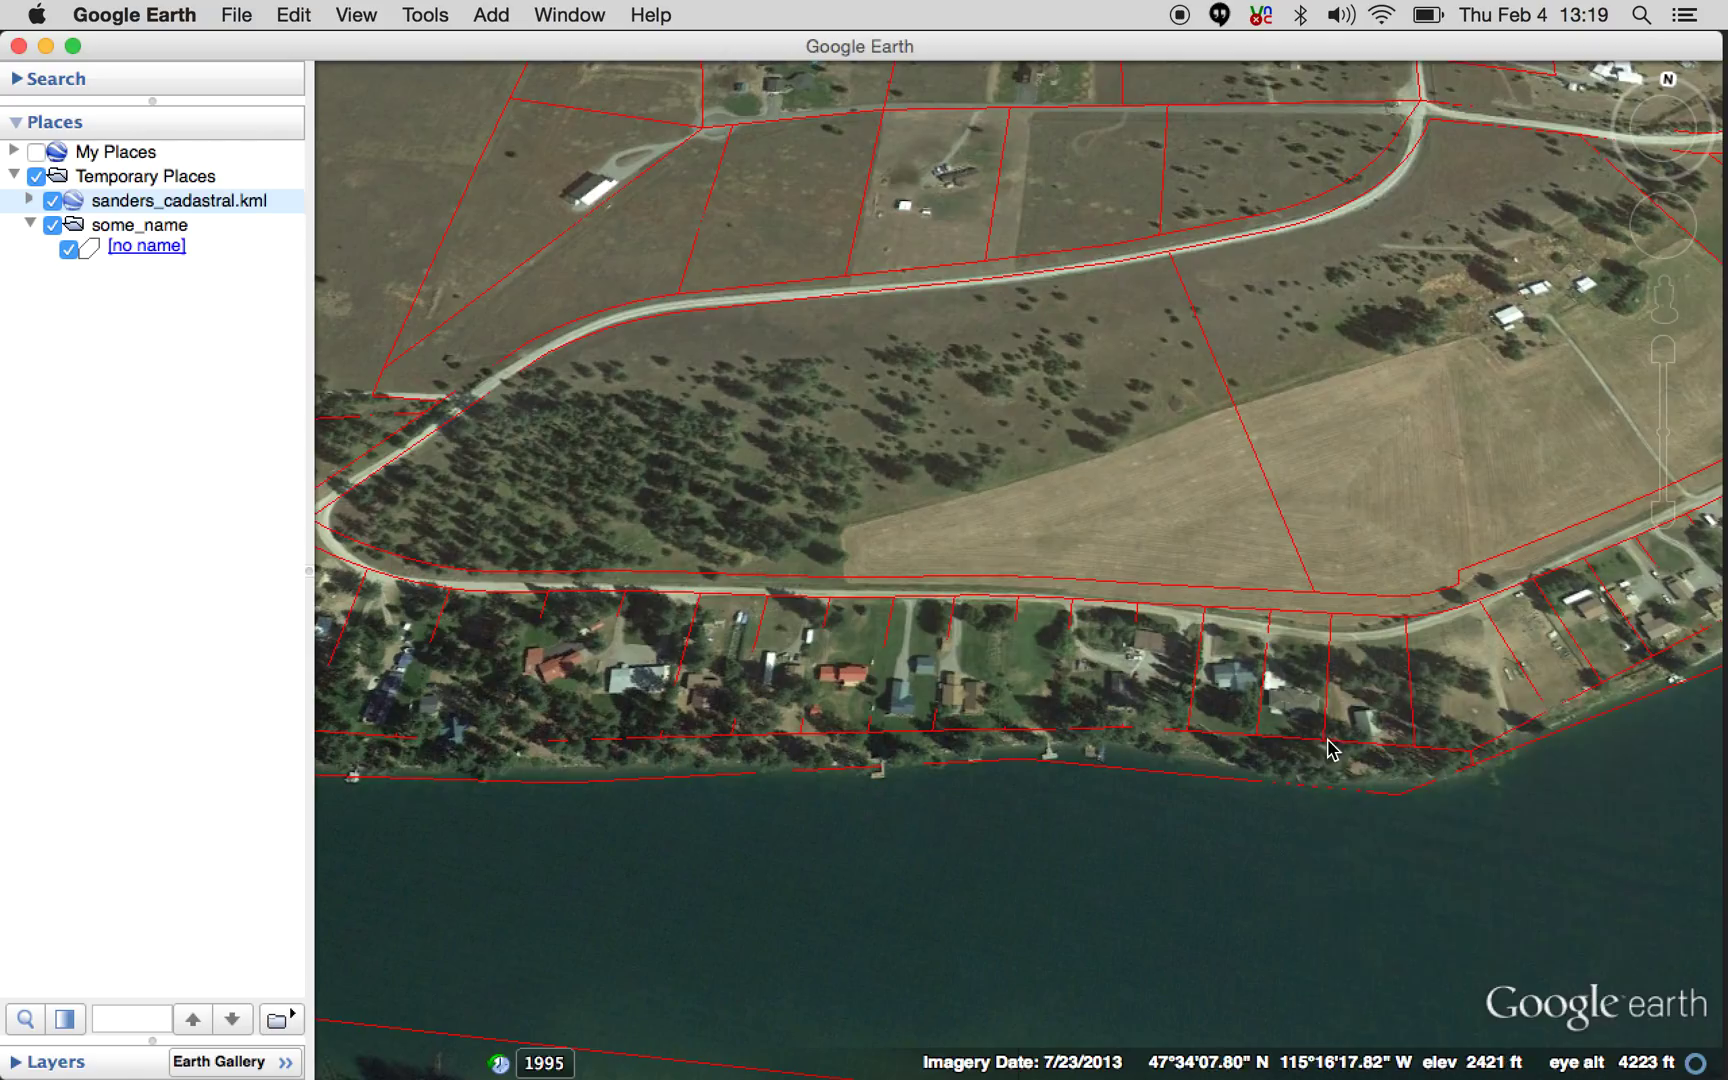
pyautogui.click(154, 222)
pyautogui.rightClick(154, 222)
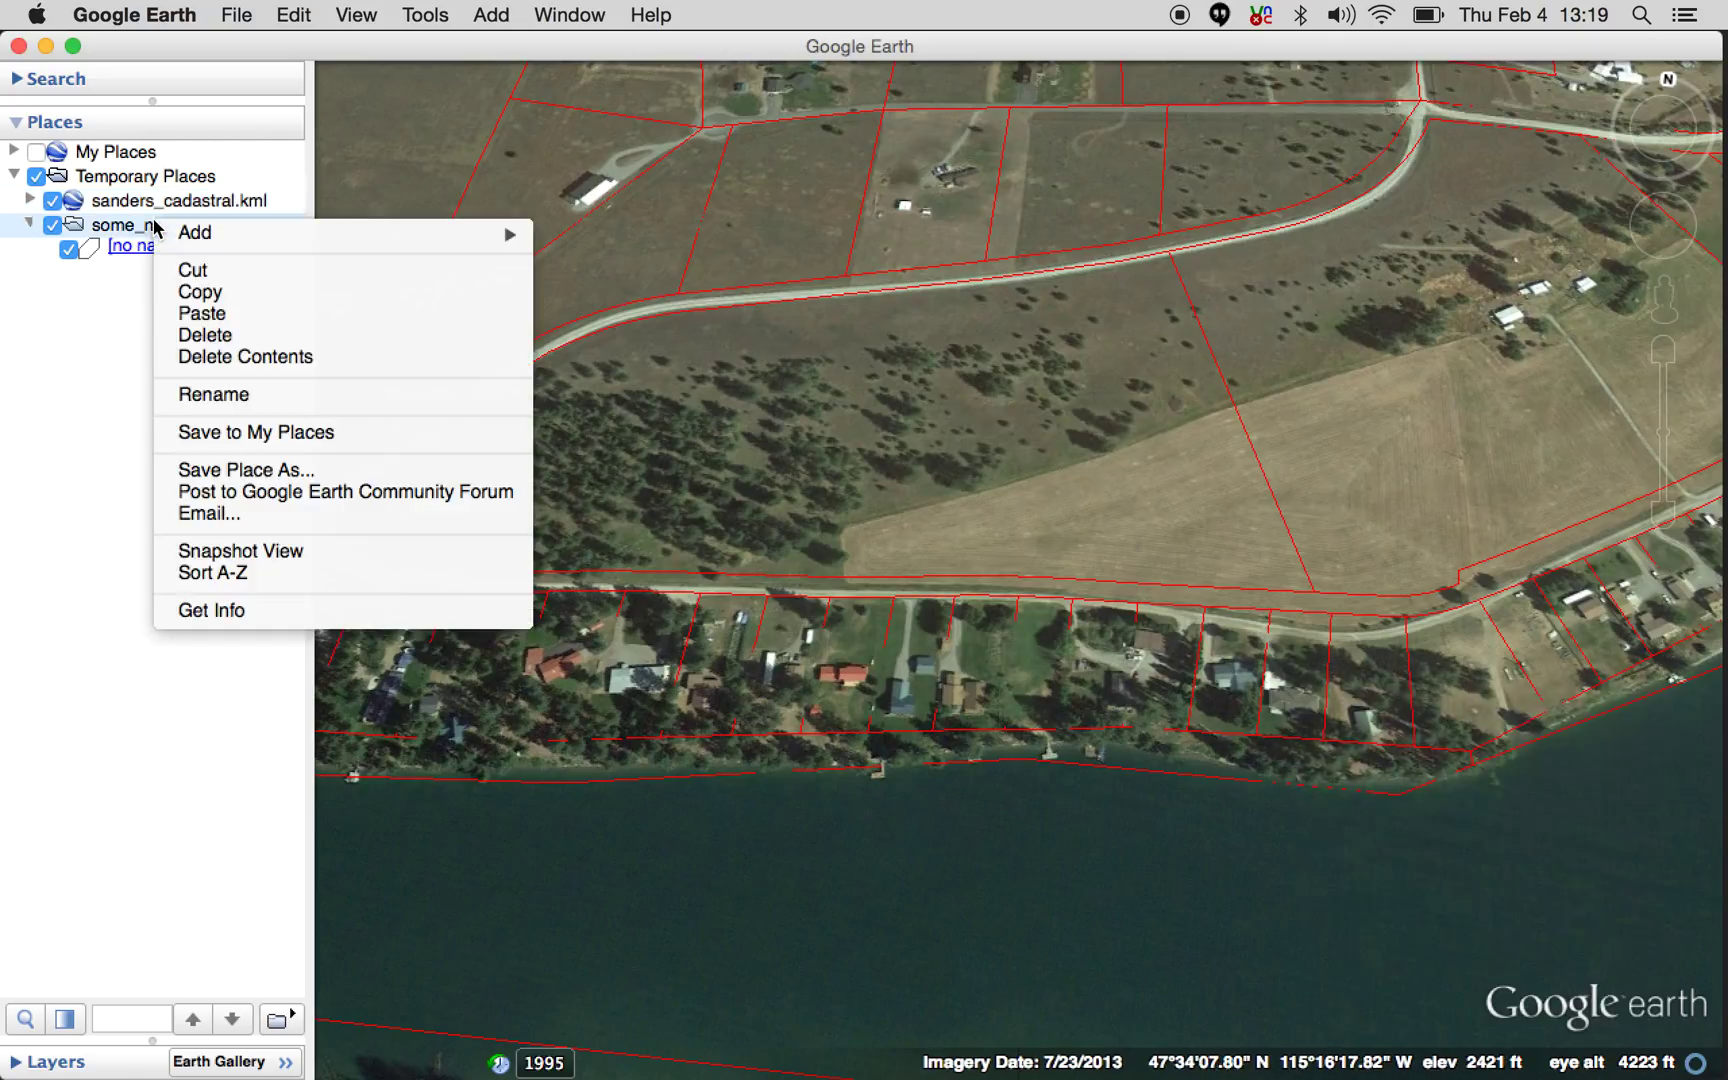
pyautogui.click(202, 314)
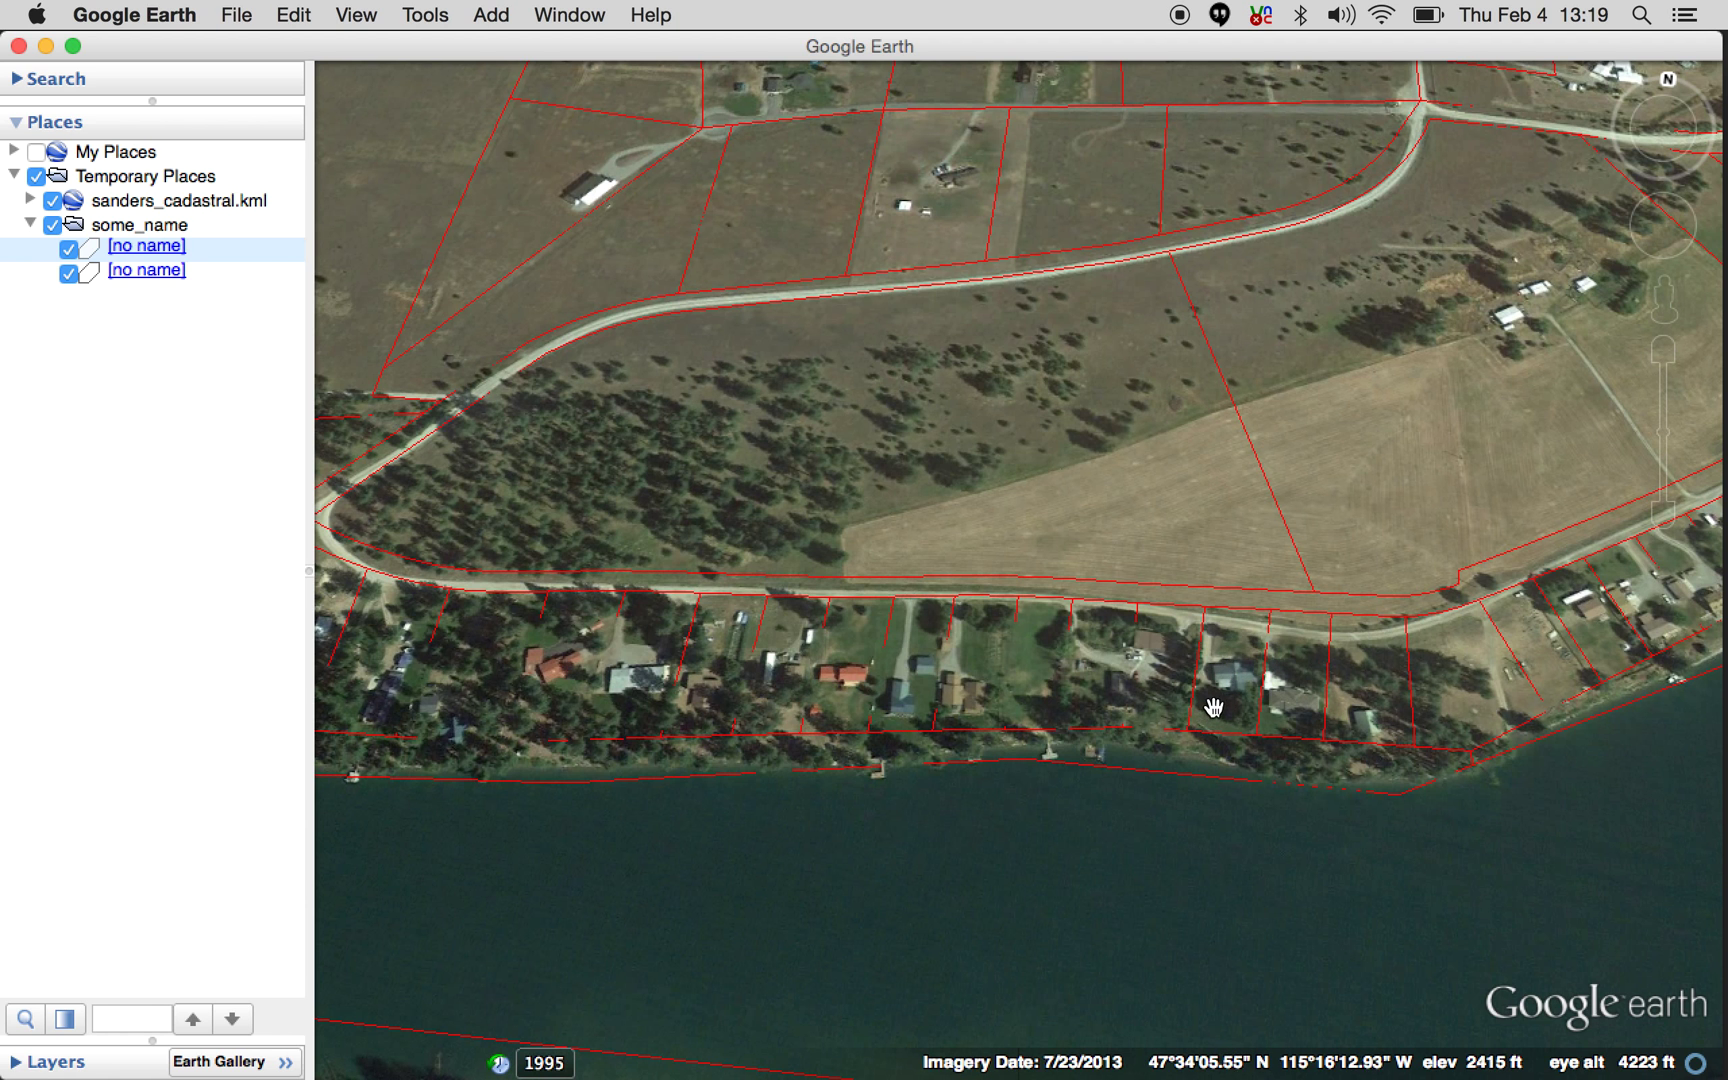
# Copy the third riverfront parcel, the one with the blue-roofed house, into the some_name folder.
pyautogui.scroll(2, 1238, 700)
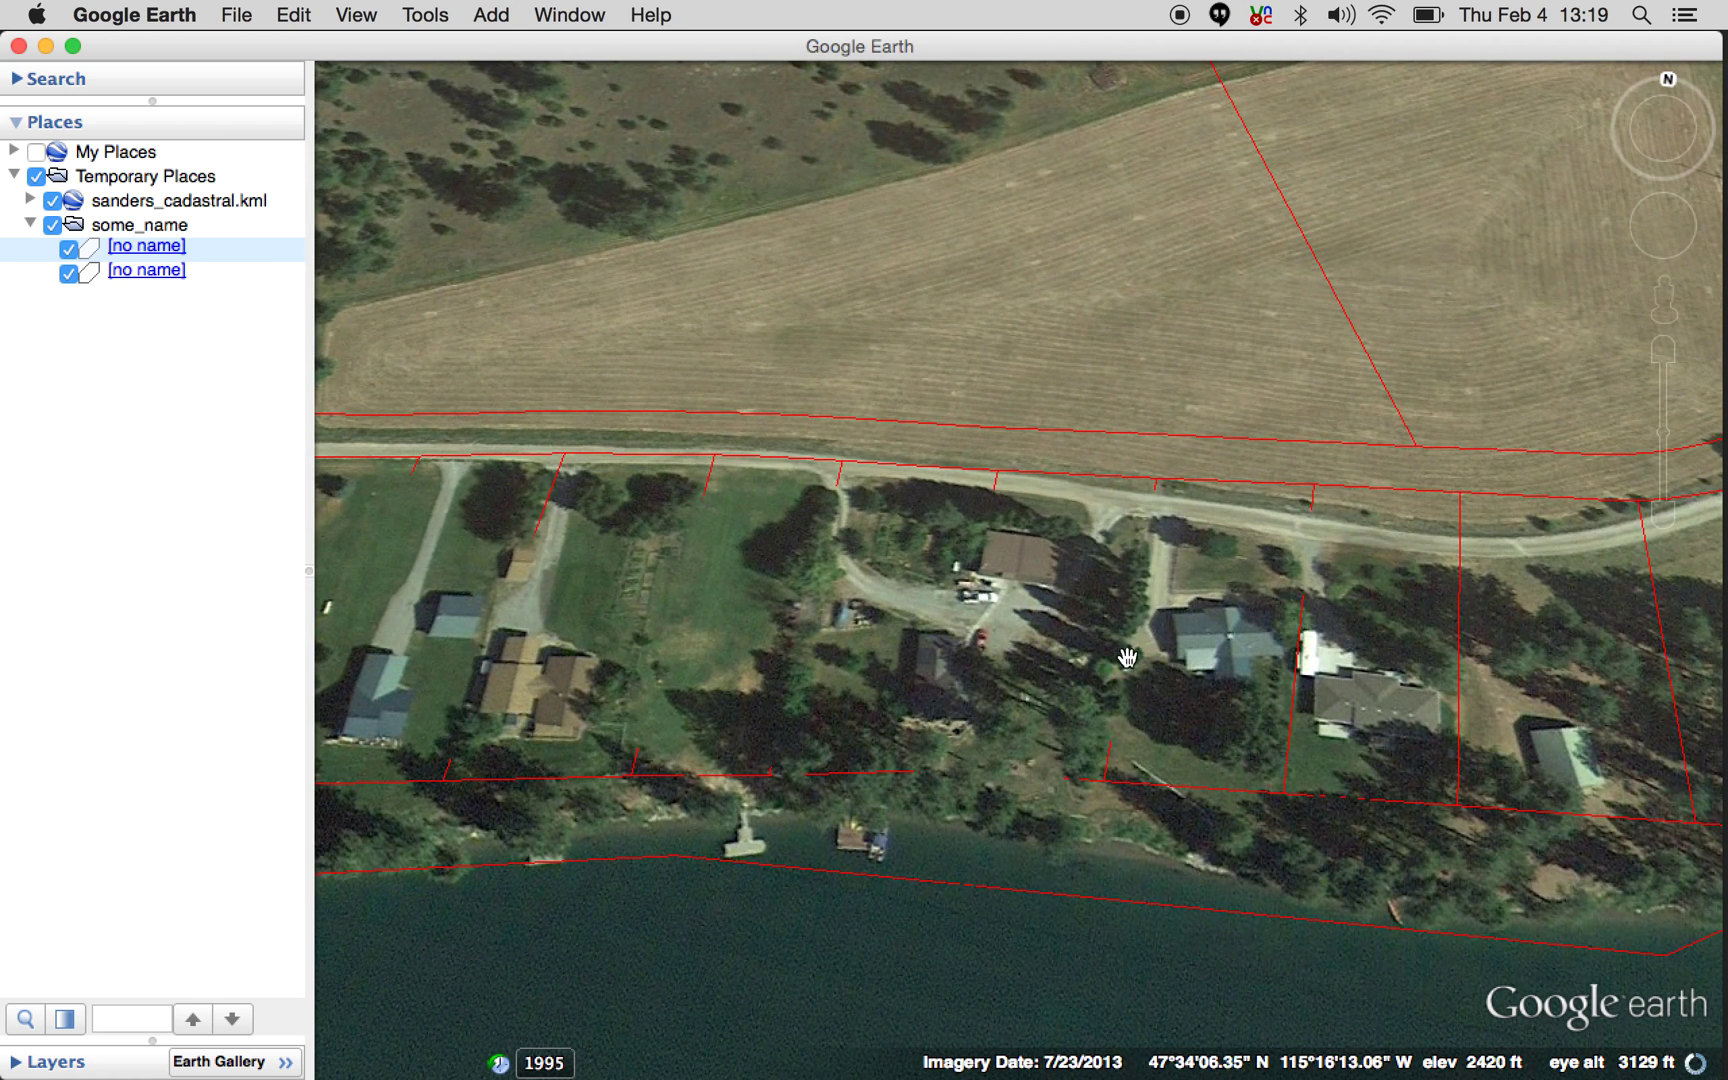
pyautogui.rightClick(1197, 752)
pyautogui.click(1226, 773)
pyautogui.click(145, 225)
pyautogui.rightClick(157, 228)
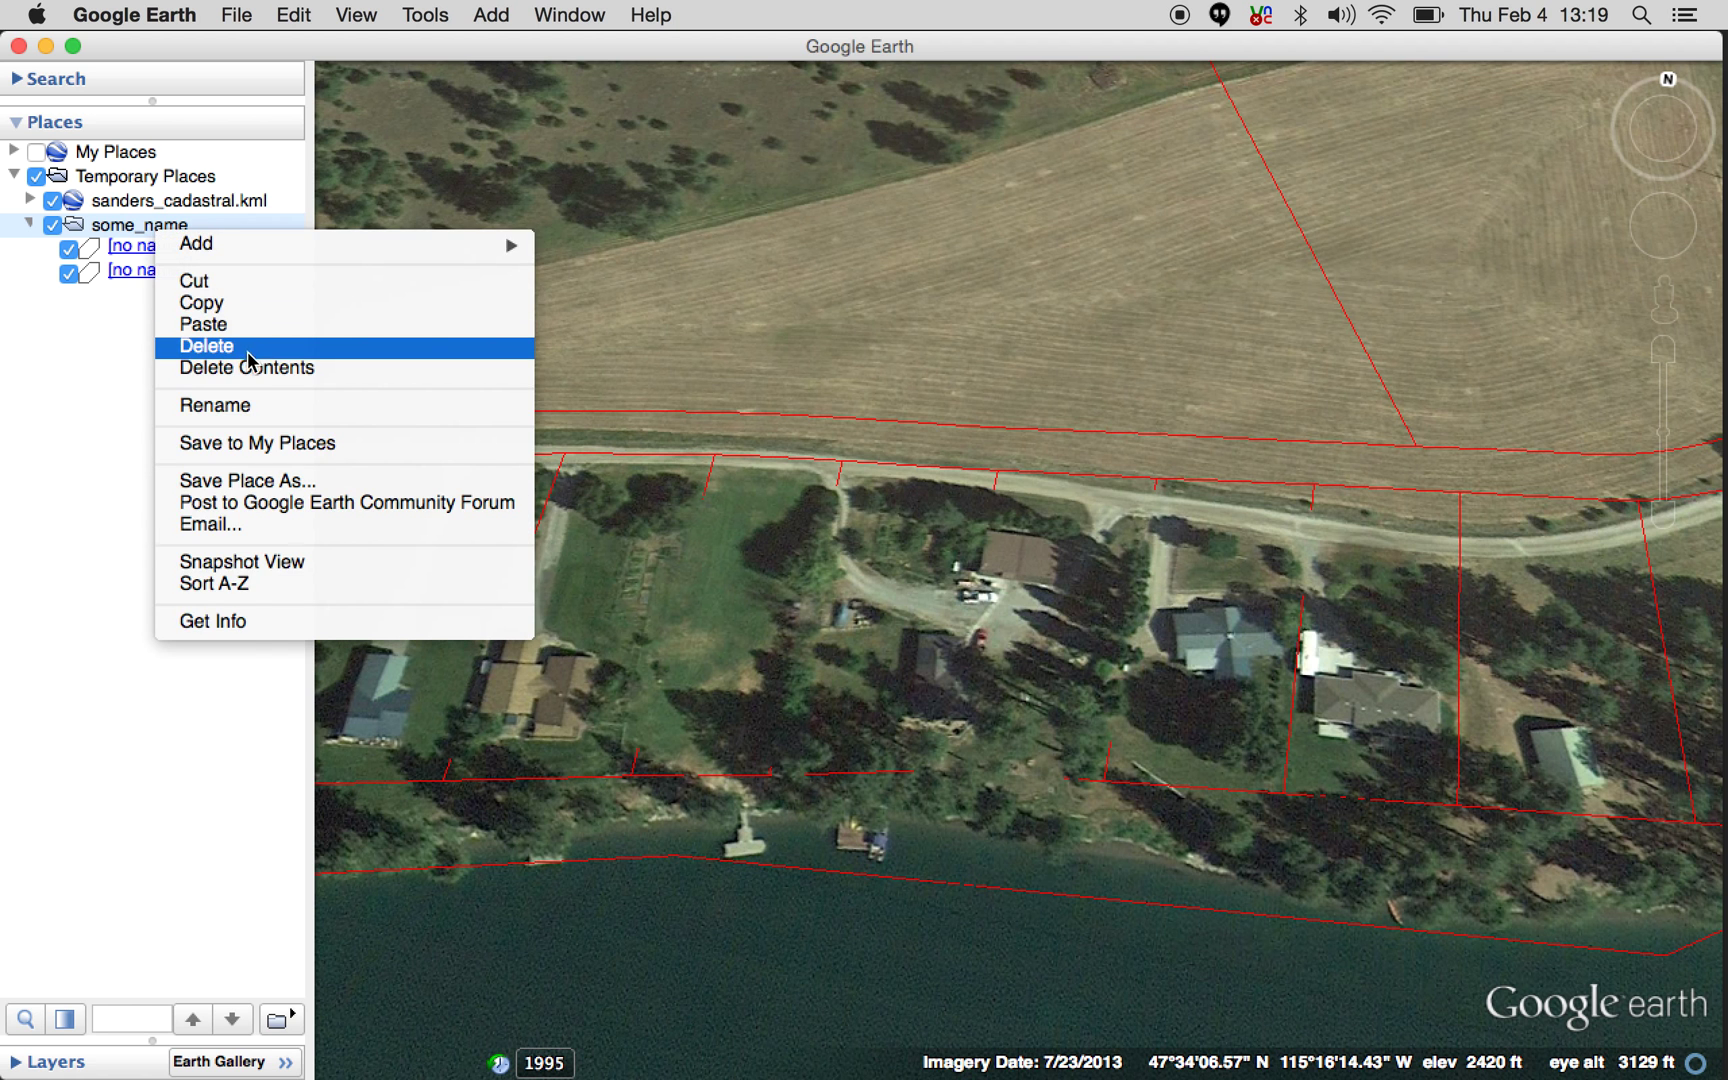
pyautogui.click(250, 330)
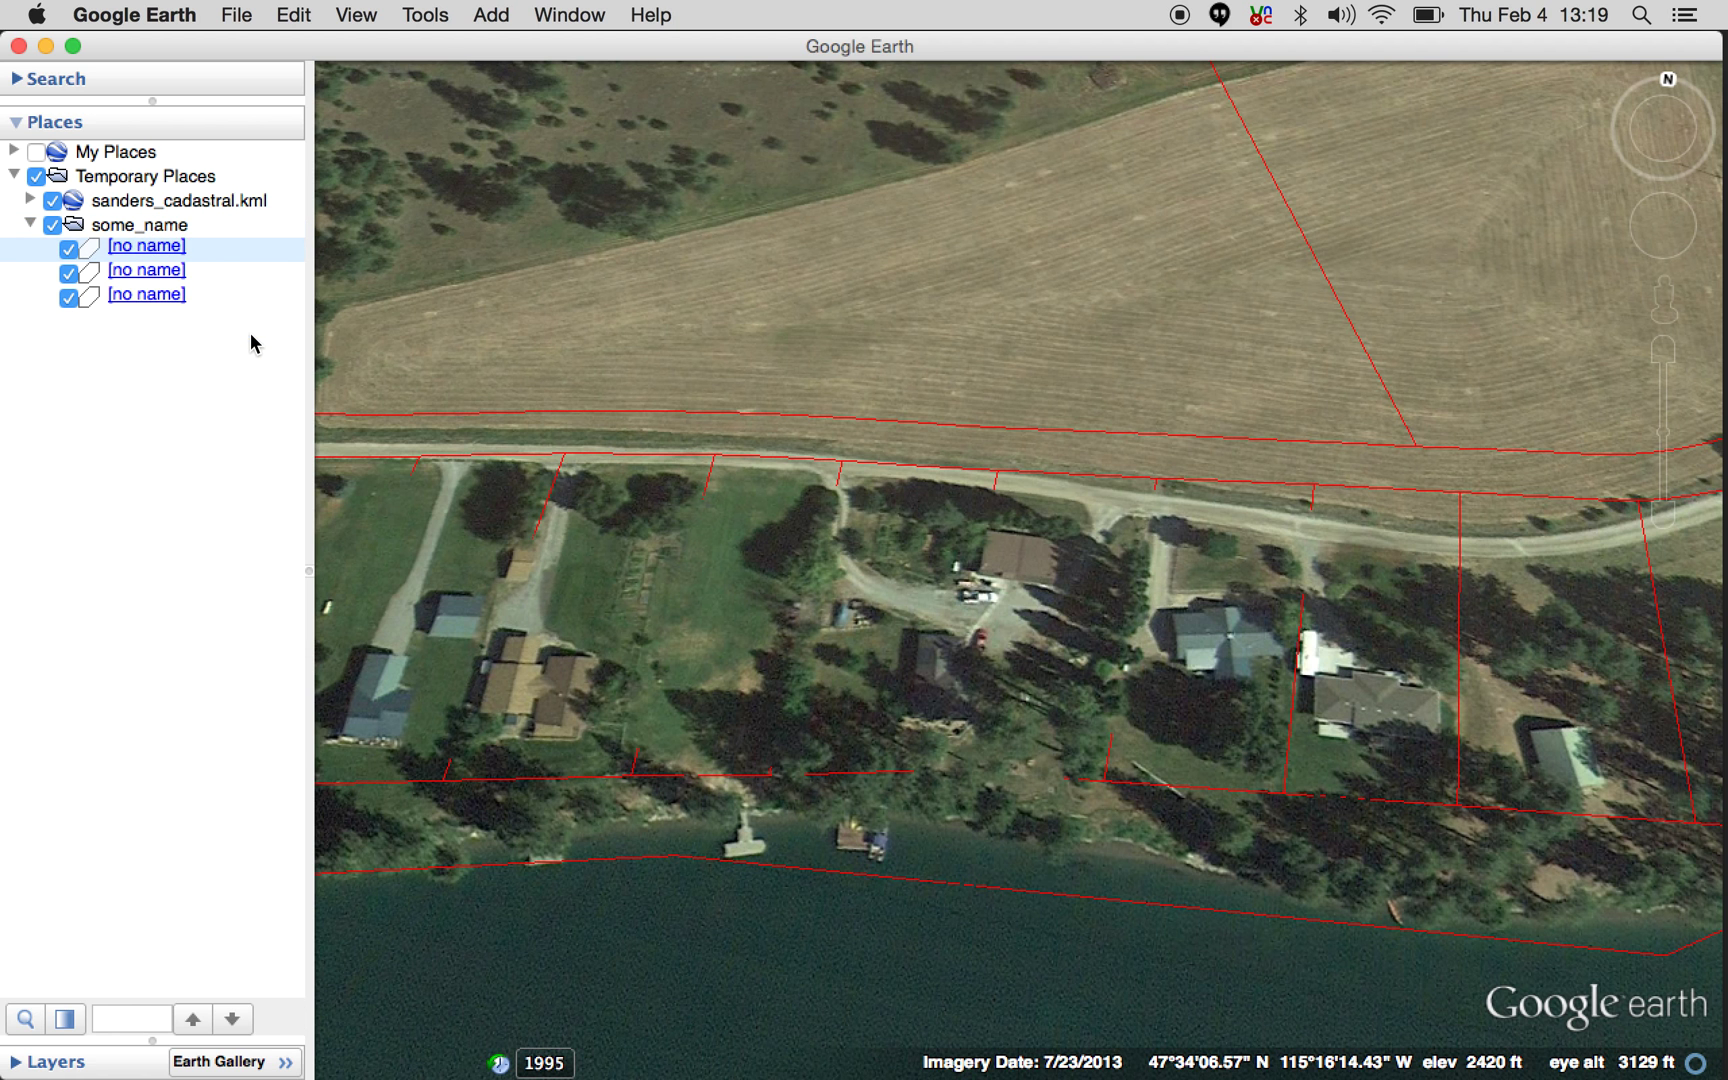
# Hide the sanders_cadastral.kml overlay and examine the three copied parcels from several angles and distances.
pyautogui.click(55, 201)
pyautogui.click(84, 204)
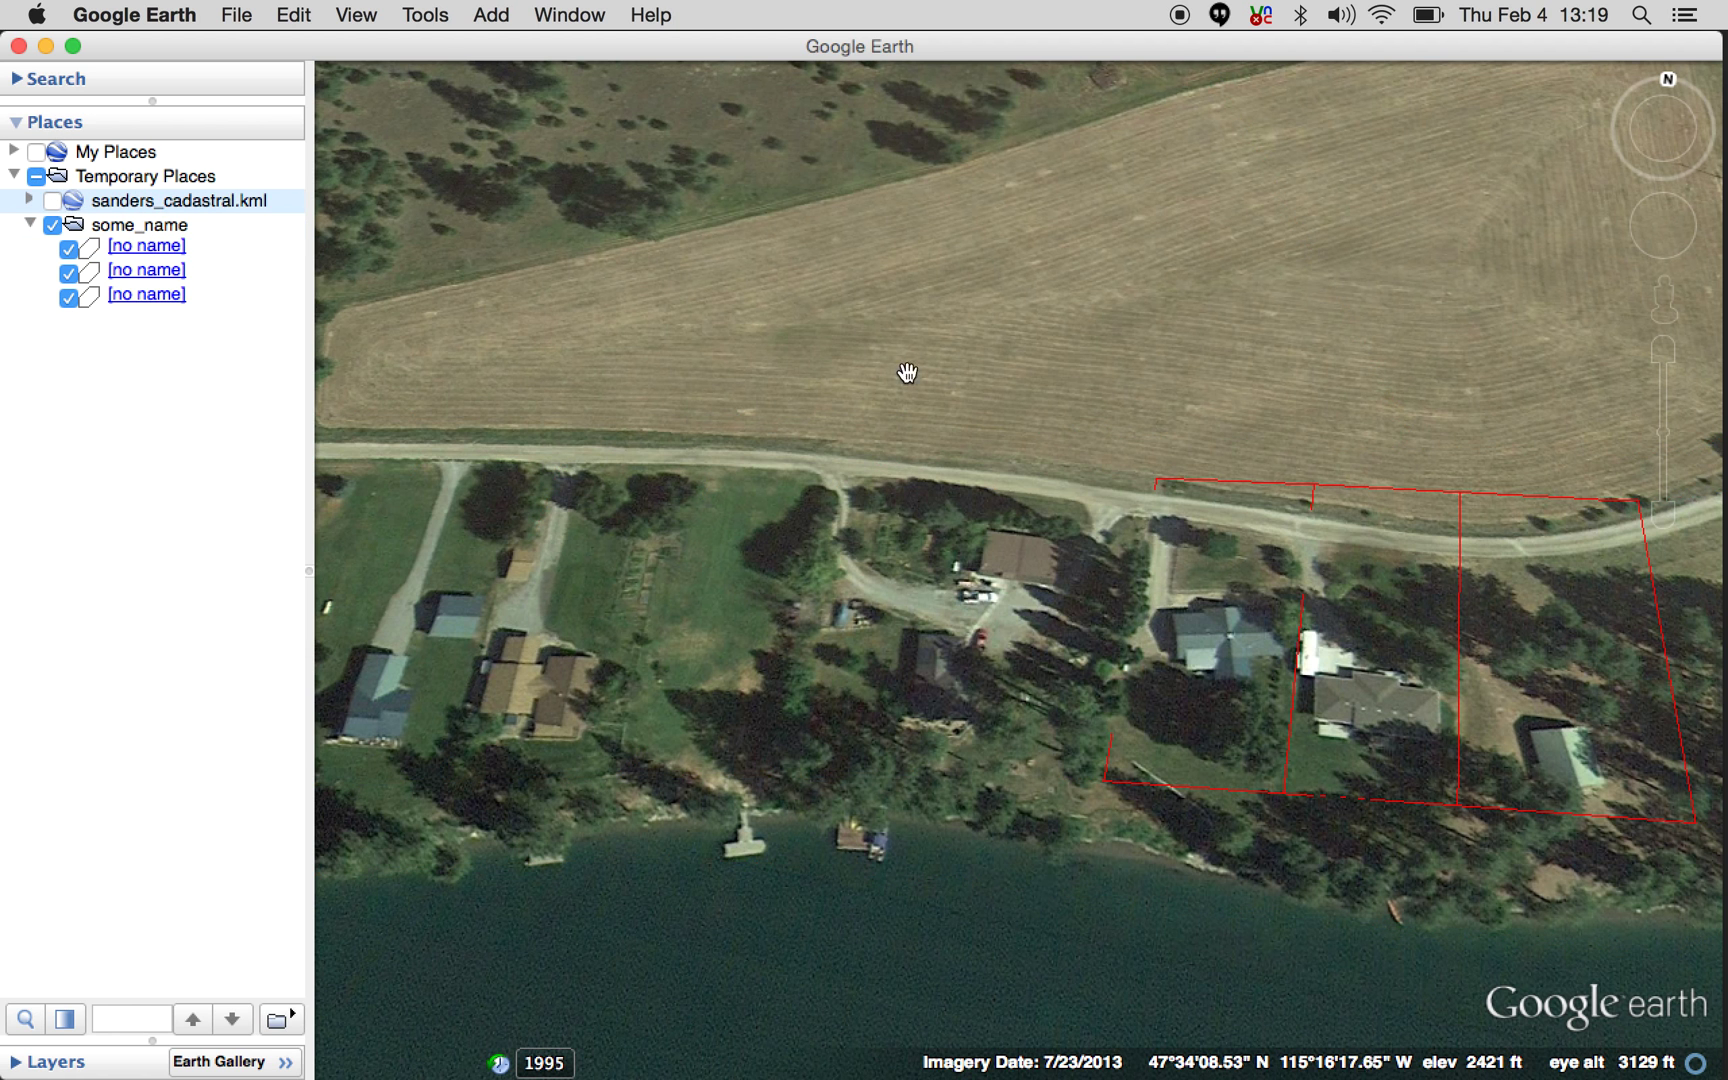
pyautogui.scroll(-2, 1010, 420)
pyautogui.scroll(-2, 1010, 420)
pyautogui.moveTo(1362, 595); pyautogui.dragTo(1037, 595, button='middle')
pyautogui.moveTo(1313, 490); pyautogui.dragTo(1155, 655)
pyautogui.scroll(-3, 1155, 655)
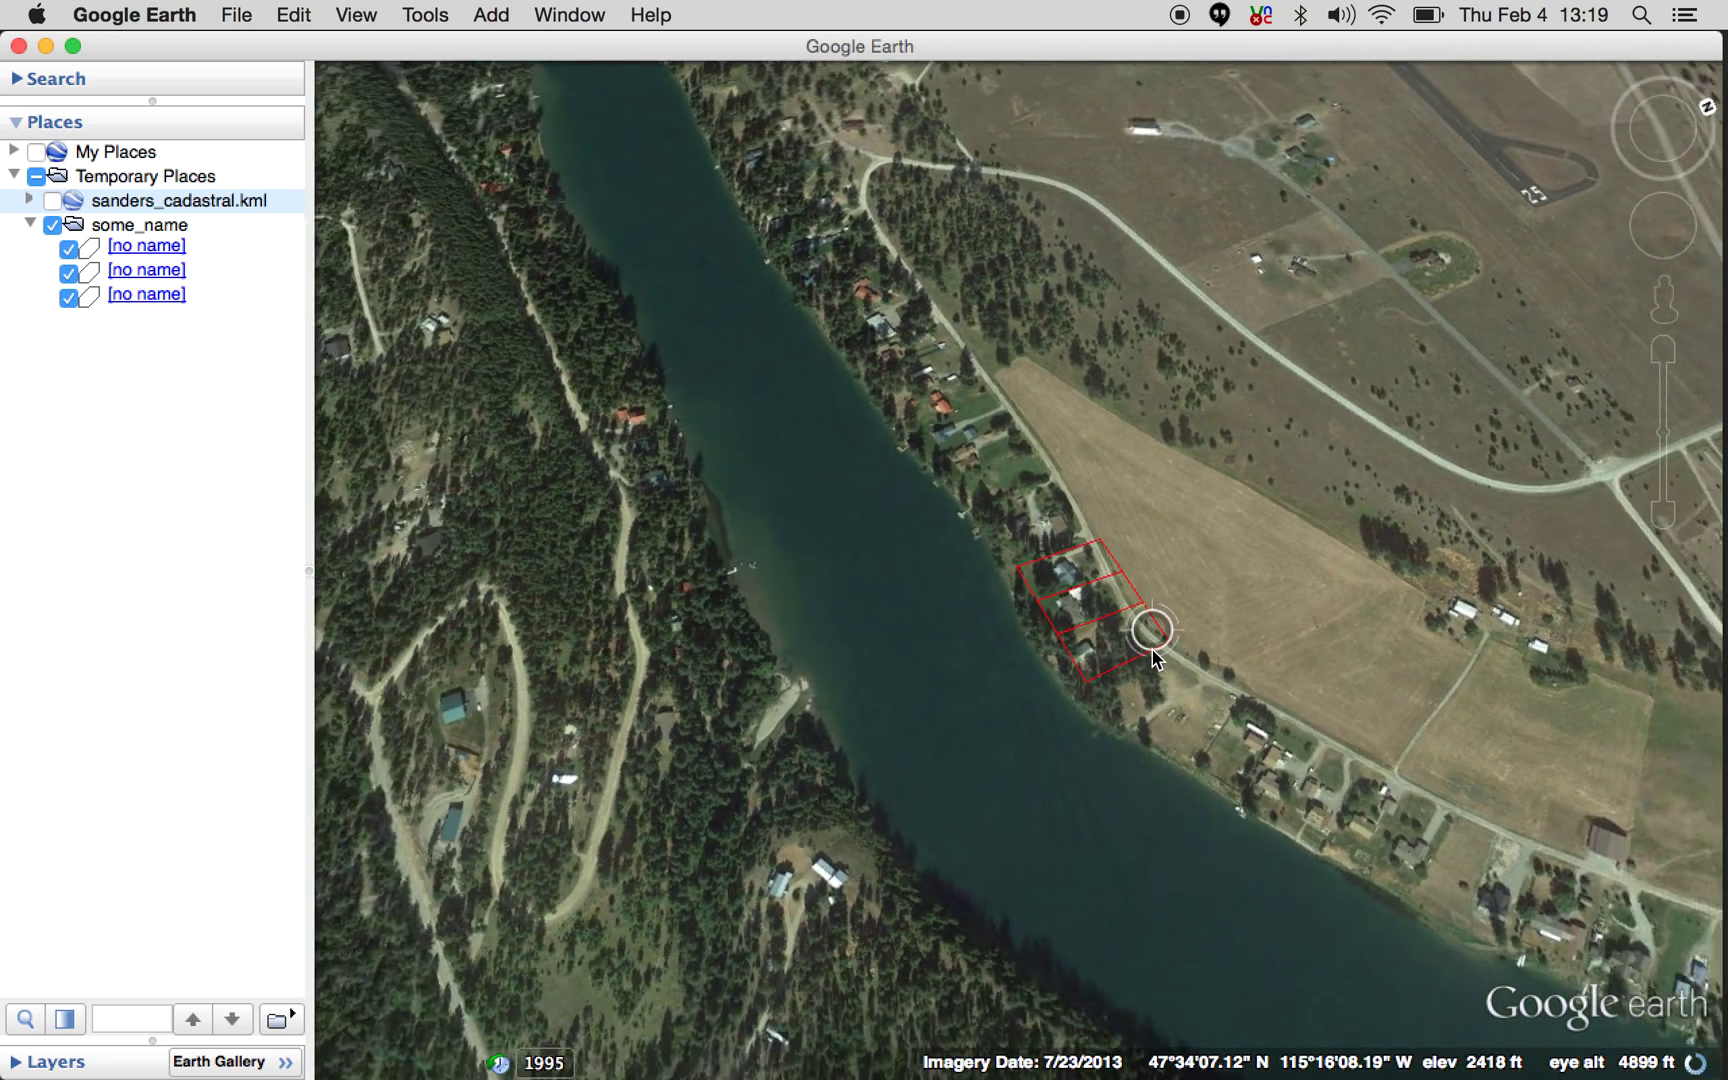
pyautogui.scroll(-3, 1155, 655)
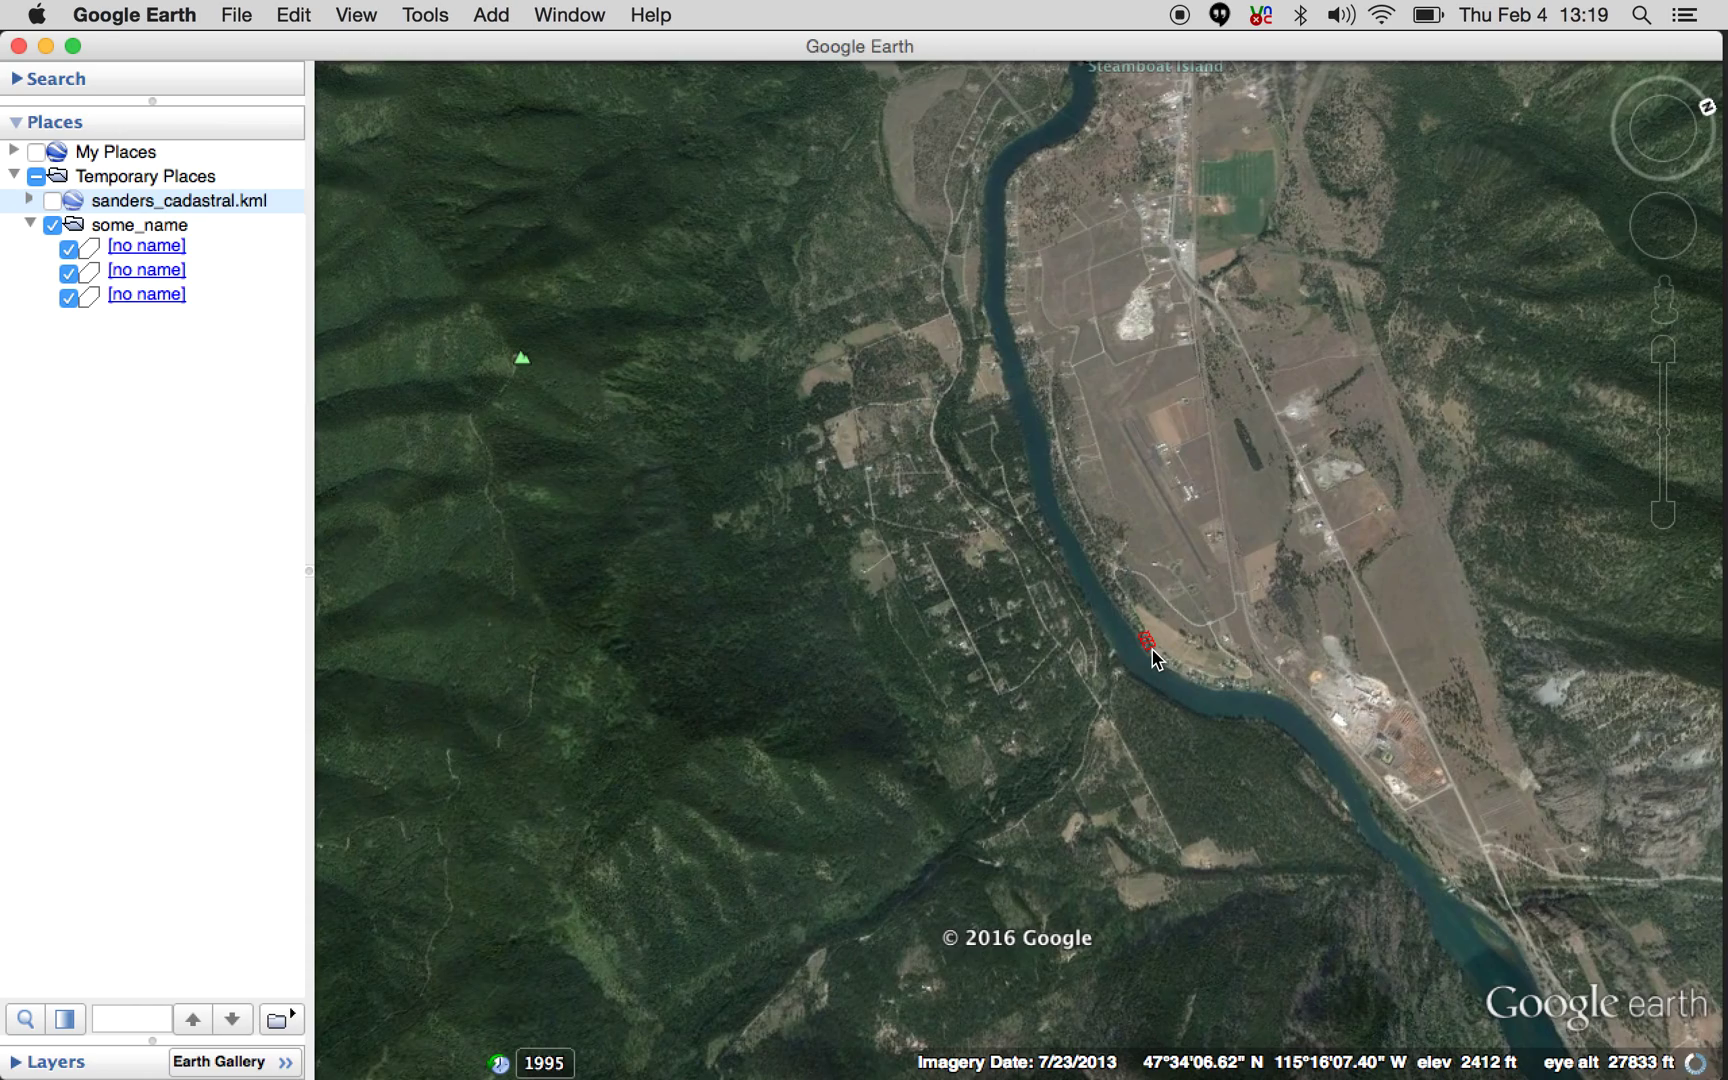
pyautogui.scroll(3, 1155, 655)
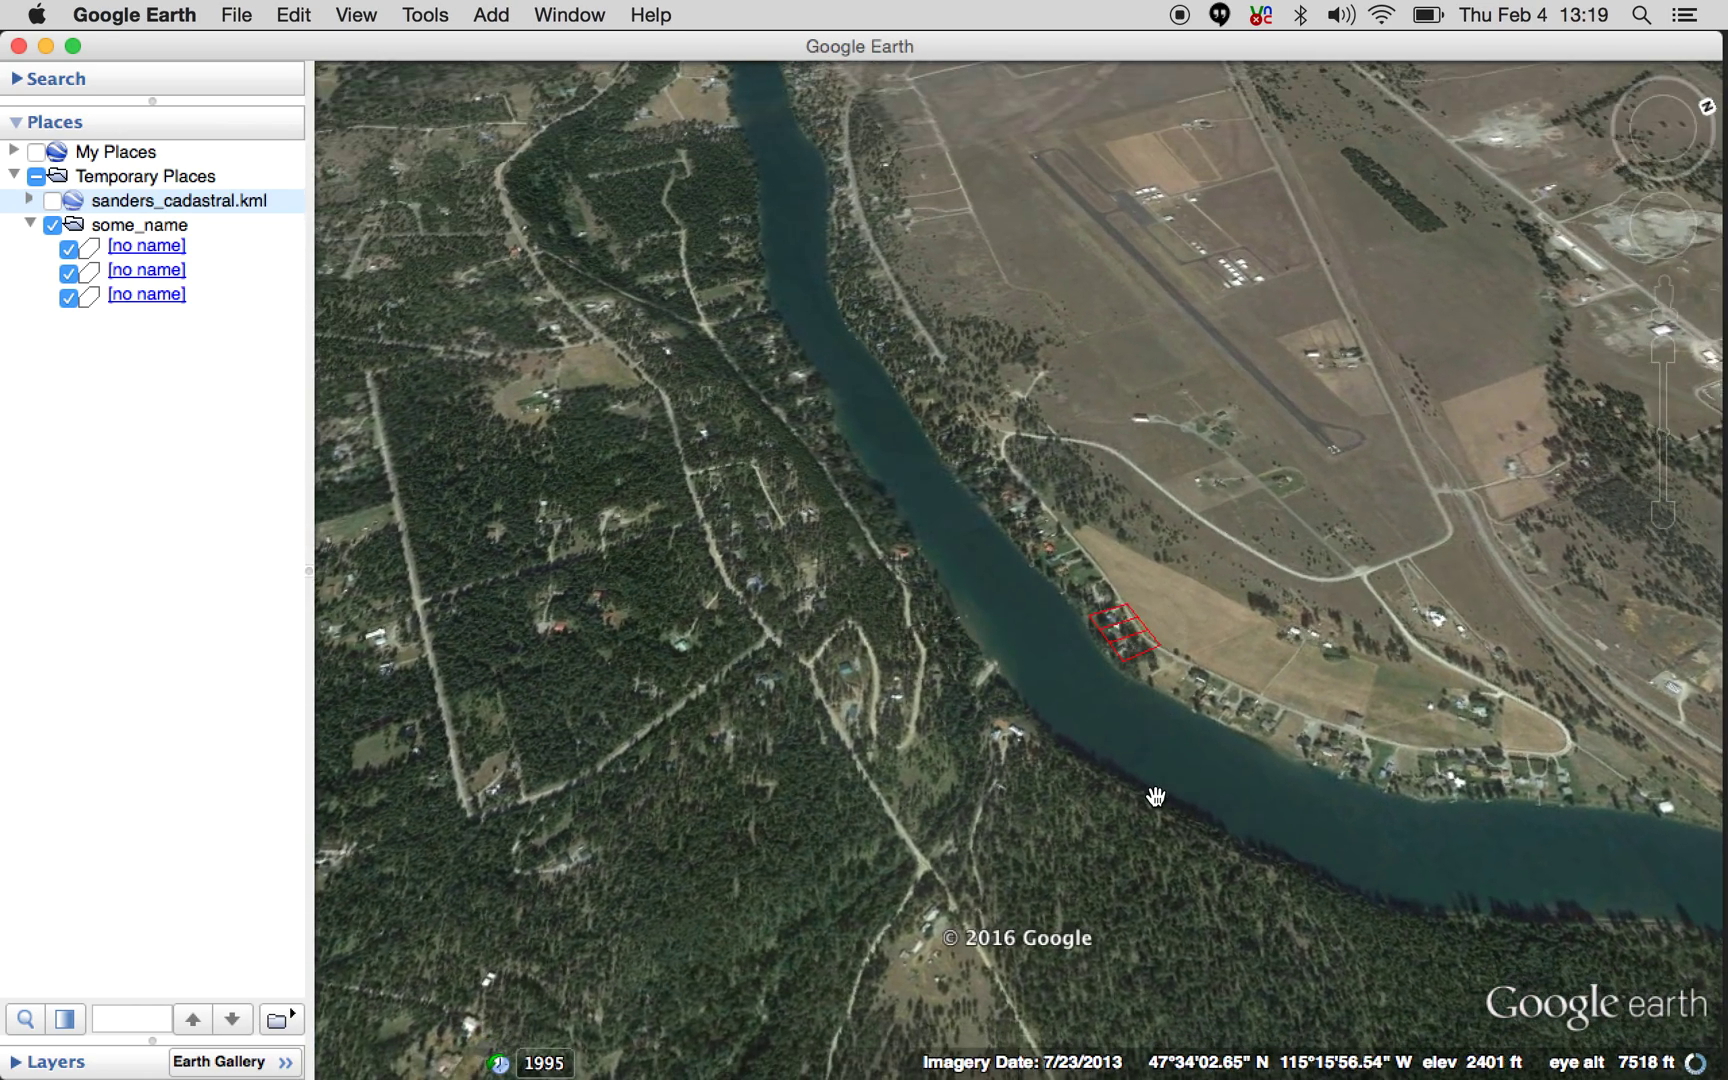
pyautogui.scroll(2, 1155, 795)
# Show the sanders_cadastral.kml overlay again and examine the parcel boundaries around Thompson Falls and Steamboat Island.
pyautogui.scroll(-5, 1155, 795)
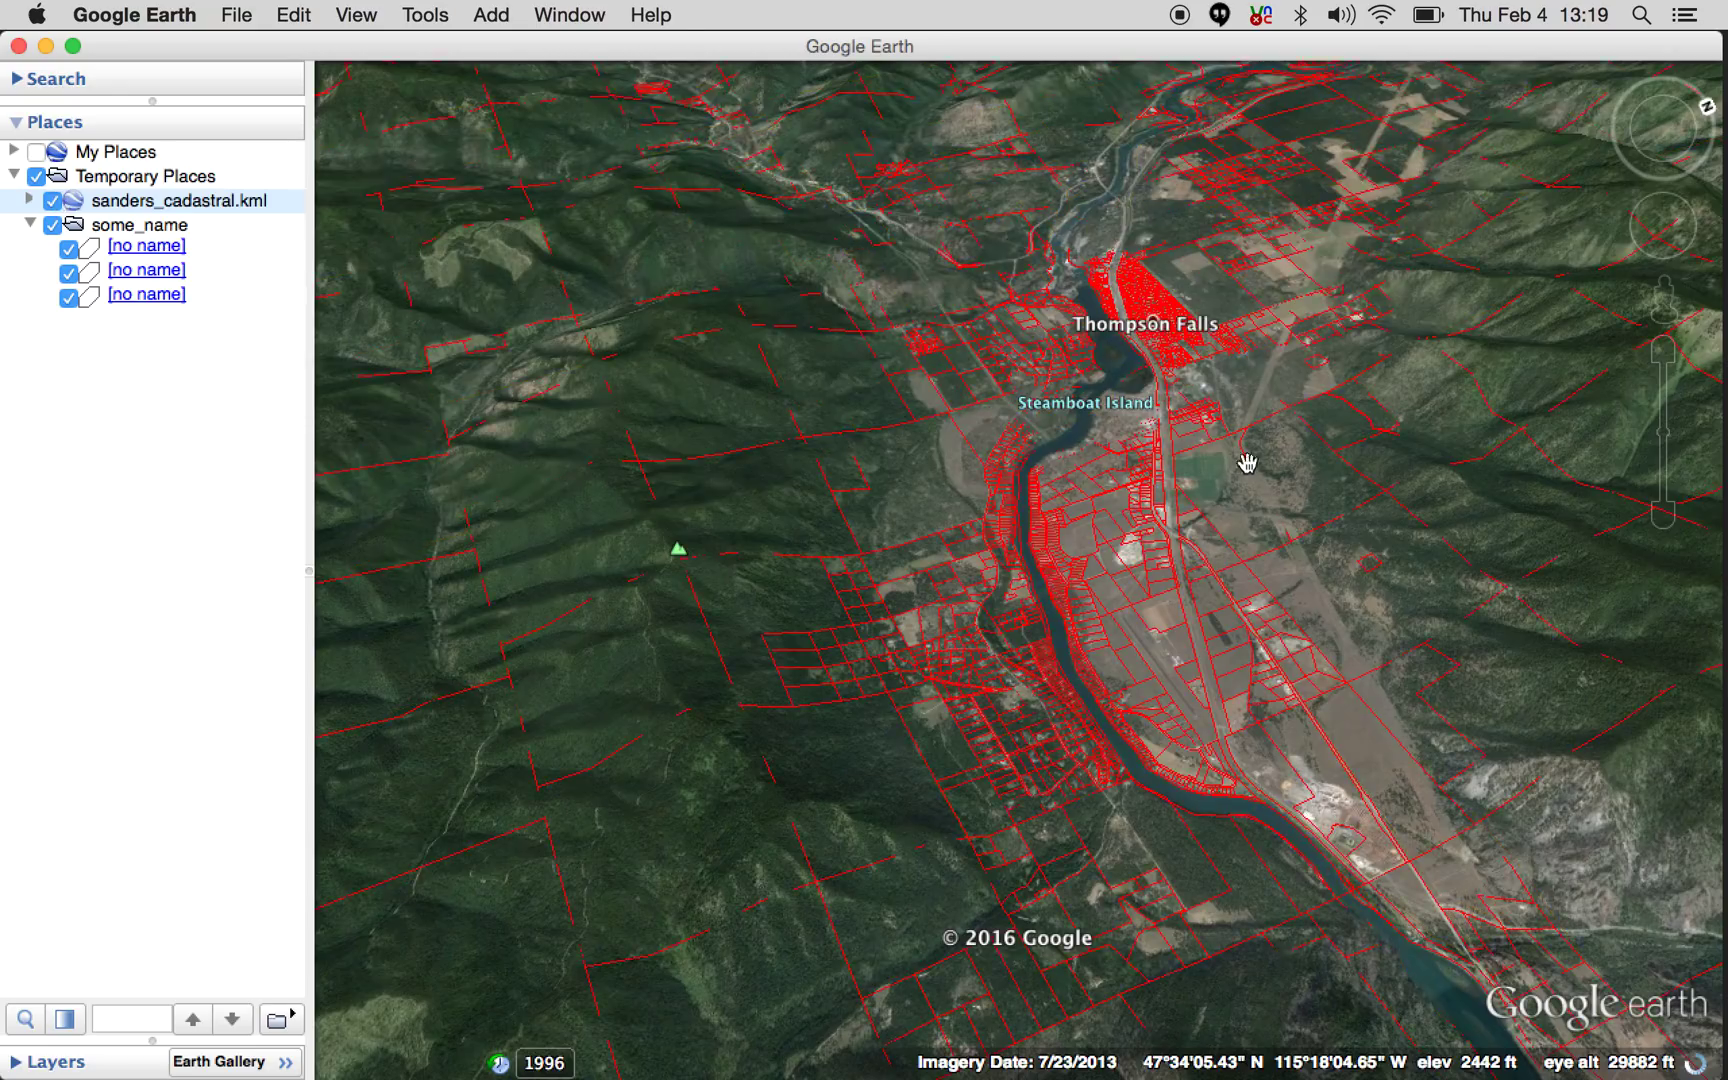
pyautogui.scroll(-2, 1247, 463)
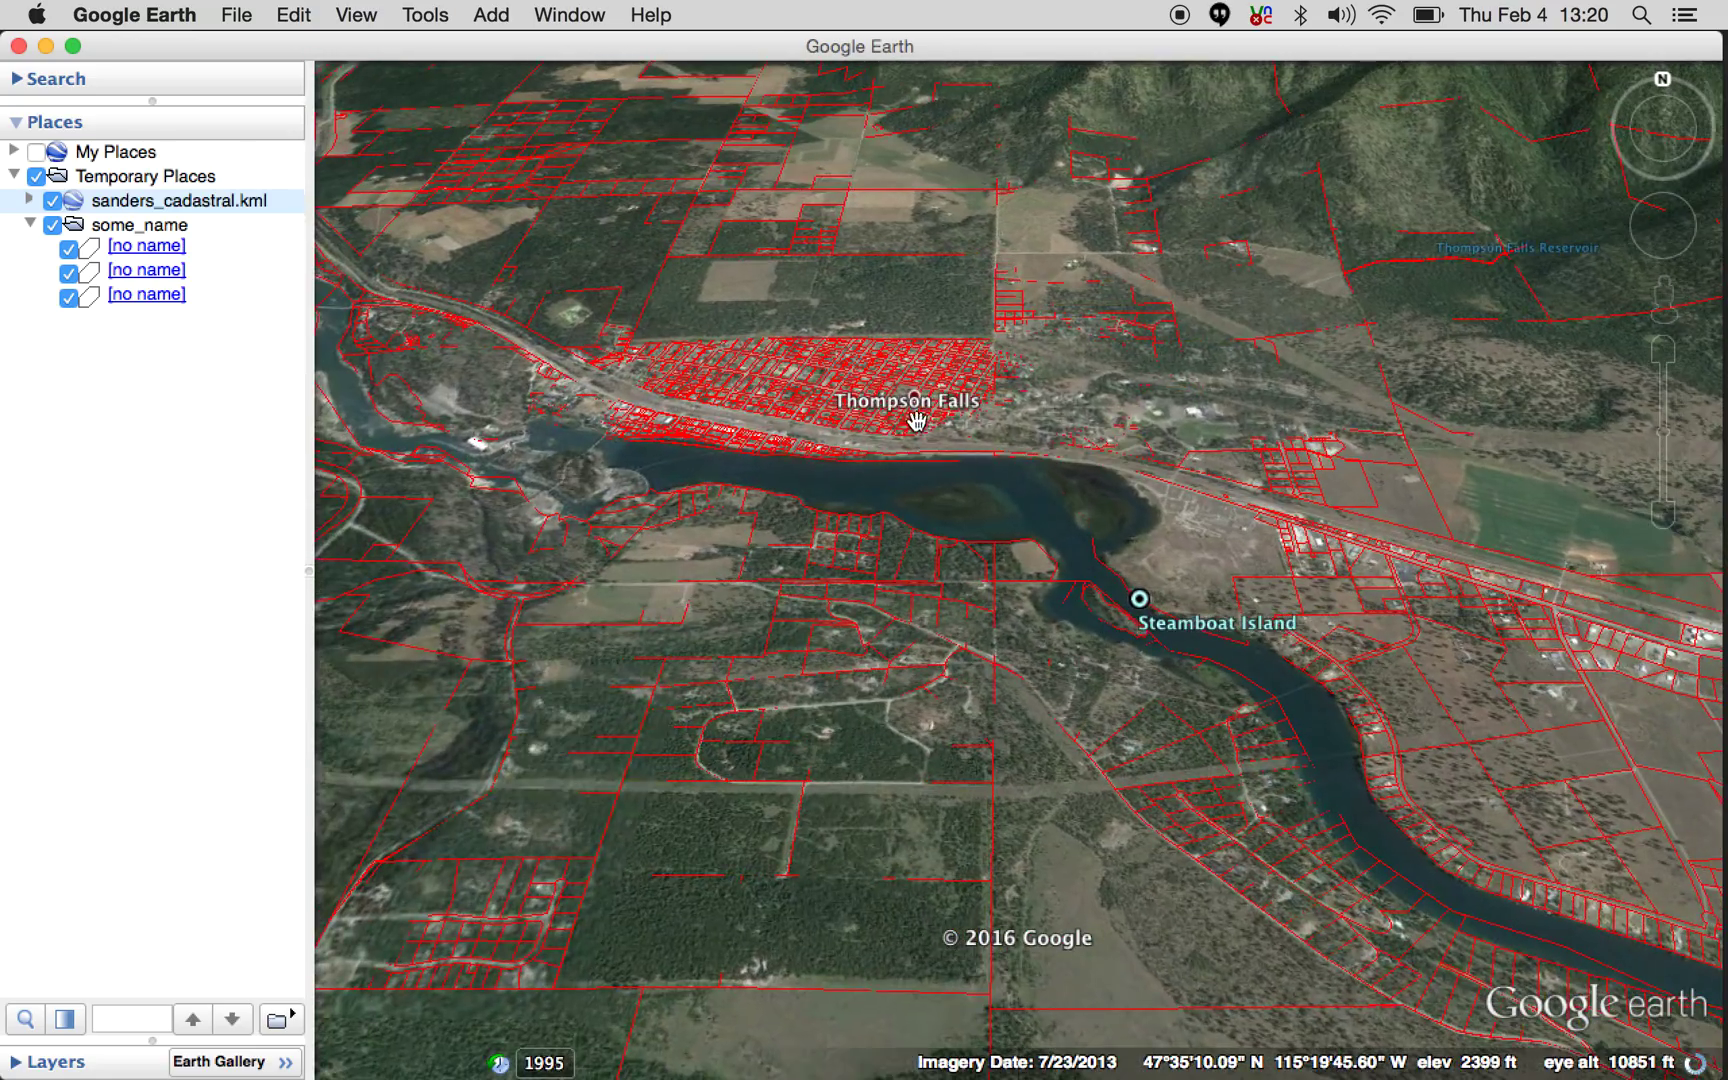
pyautogui.scroll(2, 1107, 533)
pyautogui.scroll(-3, 1107, 533)
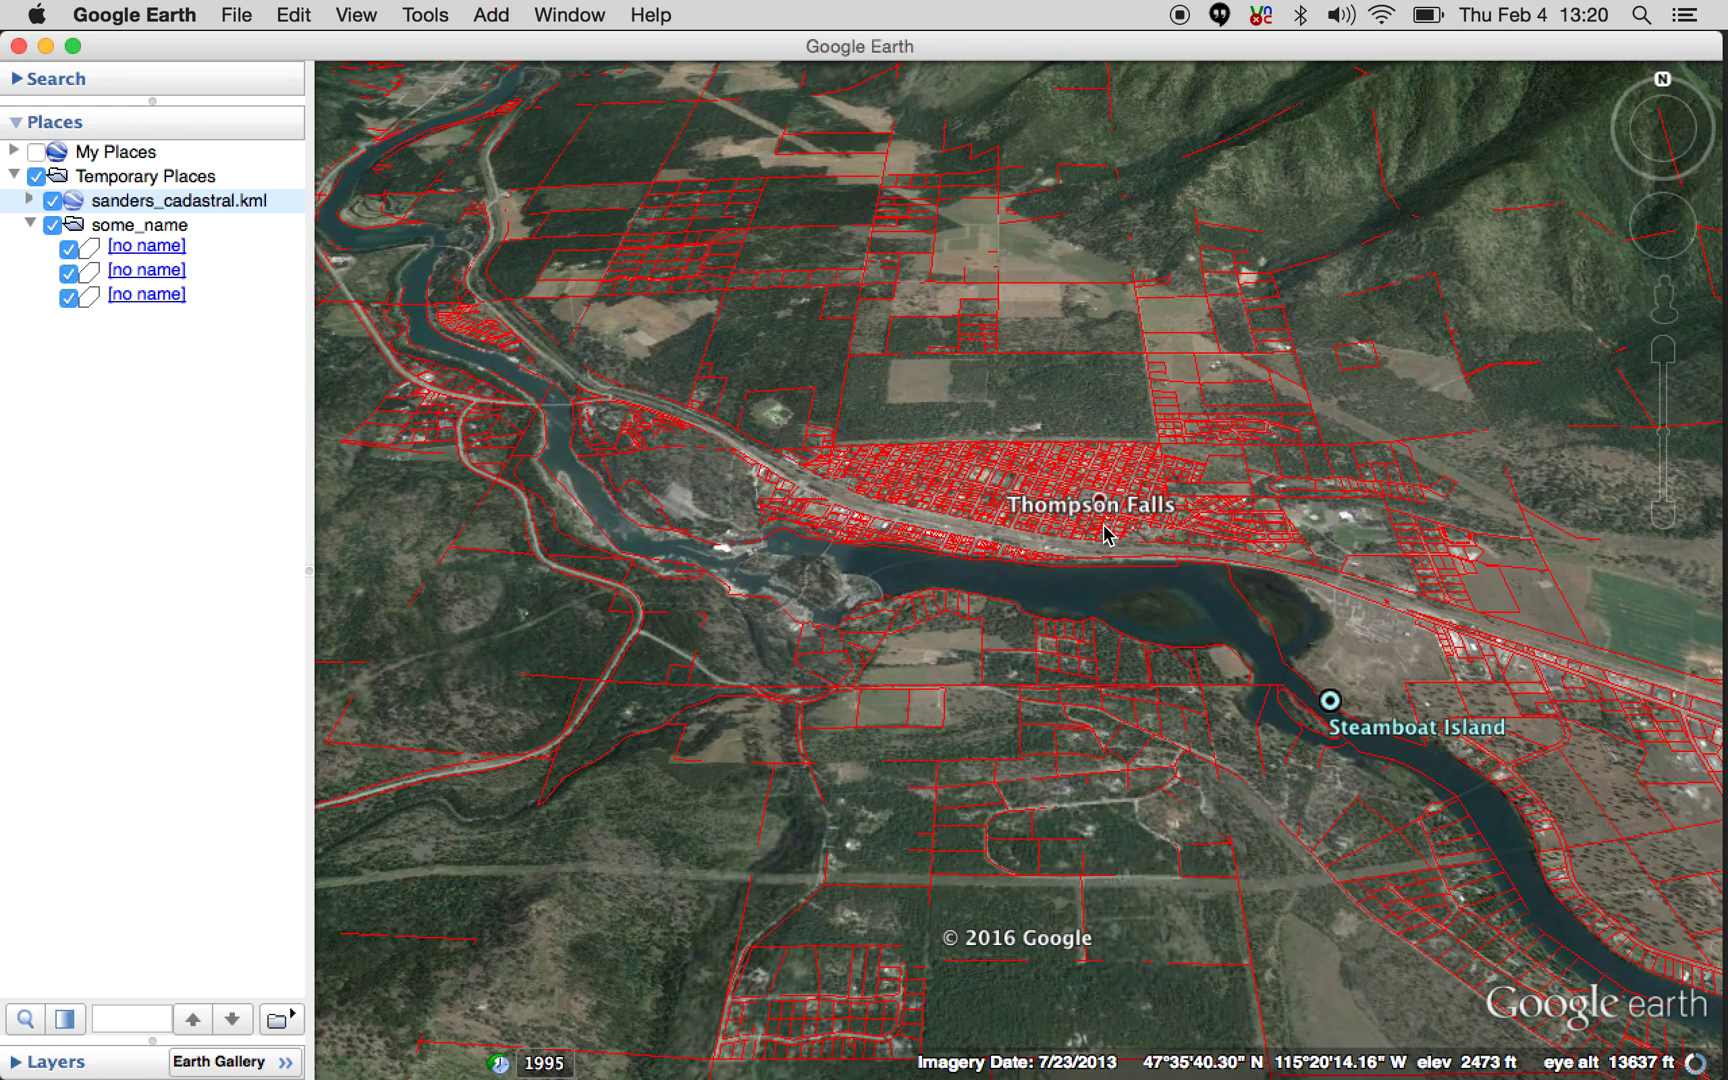
pyautogui.scroll(-2, 1107, 533)
# Switch to Chrome and view the Sanders County download files in the Data section of the Montana Cadastral site.
pyautogui.press('super+Tab')
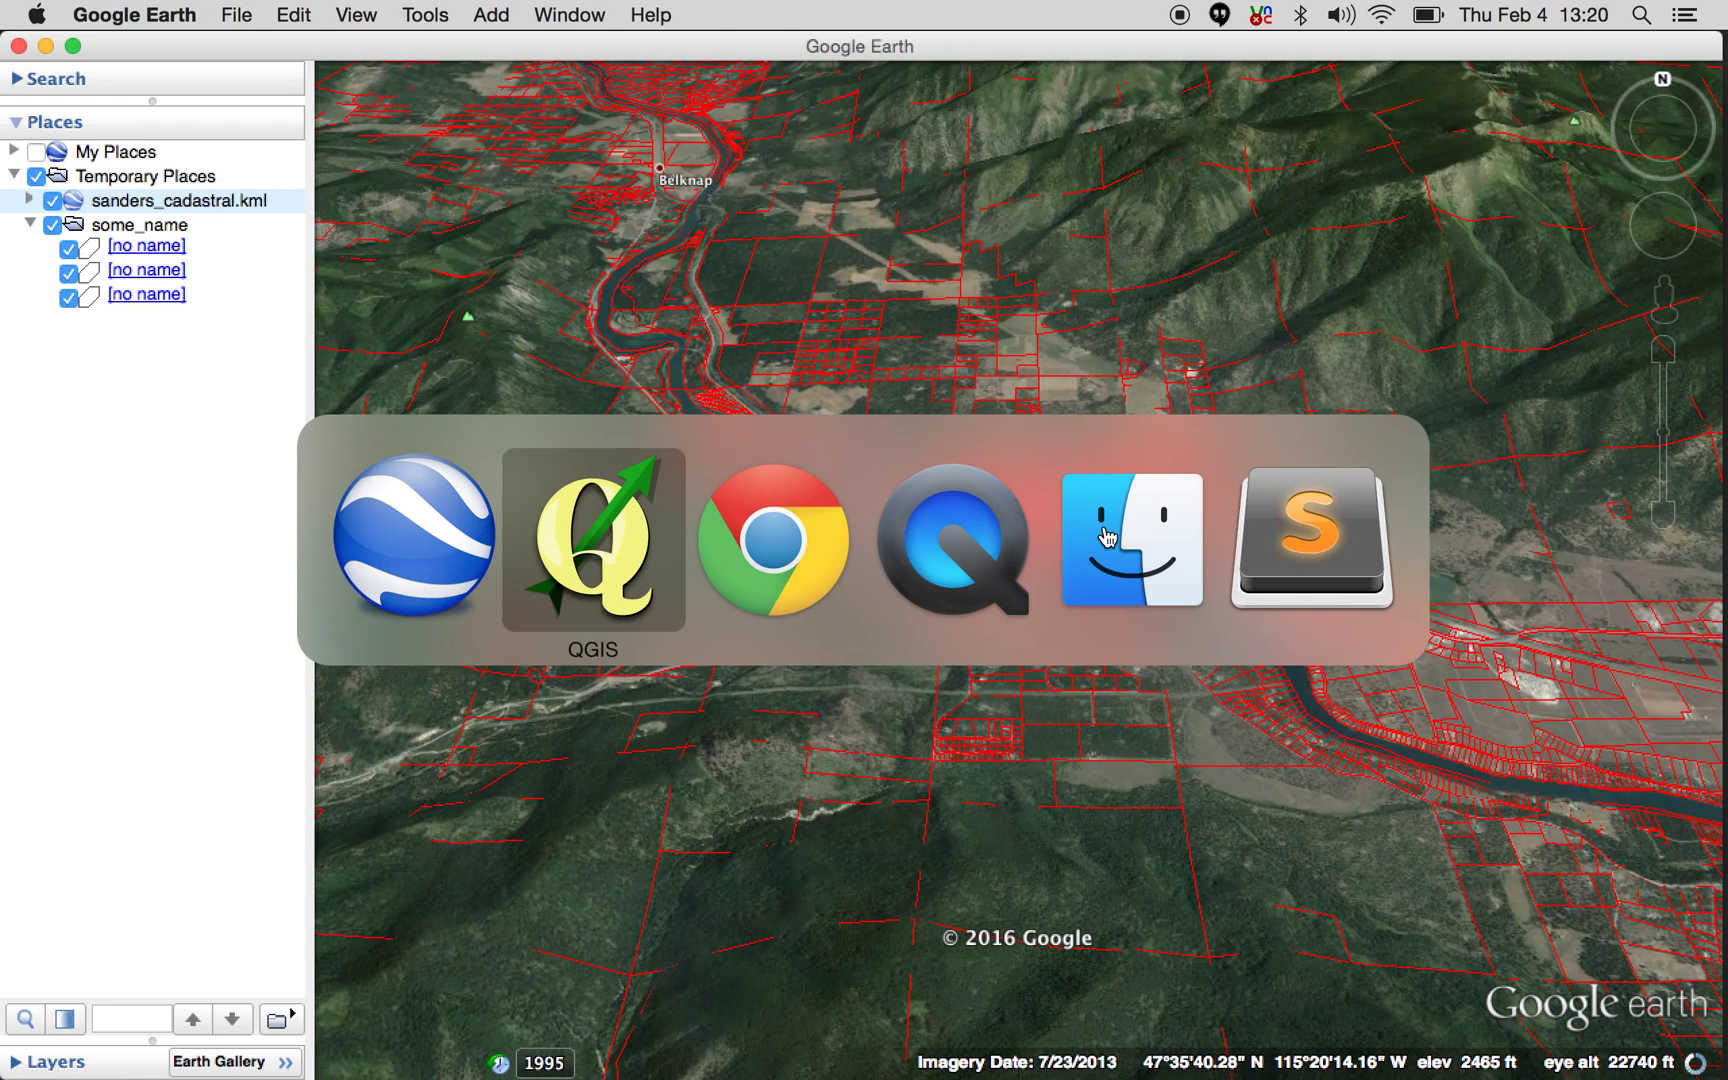
pyautogui.press('super+Tab')
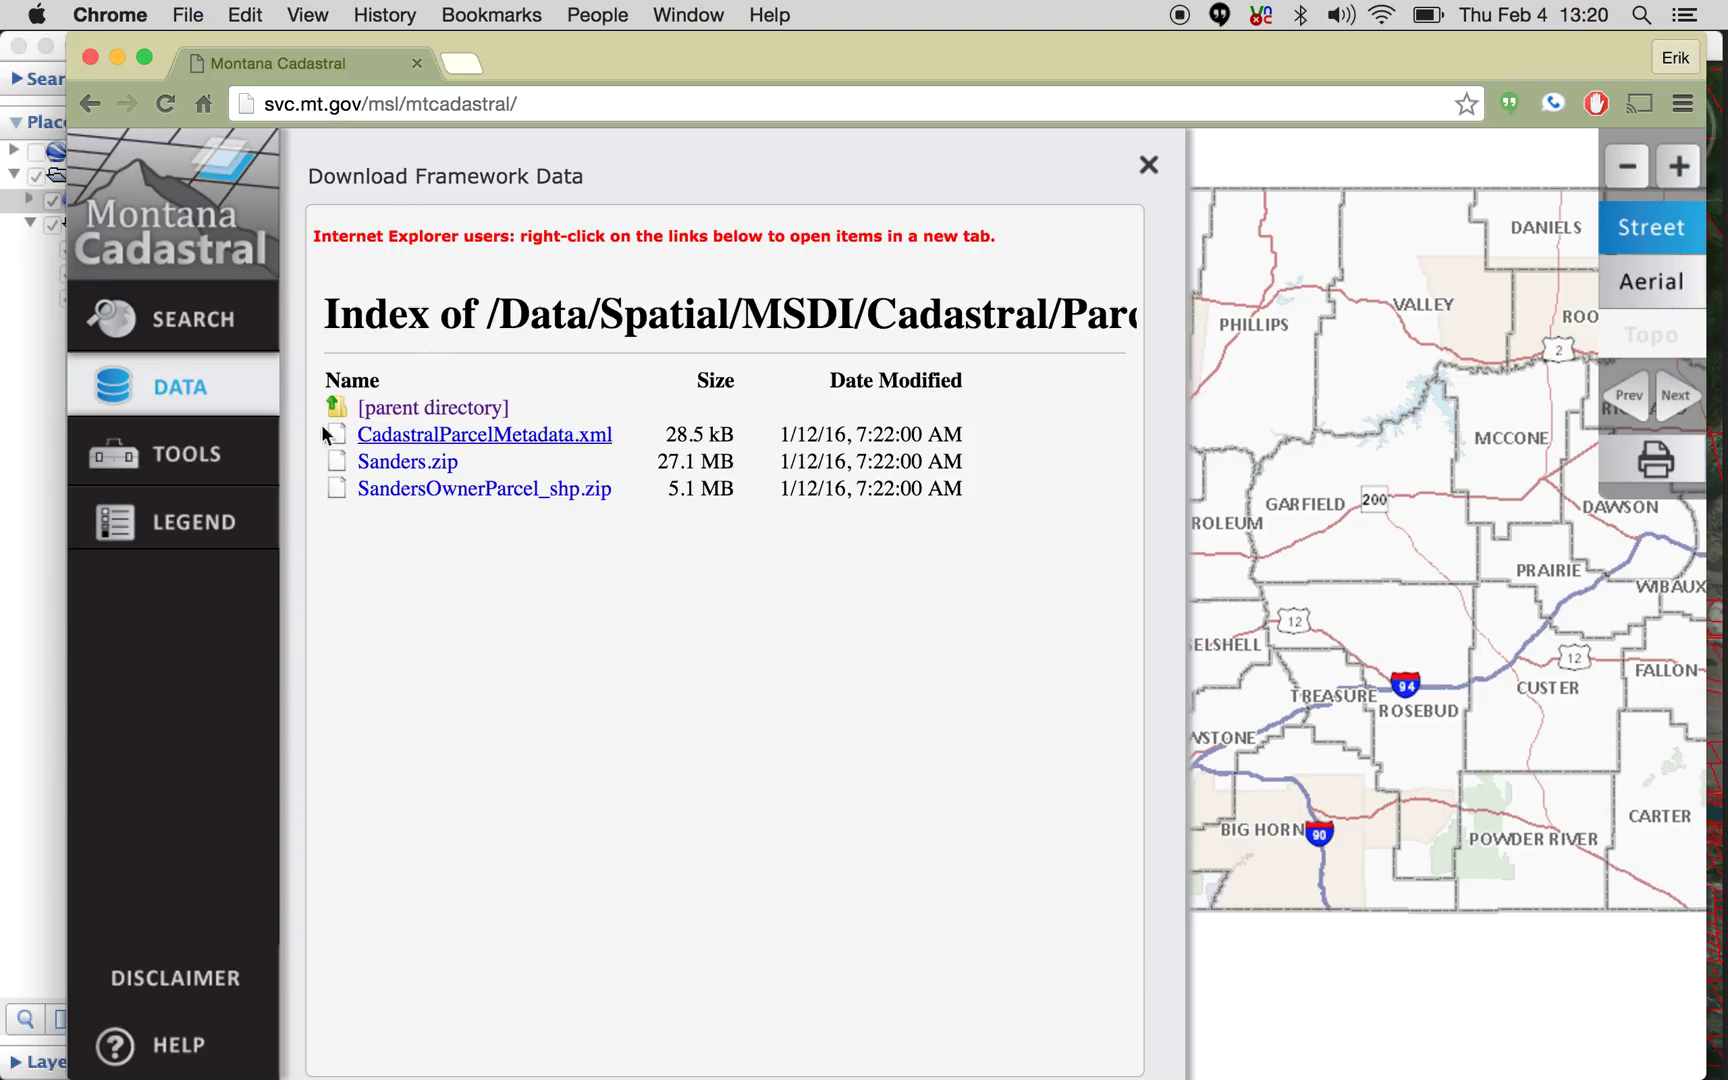
pyautogui.click(185, 405)
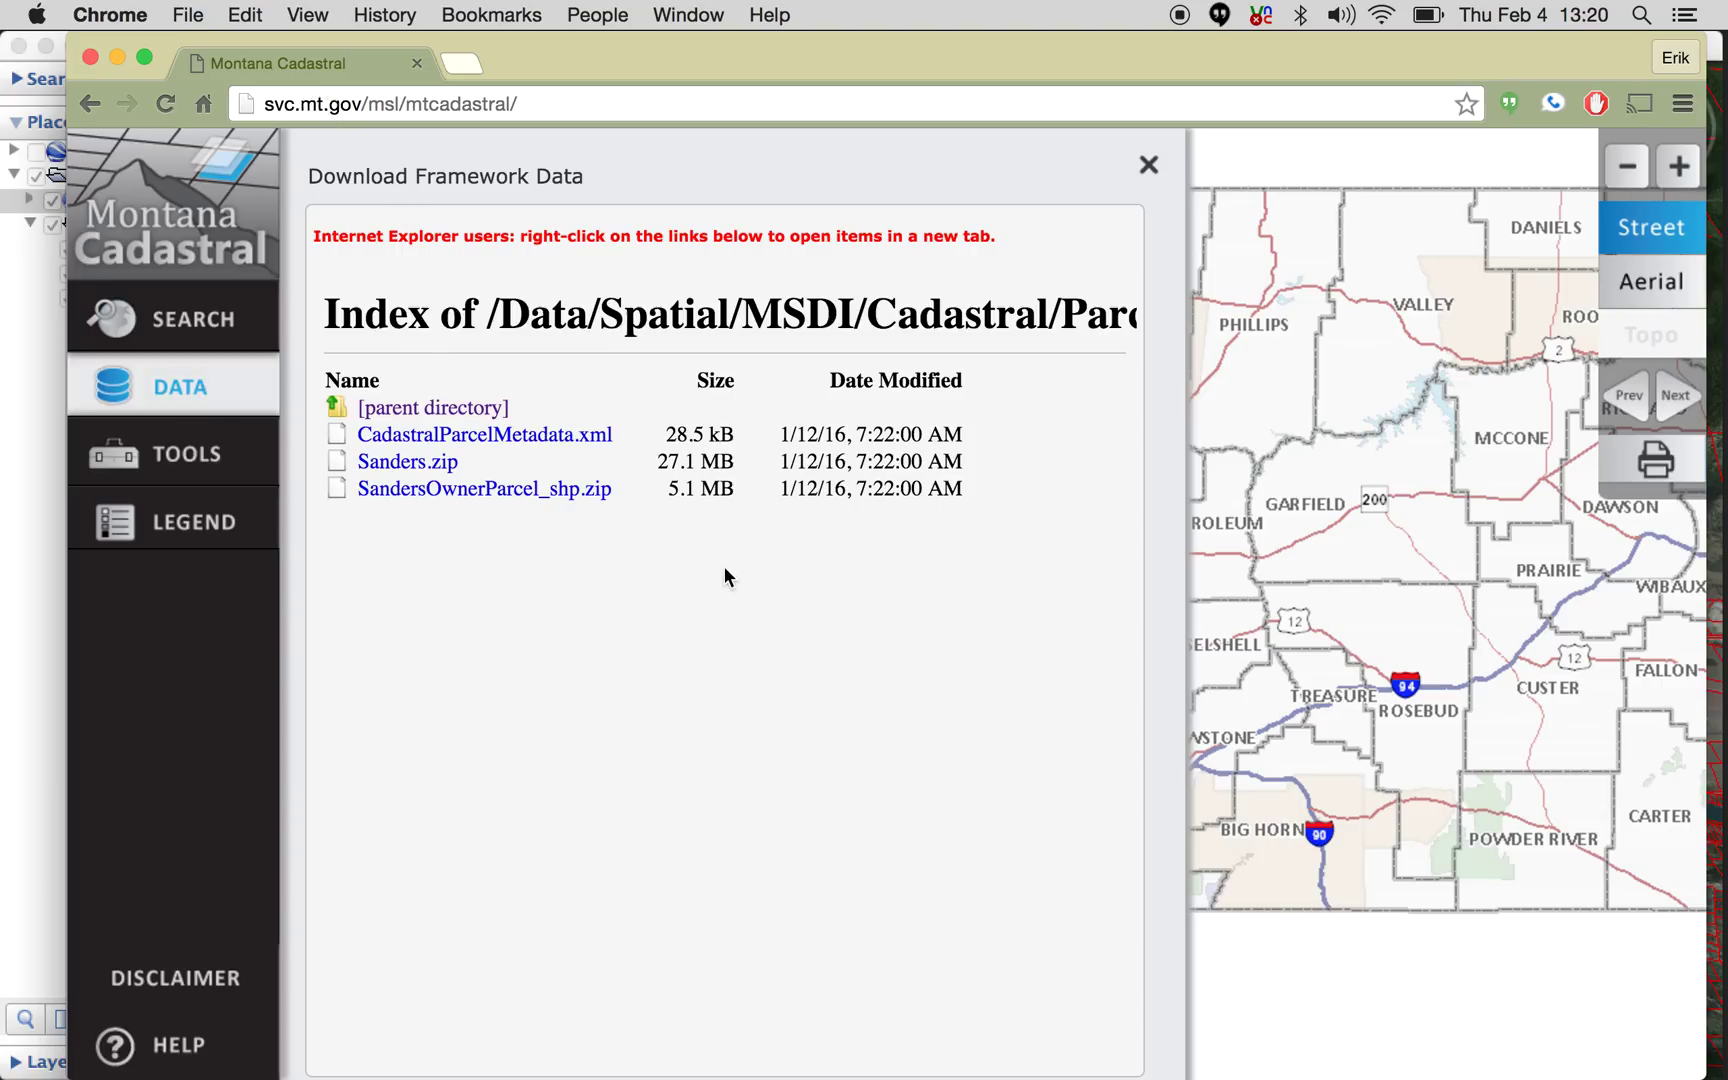